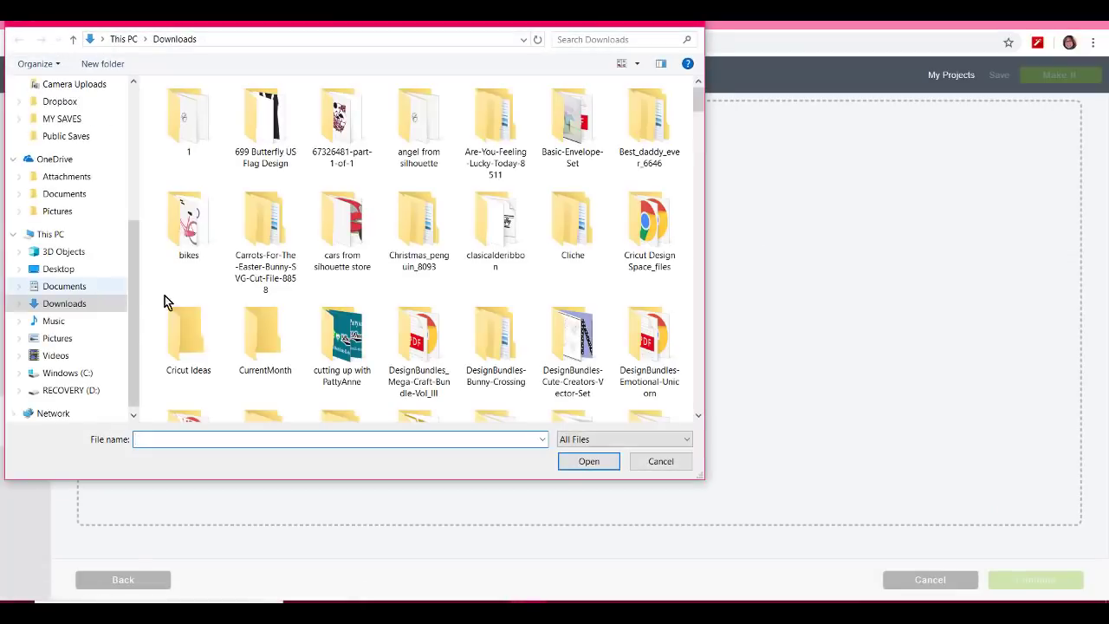
Choose the SVG version of "liittle fire cracker" from the Little Firecracker SVG folder, inside Little-Firecracker-SVG in Downloads, for upload.
left_click_drag(700, 107, 700, 137)
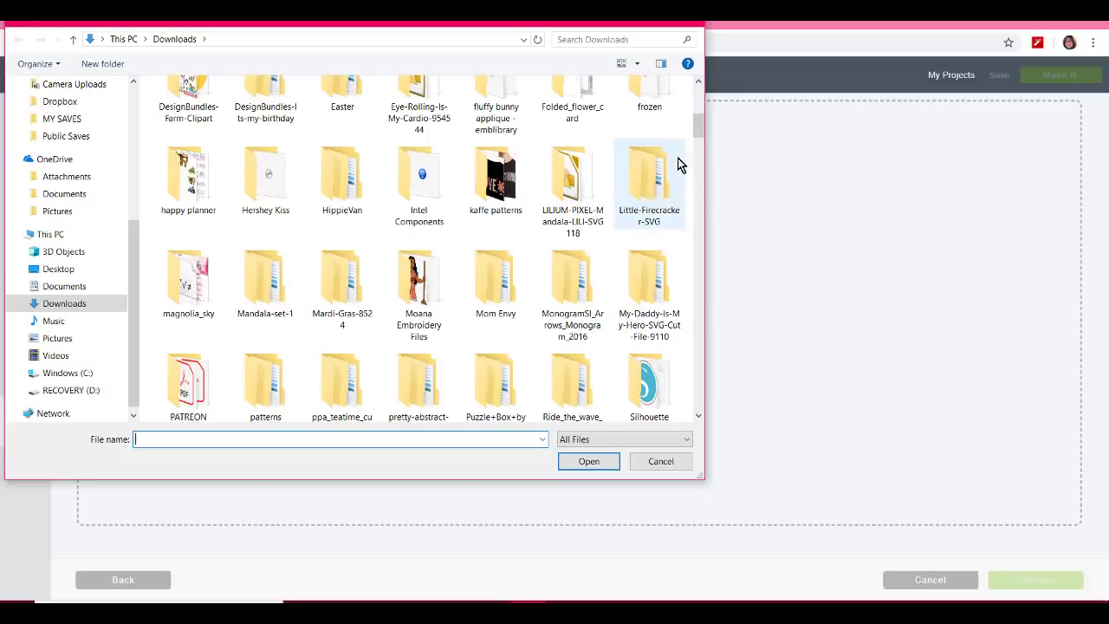
left_click(652, 196)
double_click(653, 196)
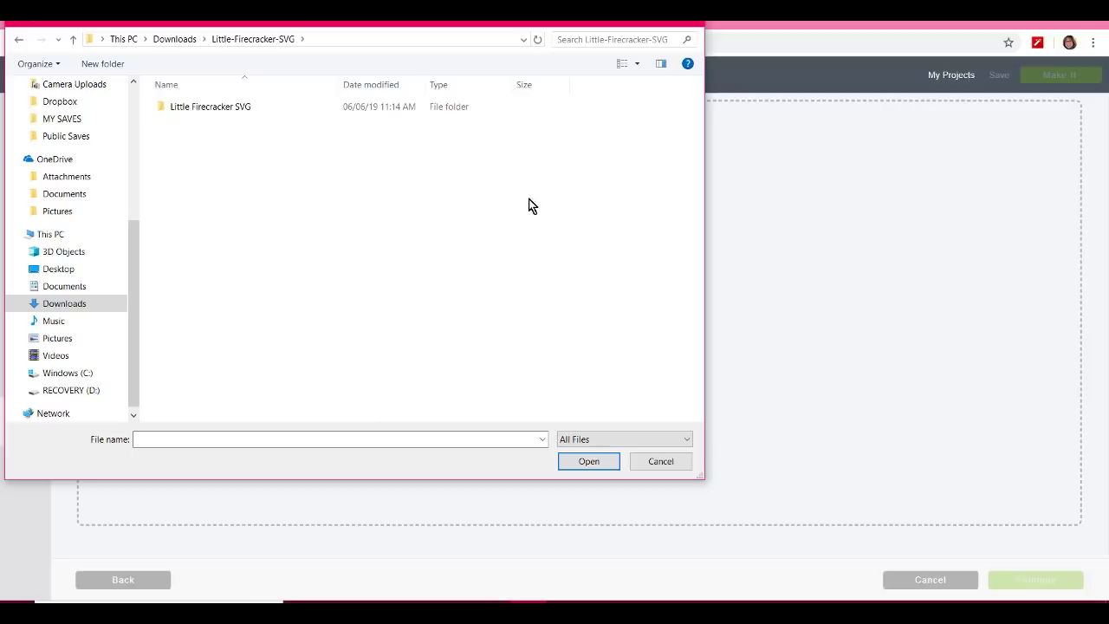
double_click(208, 110)
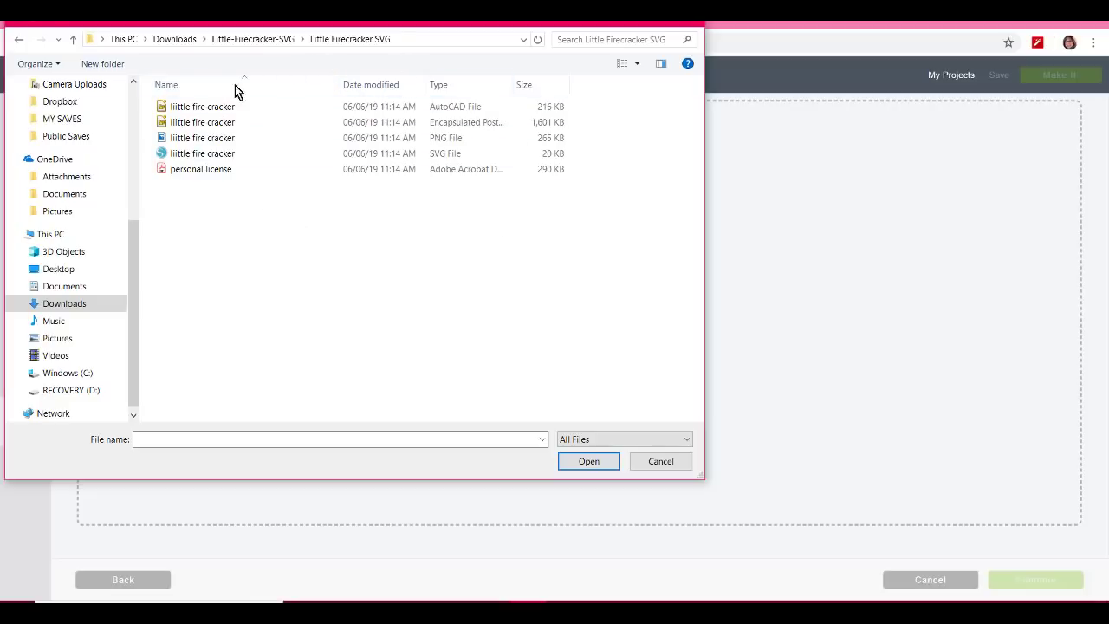
double_click(399, 162)
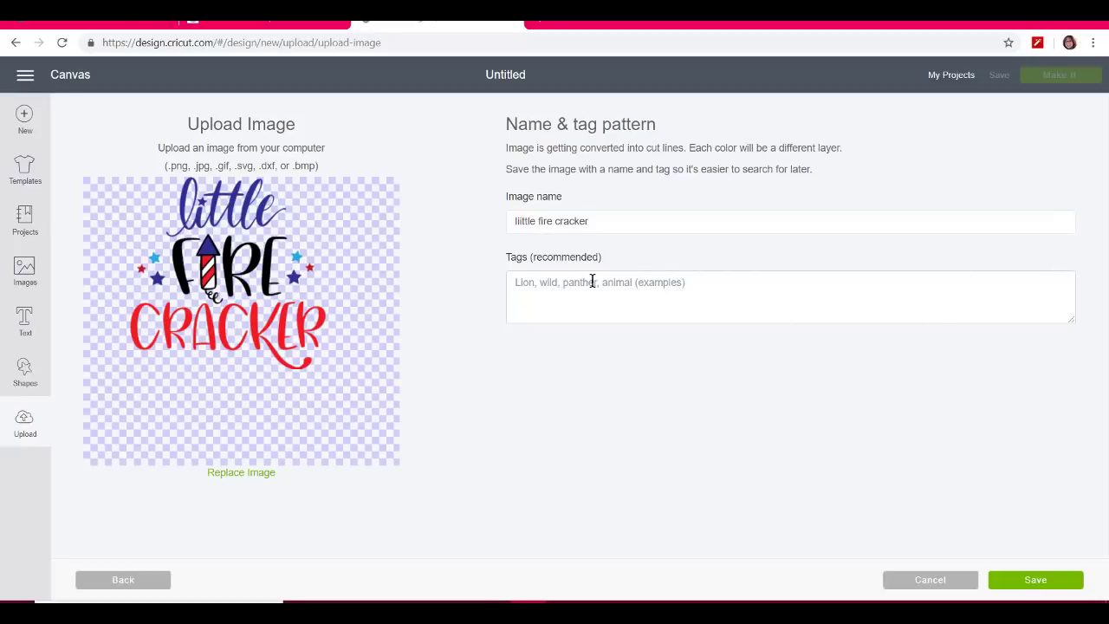
Save the uploaded "liittle fire cracker" image and insert it onto the canvas.
left_click(1059, 583)
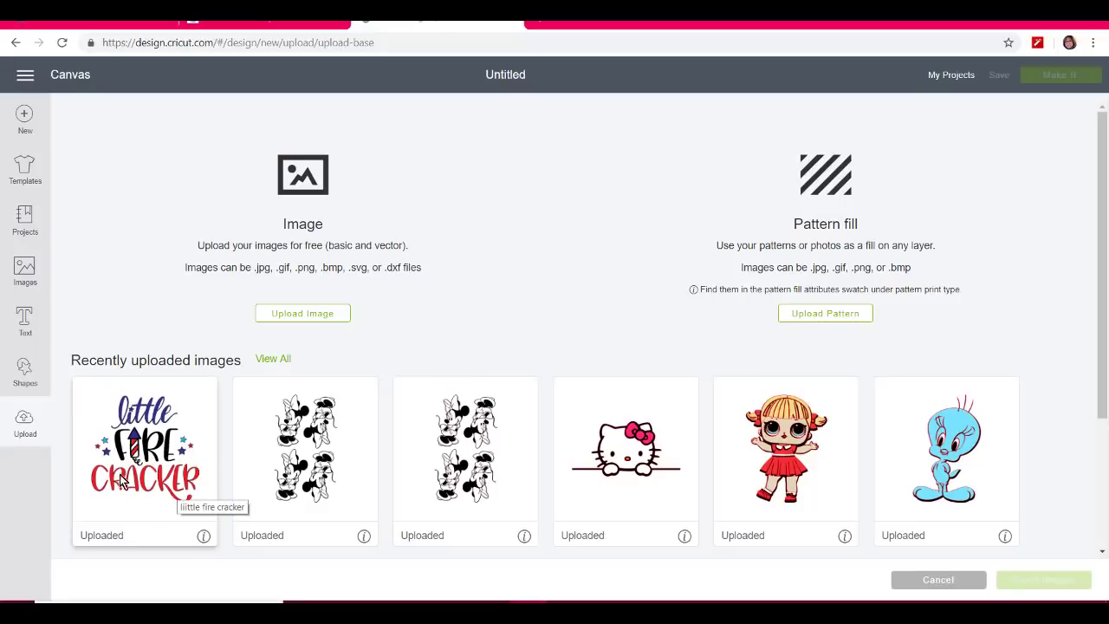
left_click(110, 483)
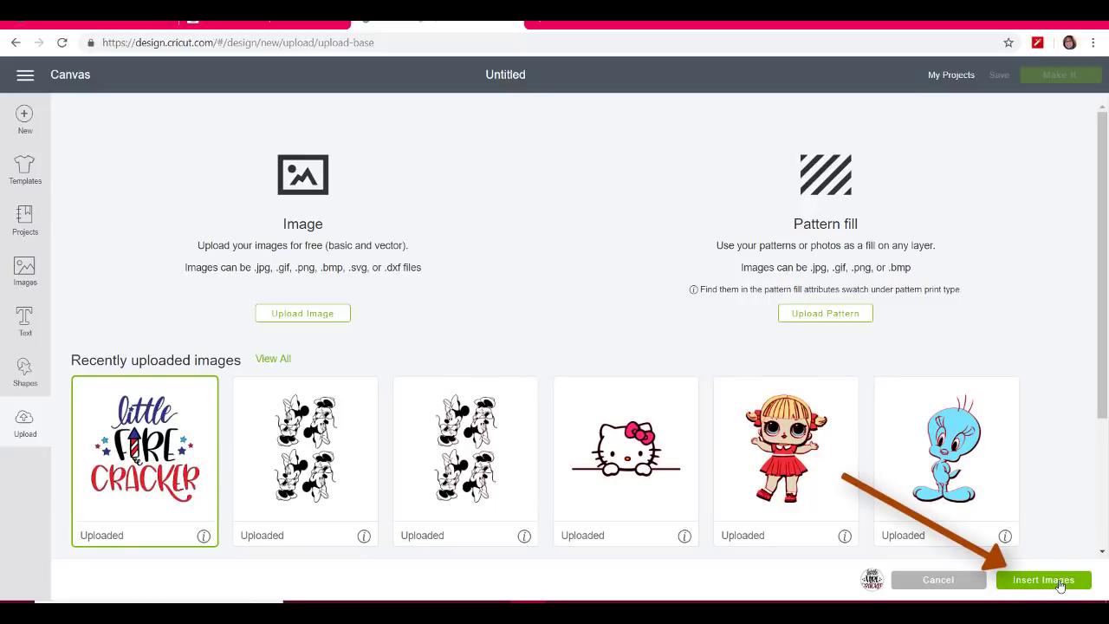
left_click(1043, 580)
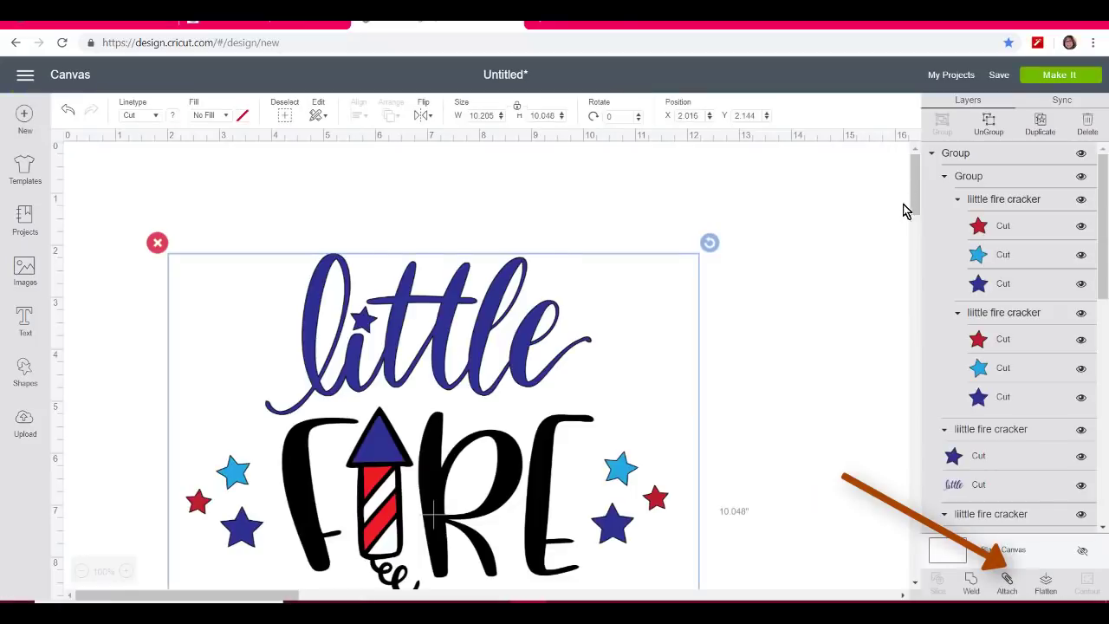
Set the width of the whole firecracker design to 5 inches with its proportions locked.
mouse_move(910, 191)
left_mouse_down()
mouse_move(915, 177)
mouse_move(918, 211)
left_mouse_up()
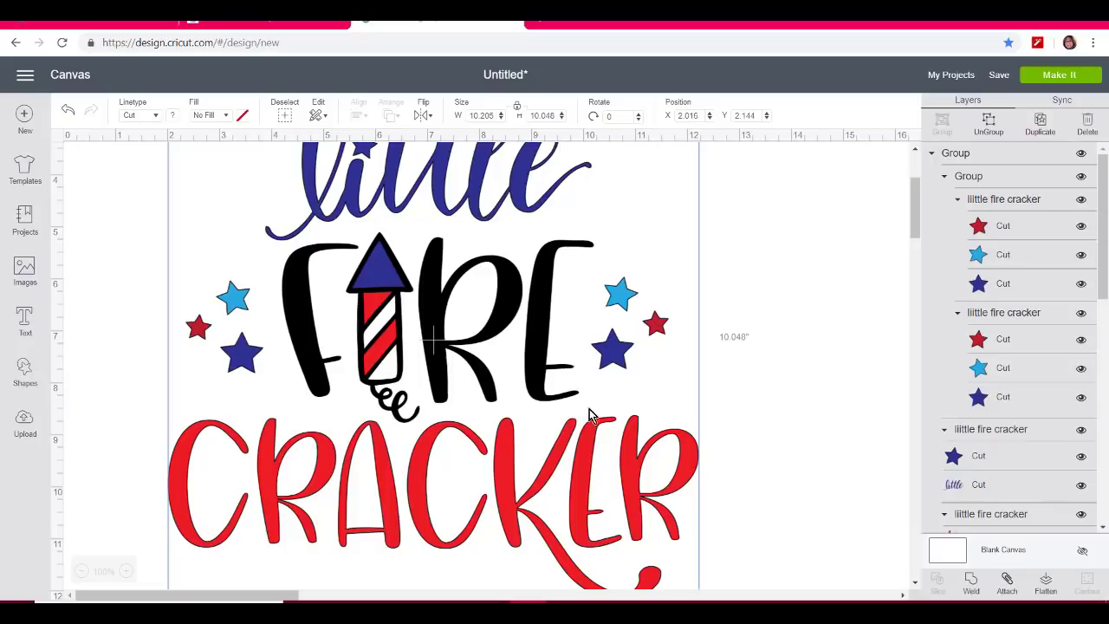
scroll(819, 321, "down", 5)
scroll(819, 321, "up", 5)
left_click(472, 115)
type("5")
key("Return")
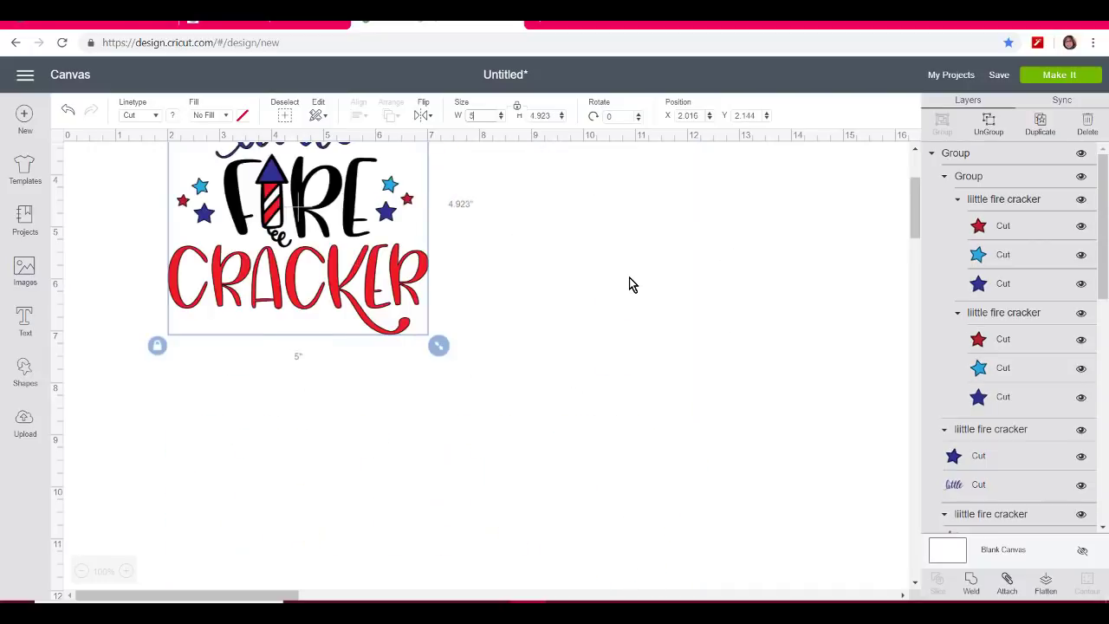
Enlarge the design freehand to about 5.86 inches wide and move it to about X 3.77, Y 1.71.
left_click_drag(919, 214, 911, 198)
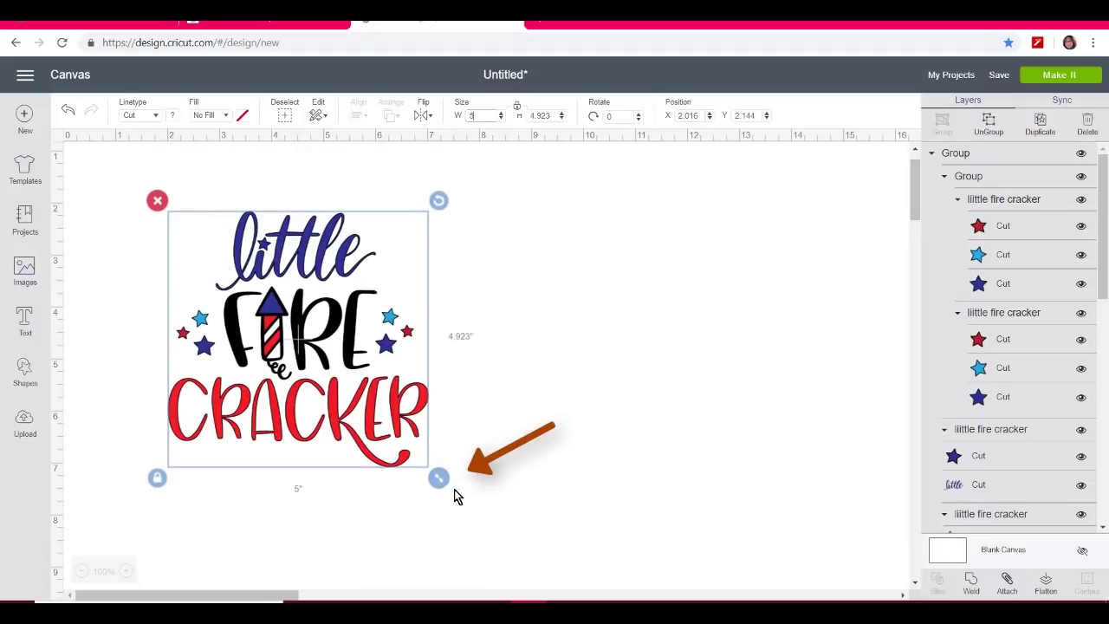
left_click_drag(439, 479, 486, 502)
left_click_drag(414, 355, 505, 333)
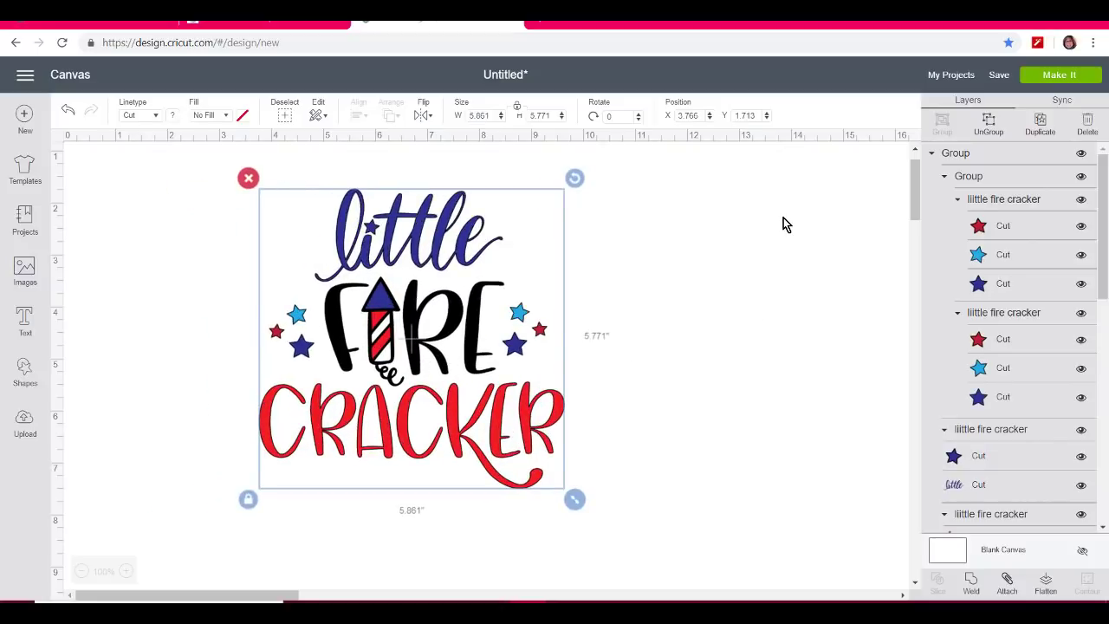
Preview the cutting mats and examine how the pieces are split by colour, especially the two red mats, and return to the canvas.
left_click(1052, 80)
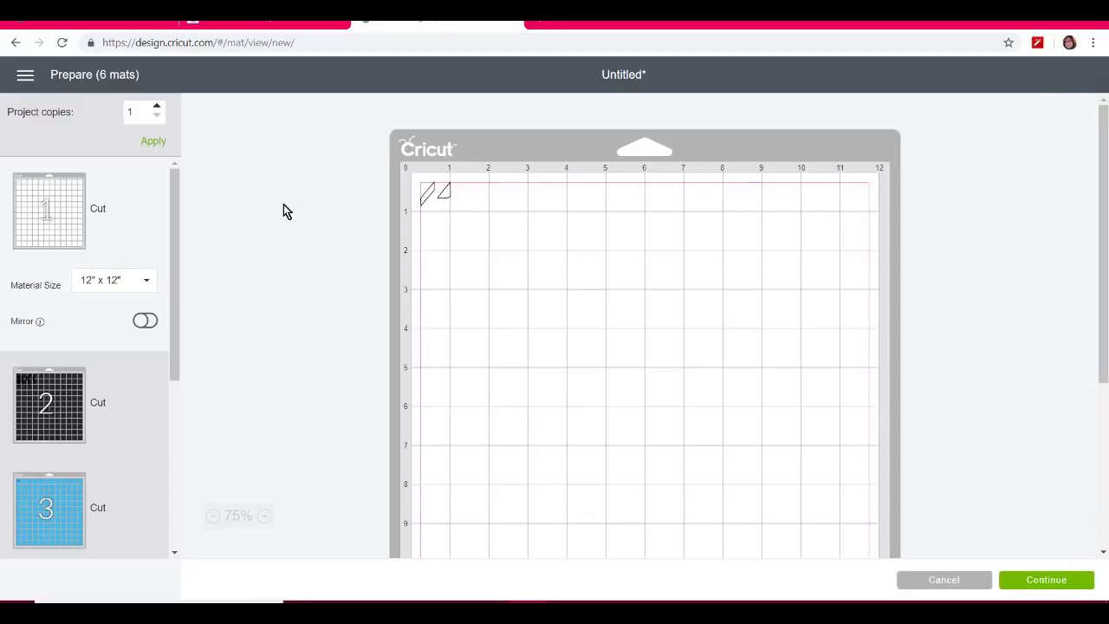
left_click(73, 417)
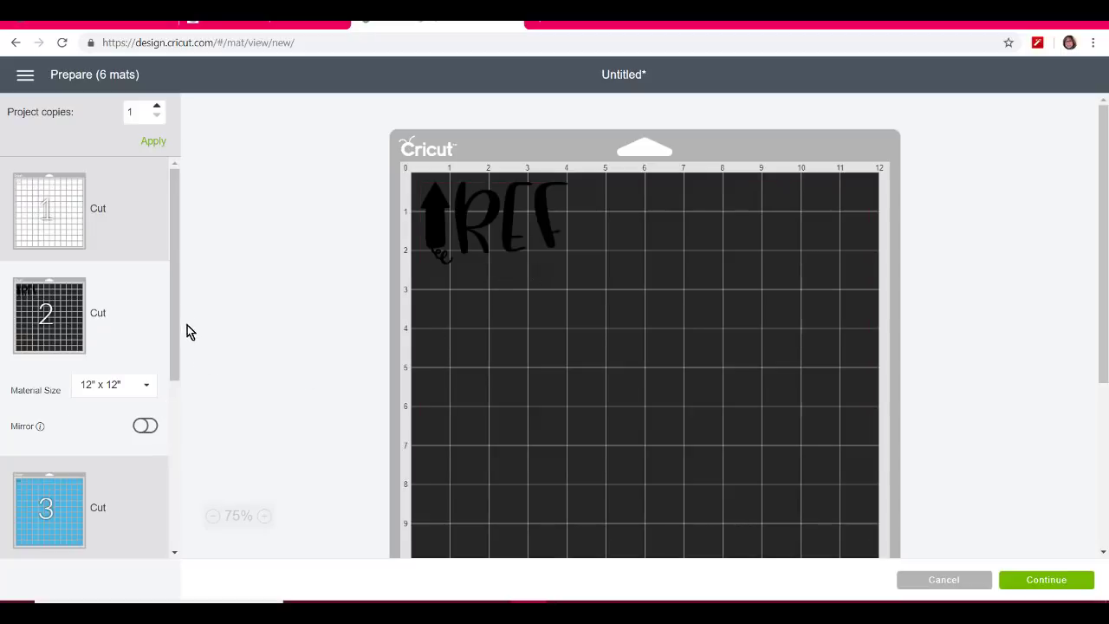
scroll(173, 290, "down", 3)
left_click(44, 338)
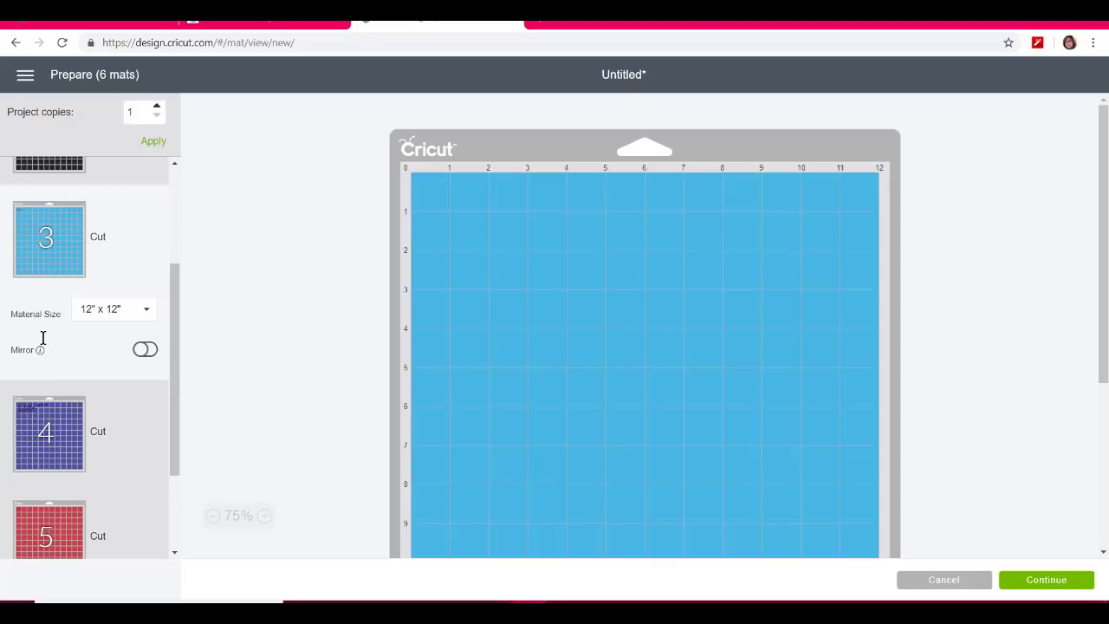
left_click_drag(176, 292, 165, 370)
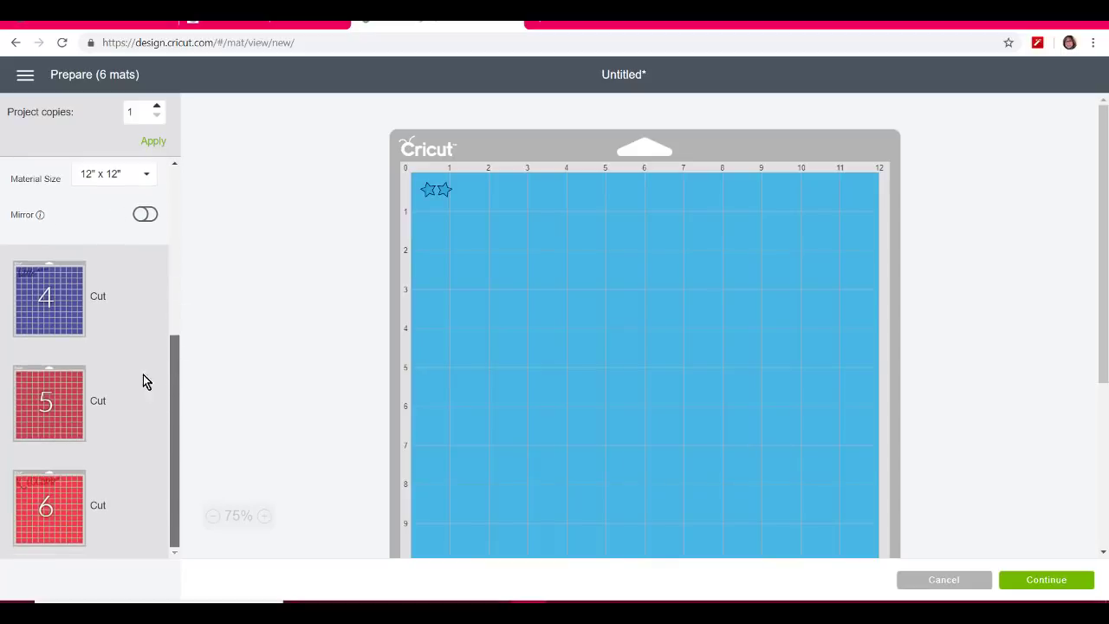
left_click(74, 319)
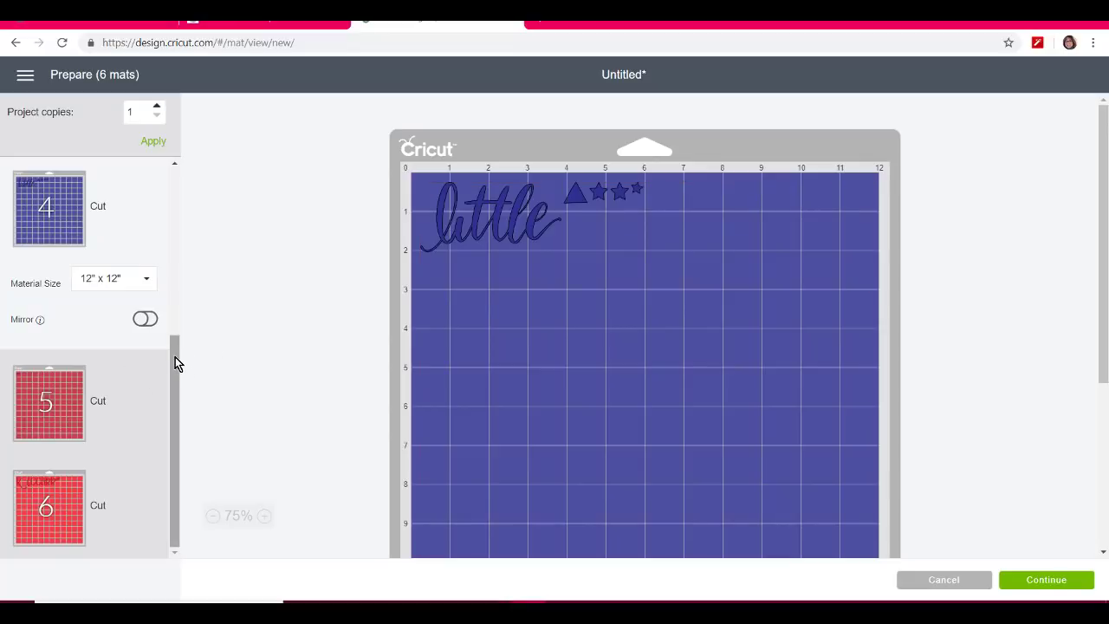
left_click(42, 431)
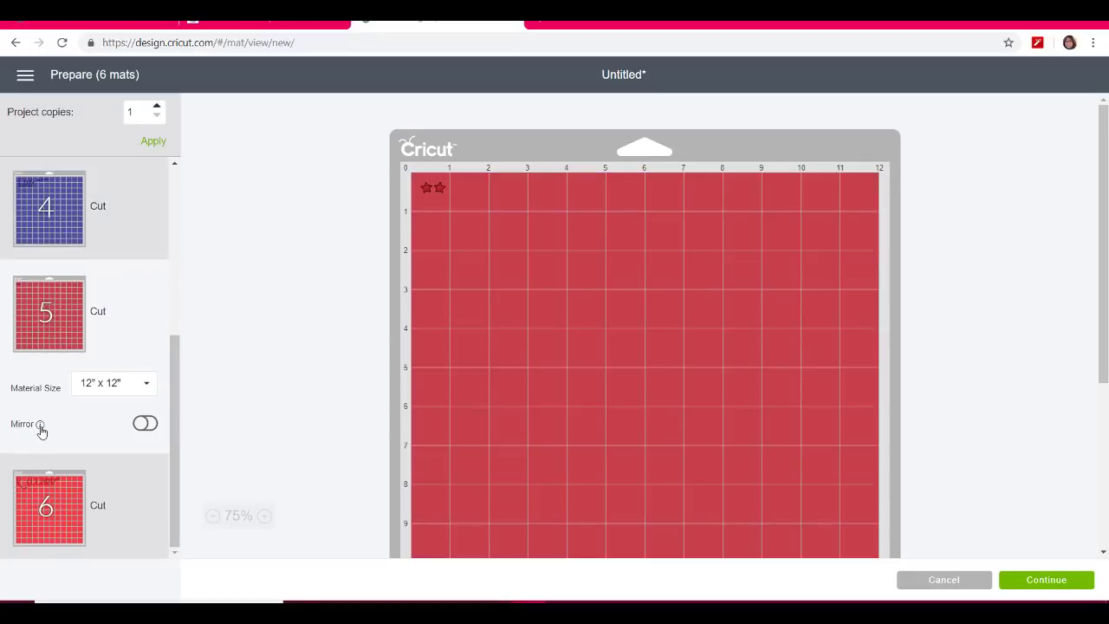
left_click(57, 513)
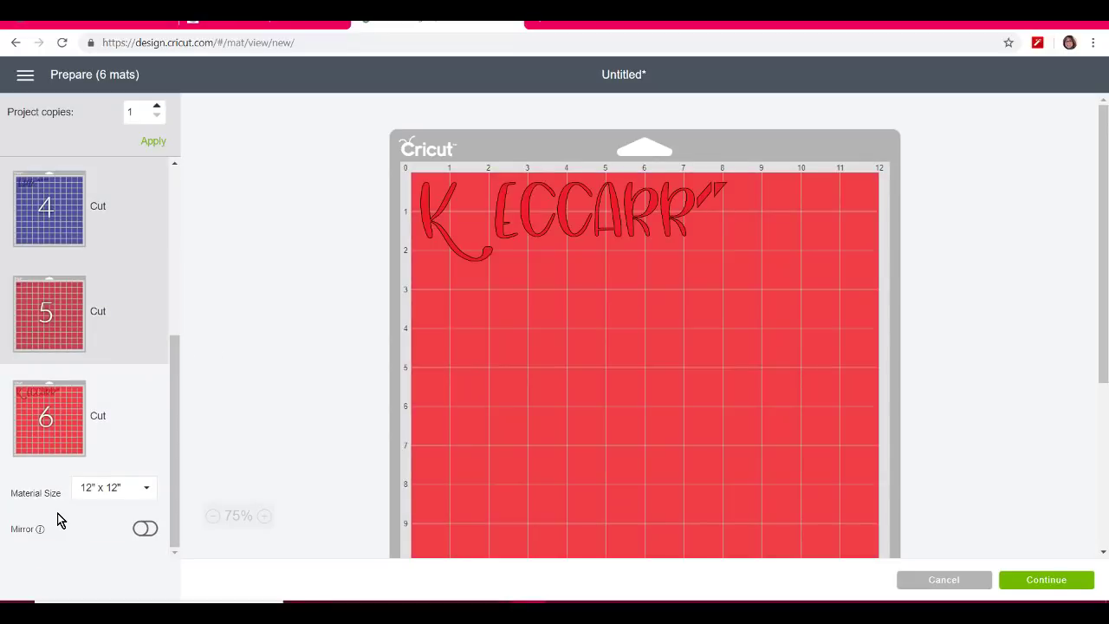
left_click(52, 327)
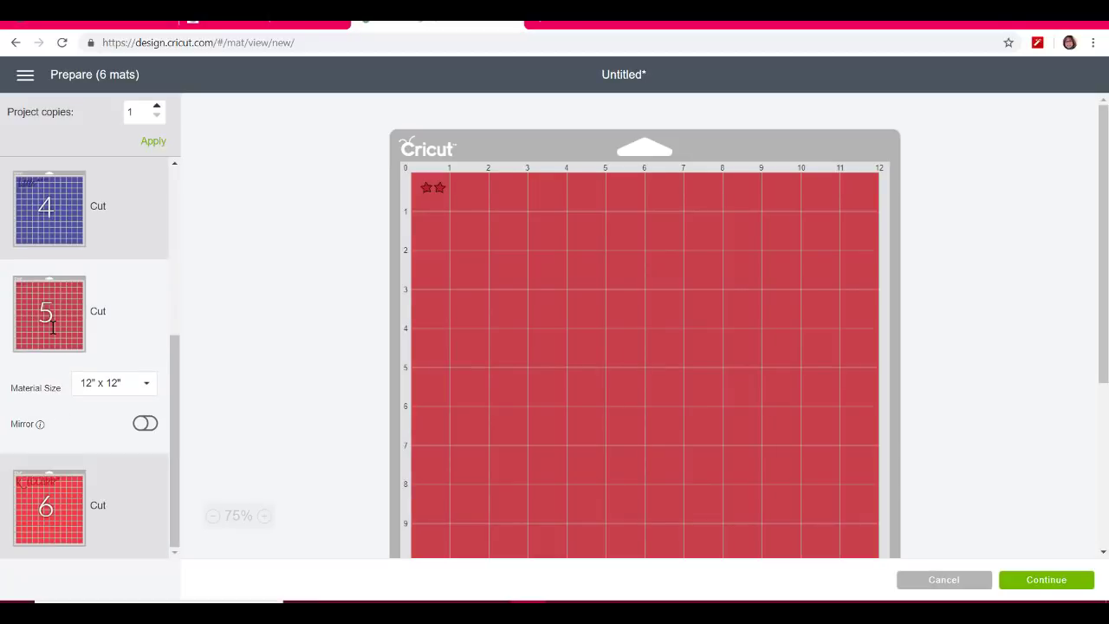
left_click(55, 523)
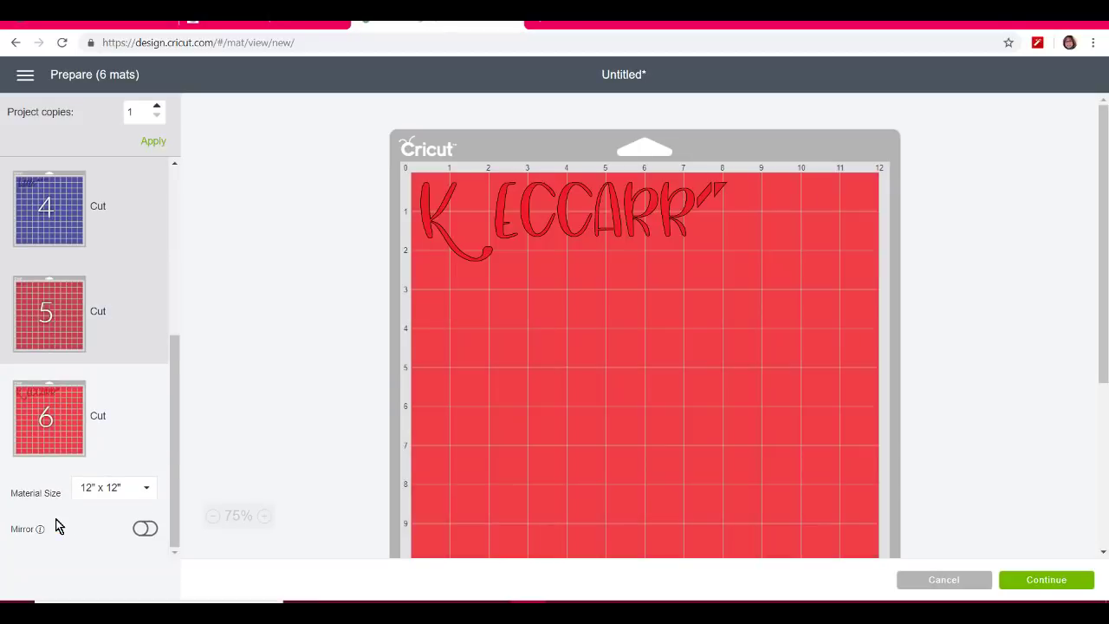
left_click(948, 580)
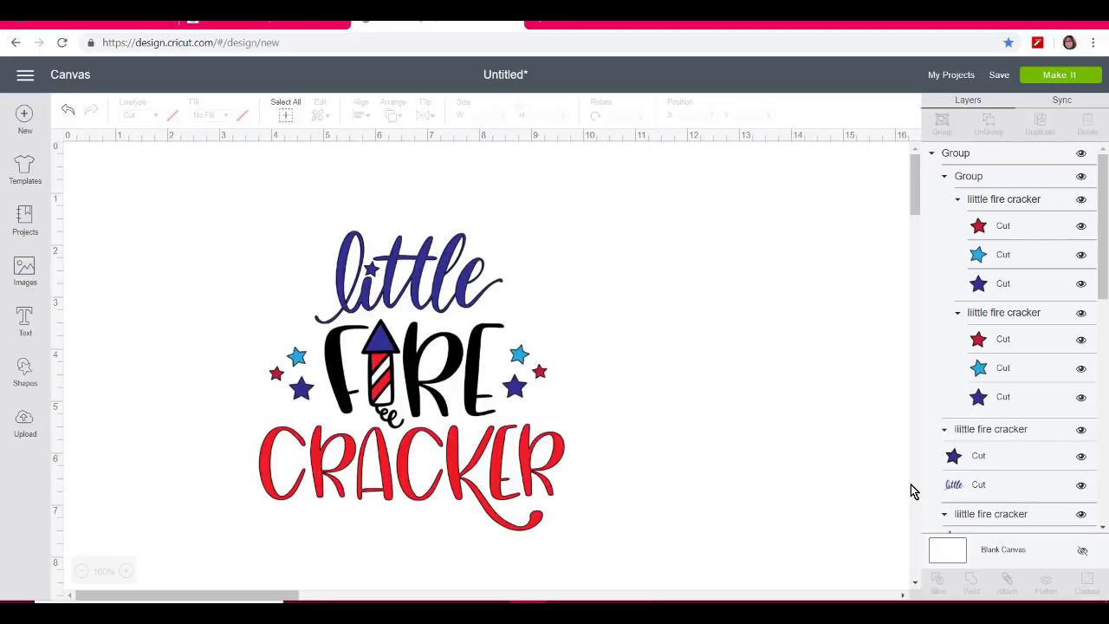
Merge the dark red stars into the bright red colour layer using colour sync, and return to the layer list.
left_click(1064, 103)
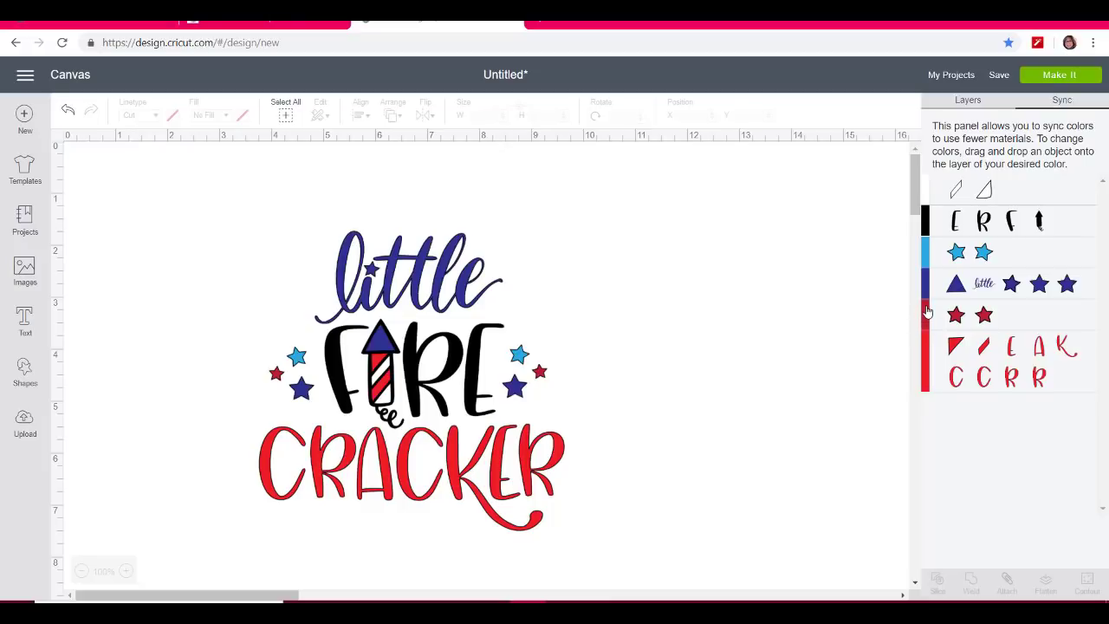
left_click_drag(927, 312, 941, 357)
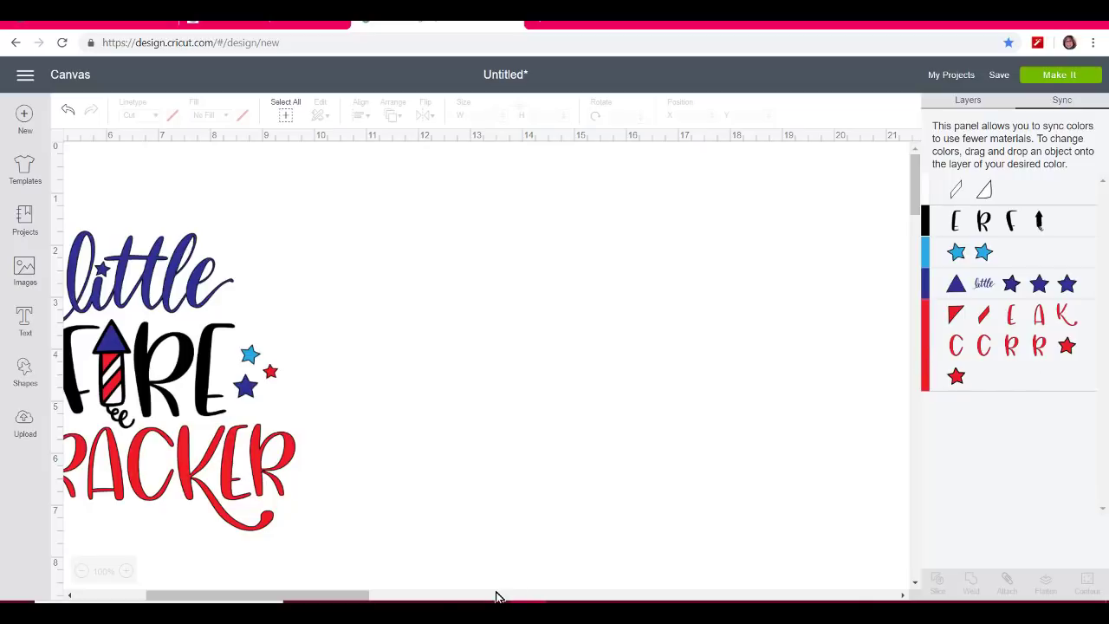
left_click_drag(305, 596, 251, 587)
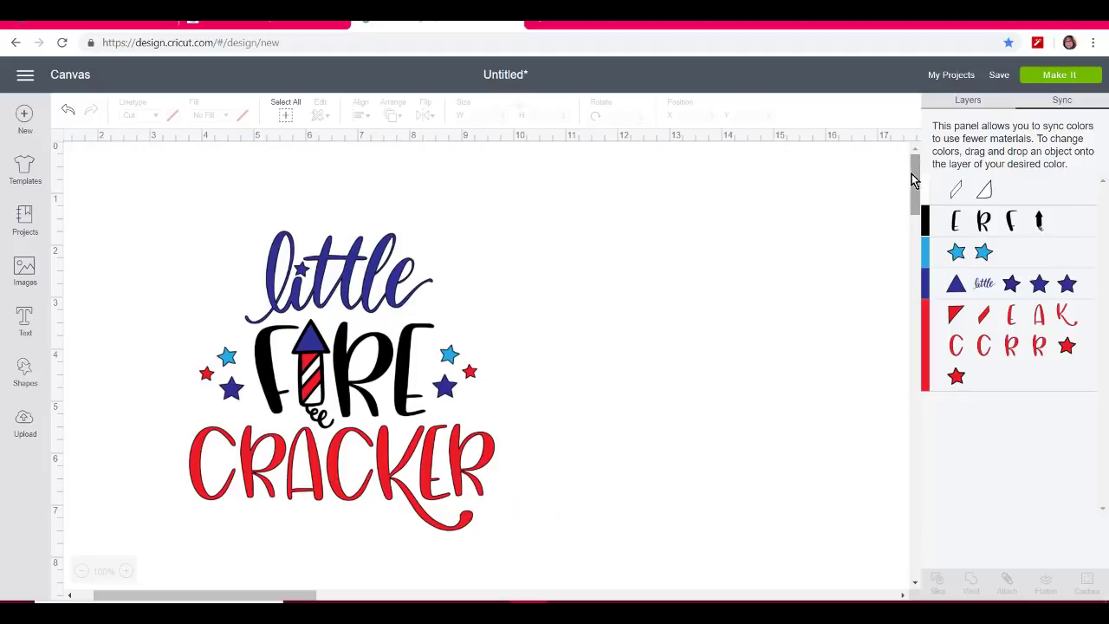
left_click(966, 102)
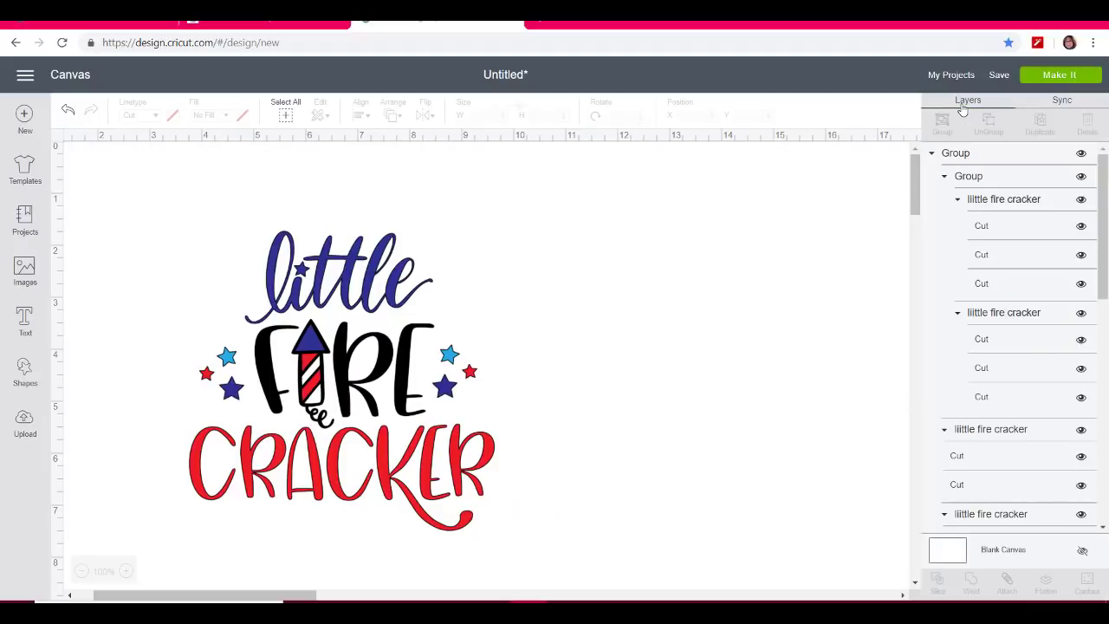
Preview the mats again, examine the red mat for the merged stars, and return to the canvas.
left_click(440, 490)
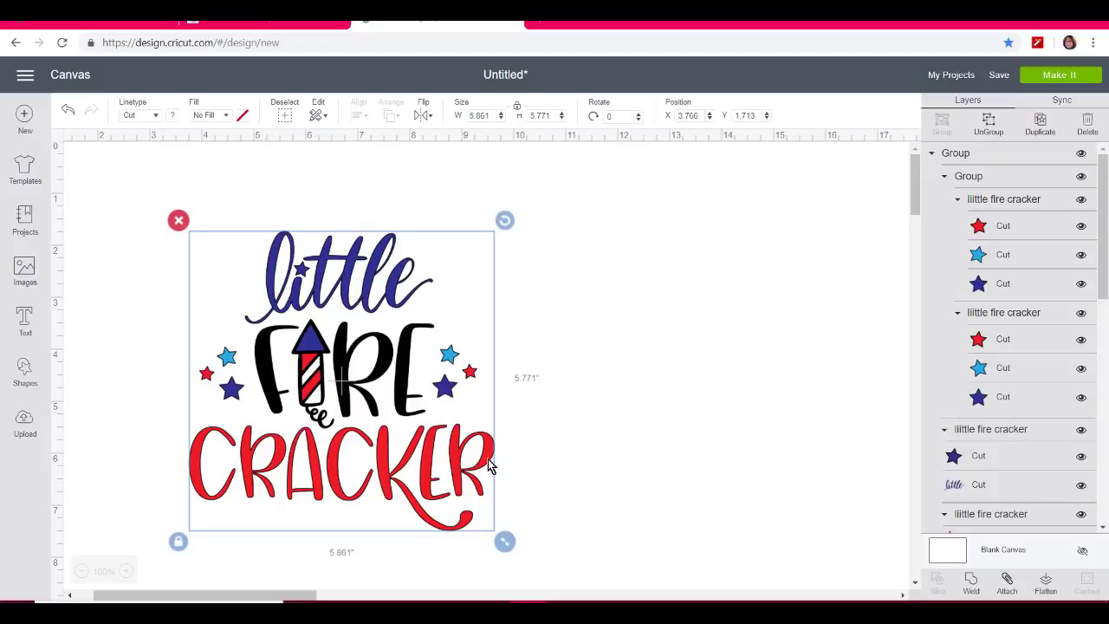
left_click(1073, 76)
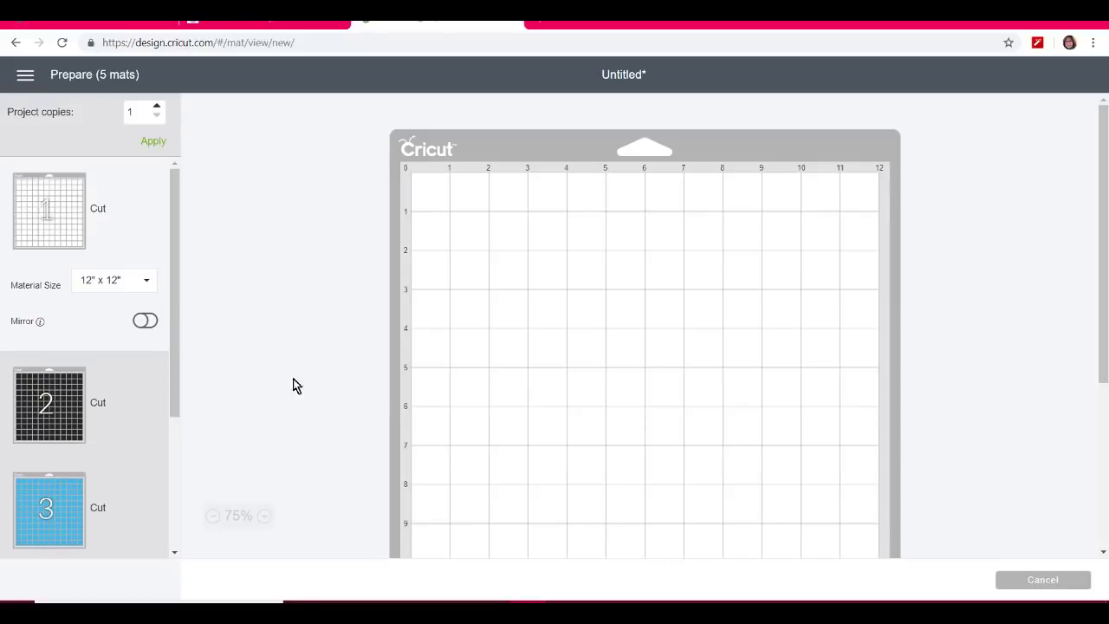
left_click_drag(179, 297, 161, 520)
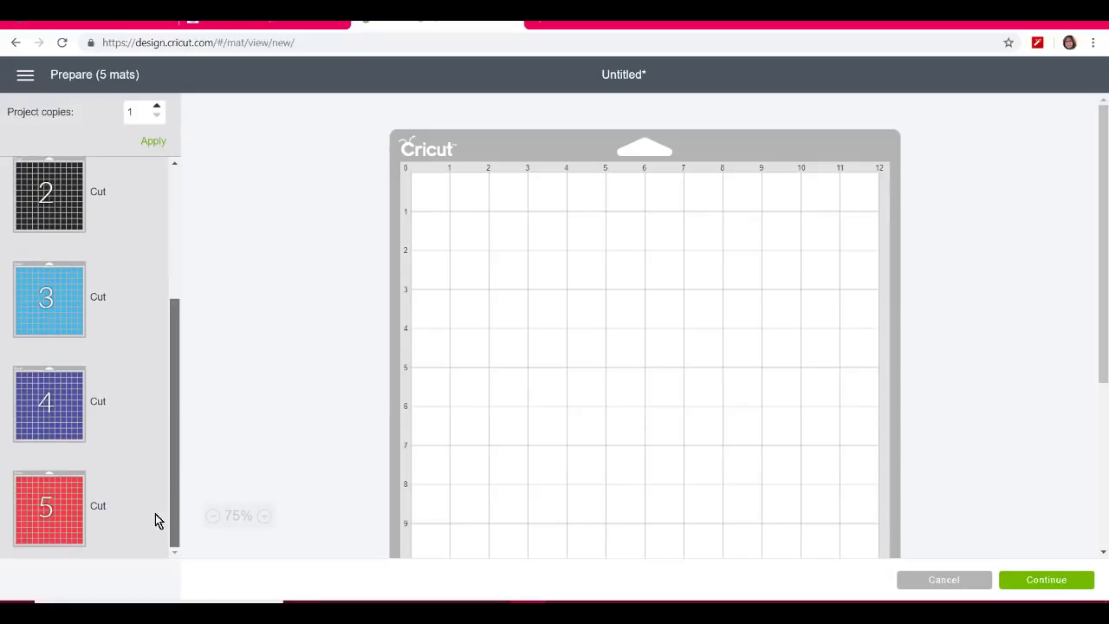
left_click(71, 520)
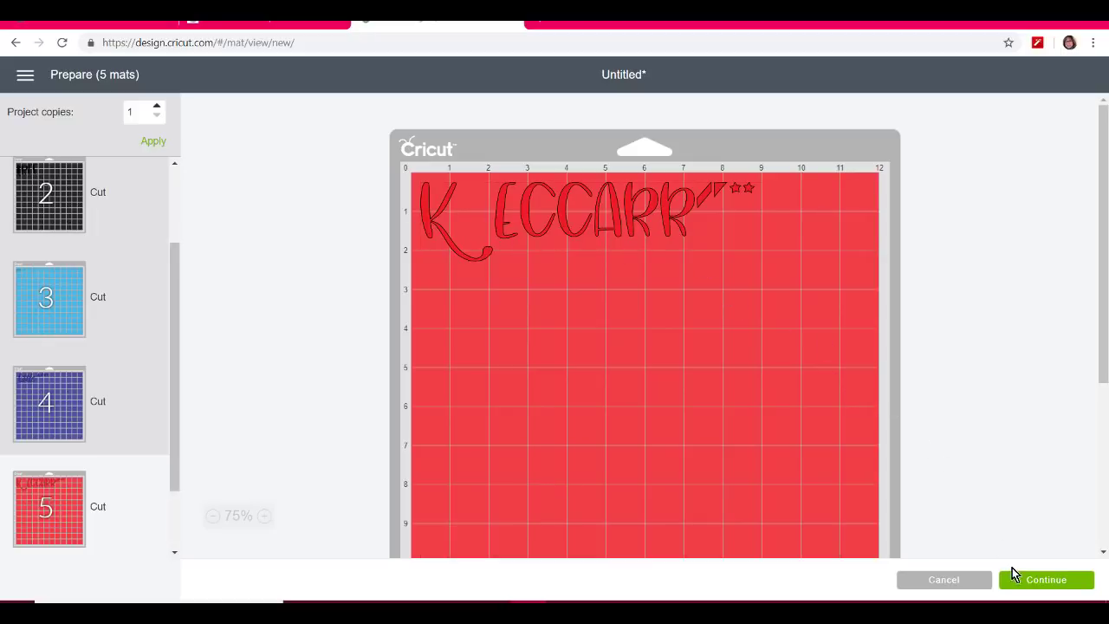
left_click(944, 580)
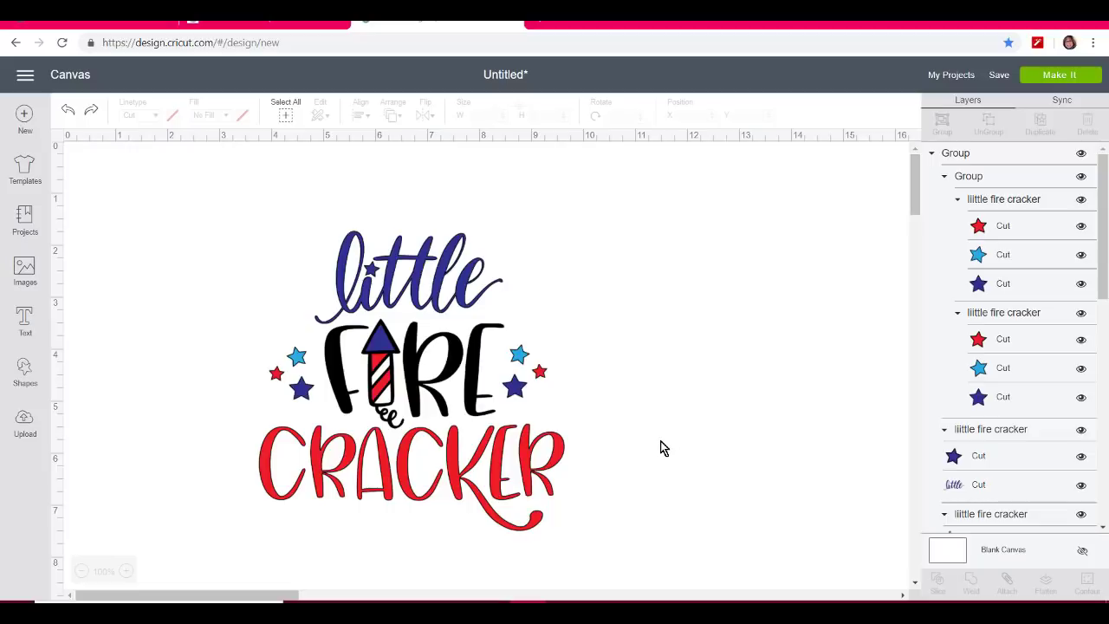
Move the whole design to about X 4.20, Y 1.16 and ungroup it.
left_click(546, 487)
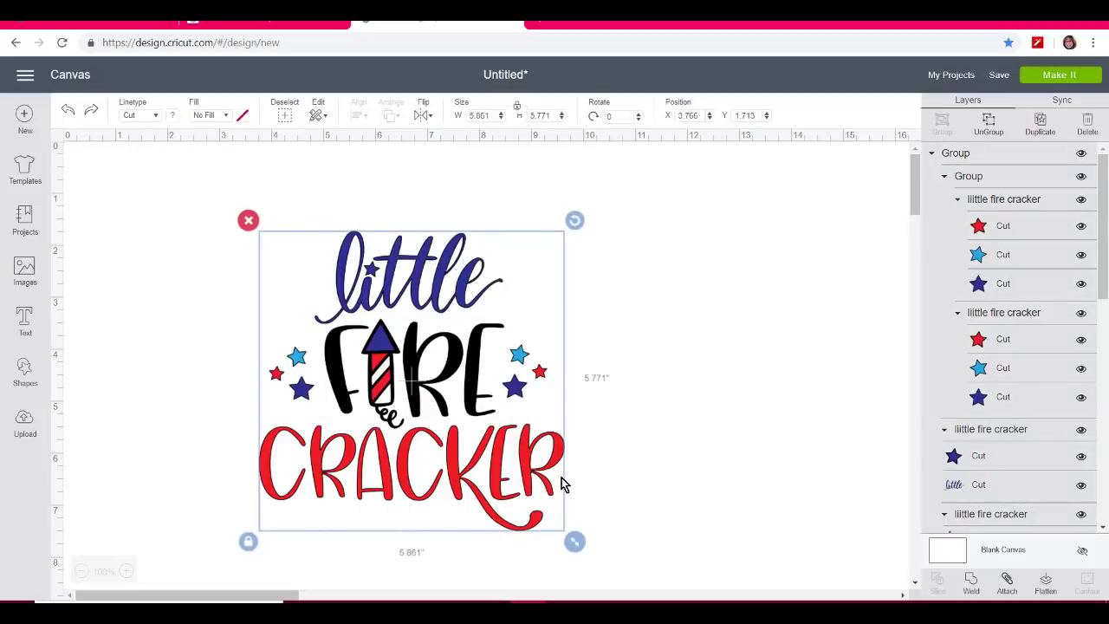
left_click_drag(538, 477, 563, 444)
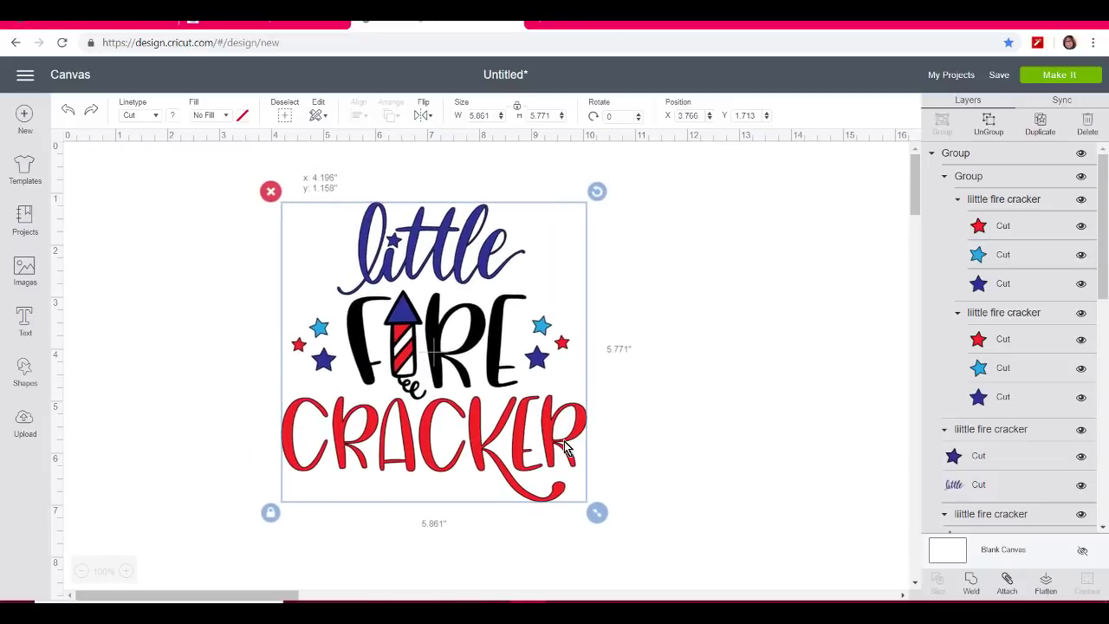
left_click(987, 126)
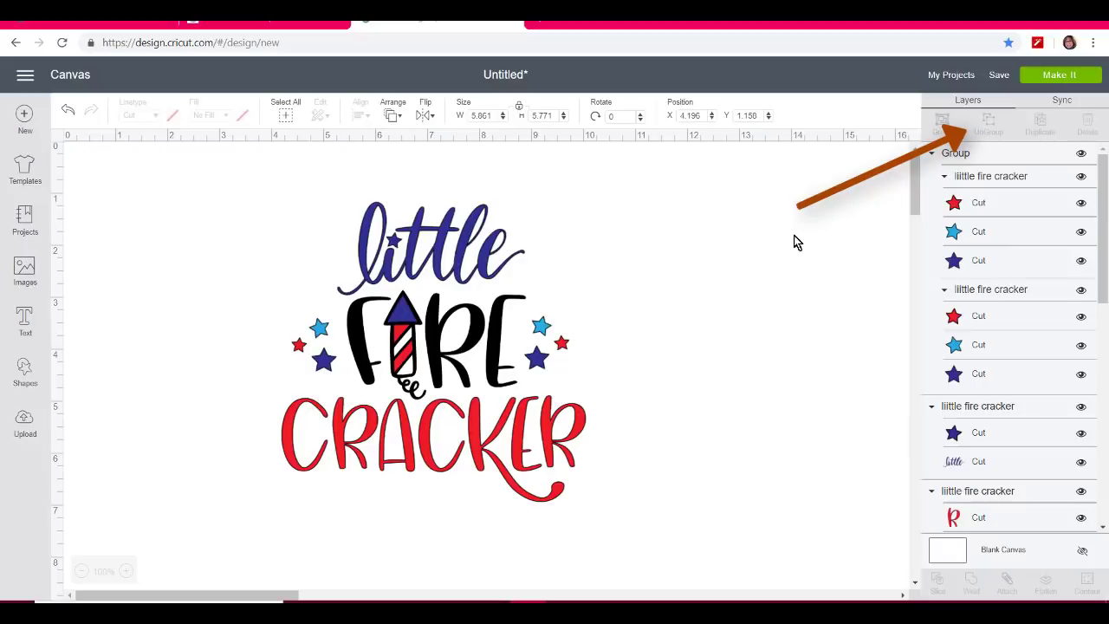
Ungroup the two star clusters on either side of FIRE so each becomes a separate set.
left_click_drag(617, 482, 234, 433)
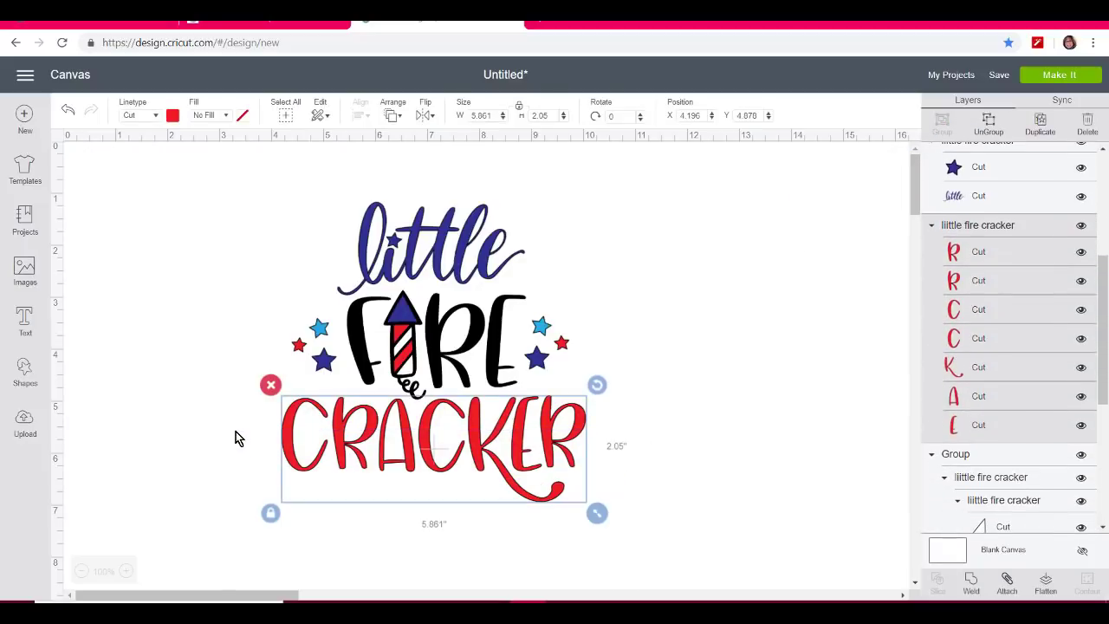
left_click(299, 346, "shift")
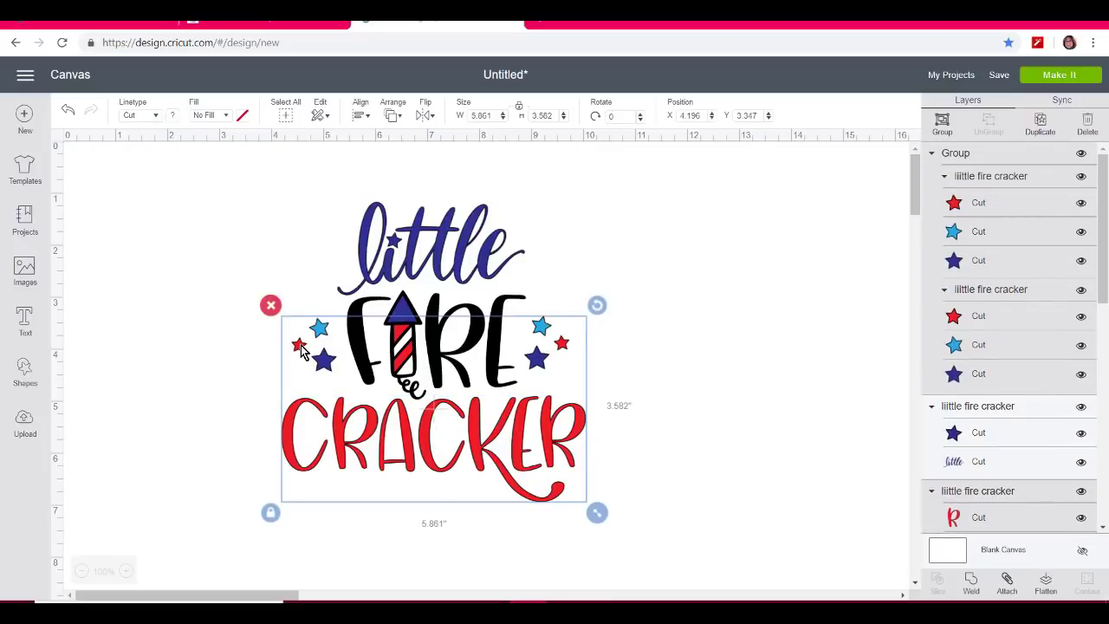
left_click(669, 355)
left_click(541, 328)
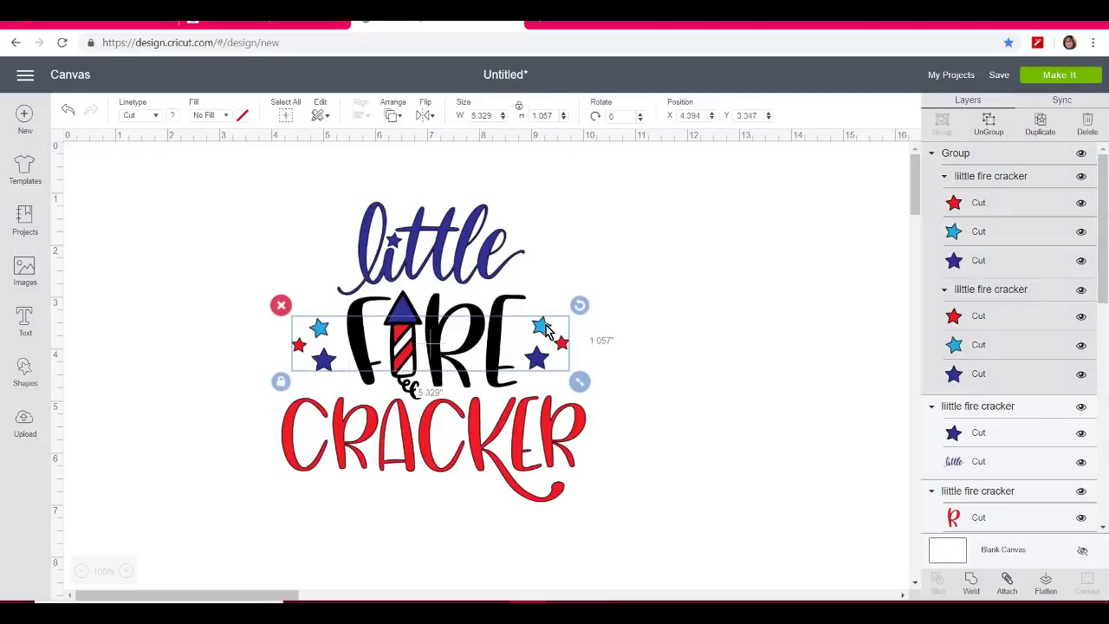
left_click(989, 124)
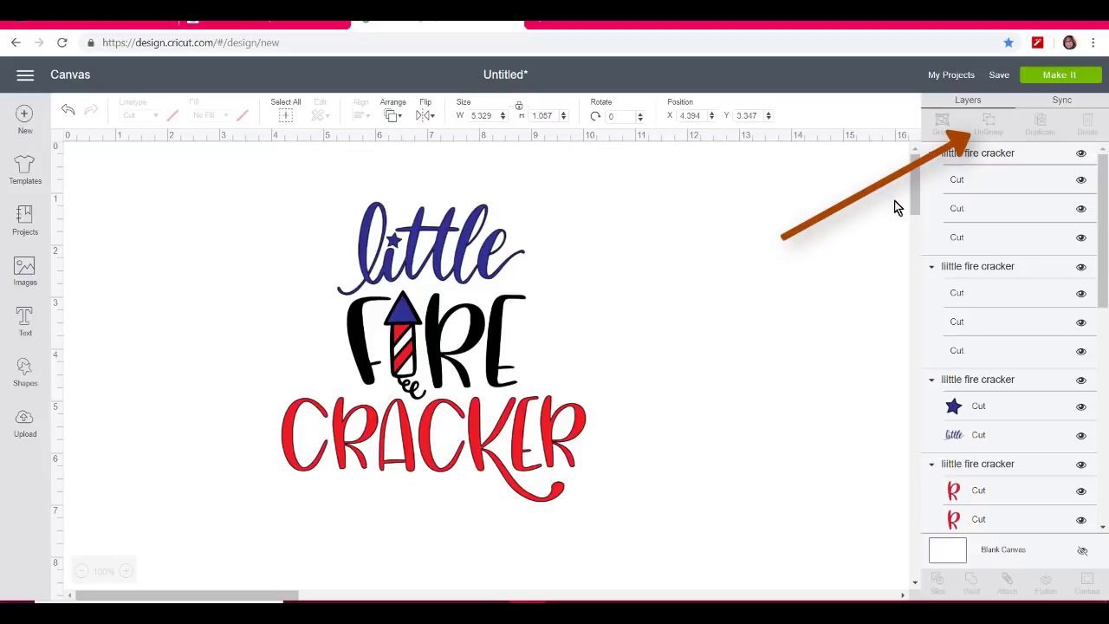
left_click_drag(699, 483, 238, 432)
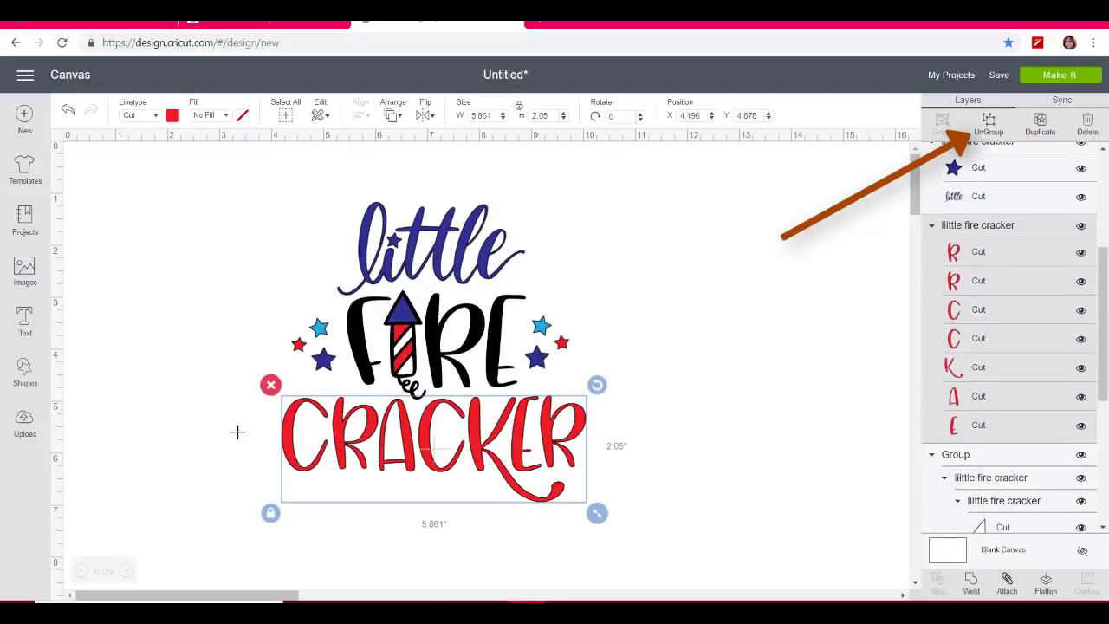
left_click(565, 345, "shift")
left_click(659, 365)
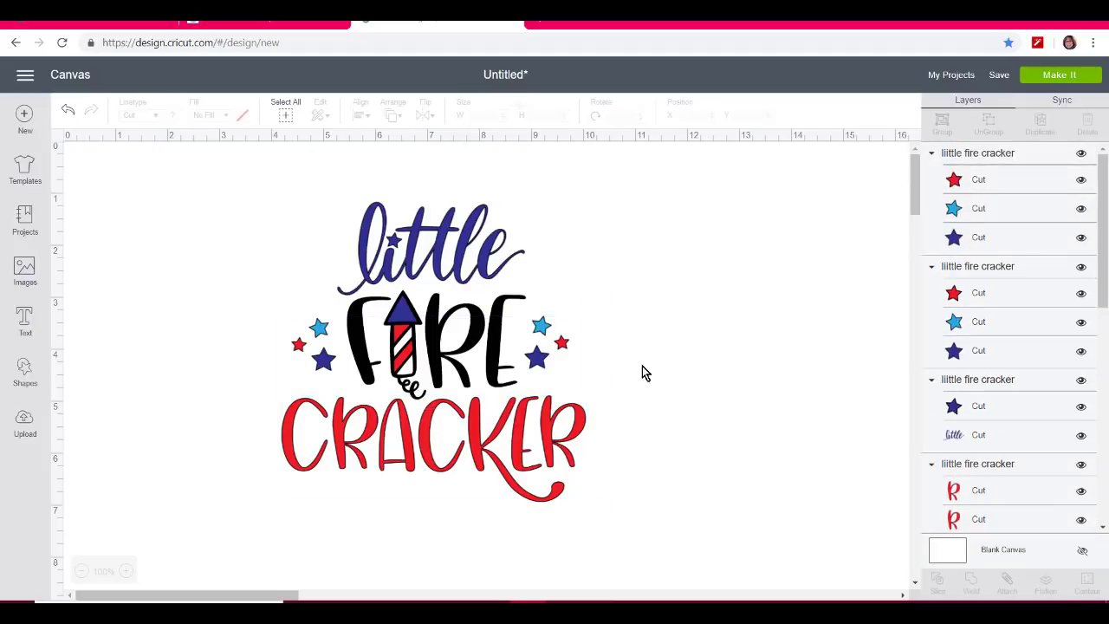
left_click_drag(626, 468, 260, 428)
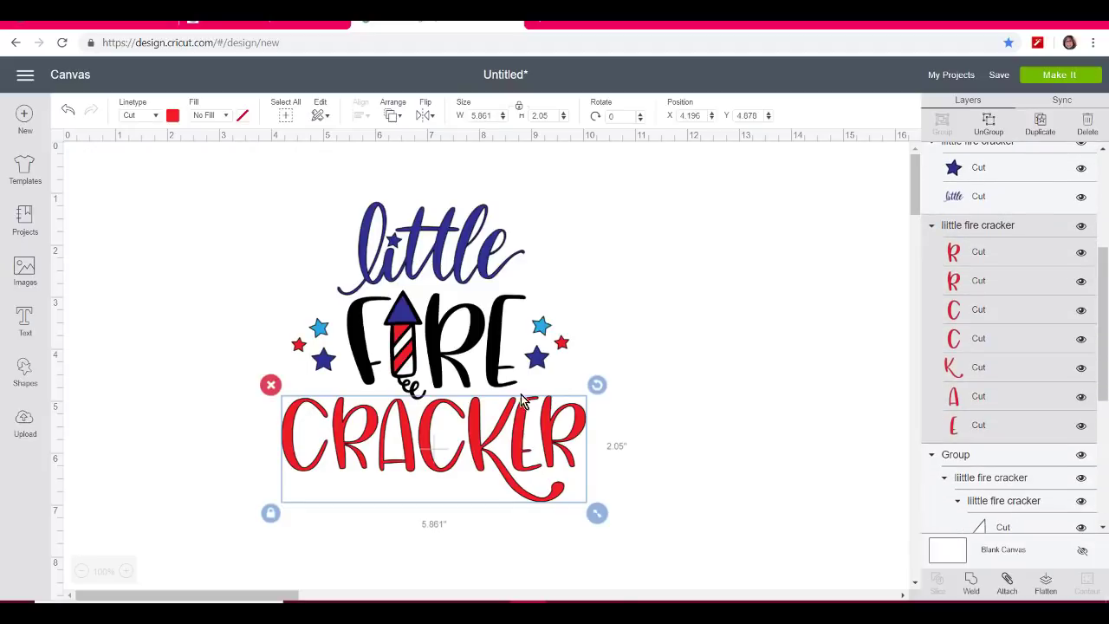
left_click_drag(1107, 312, 1107, 239)
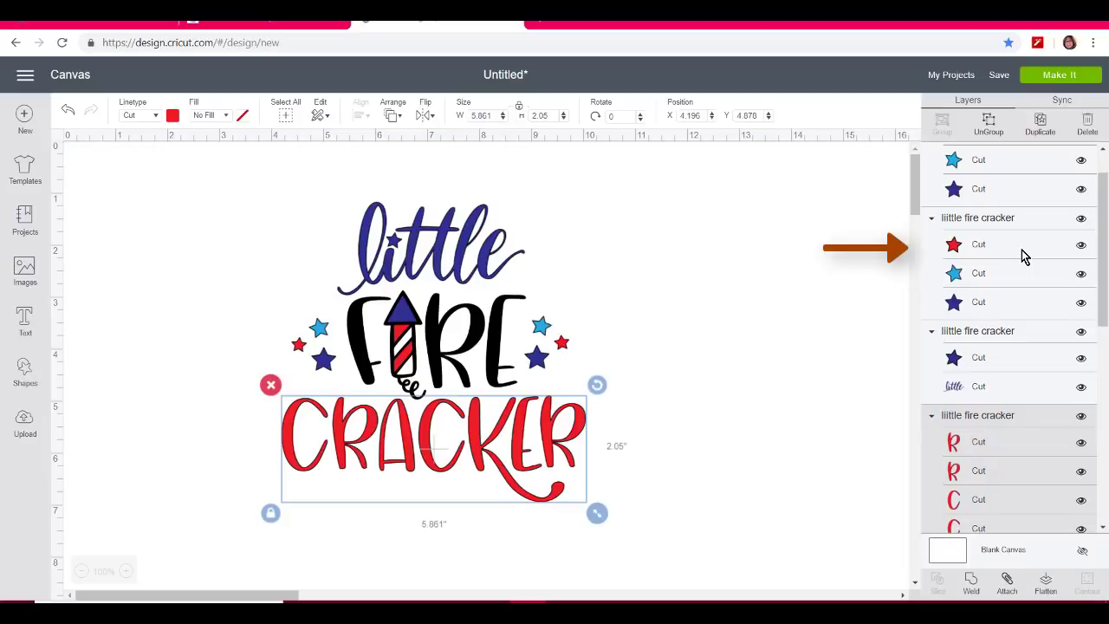
left_click(1022, 250)
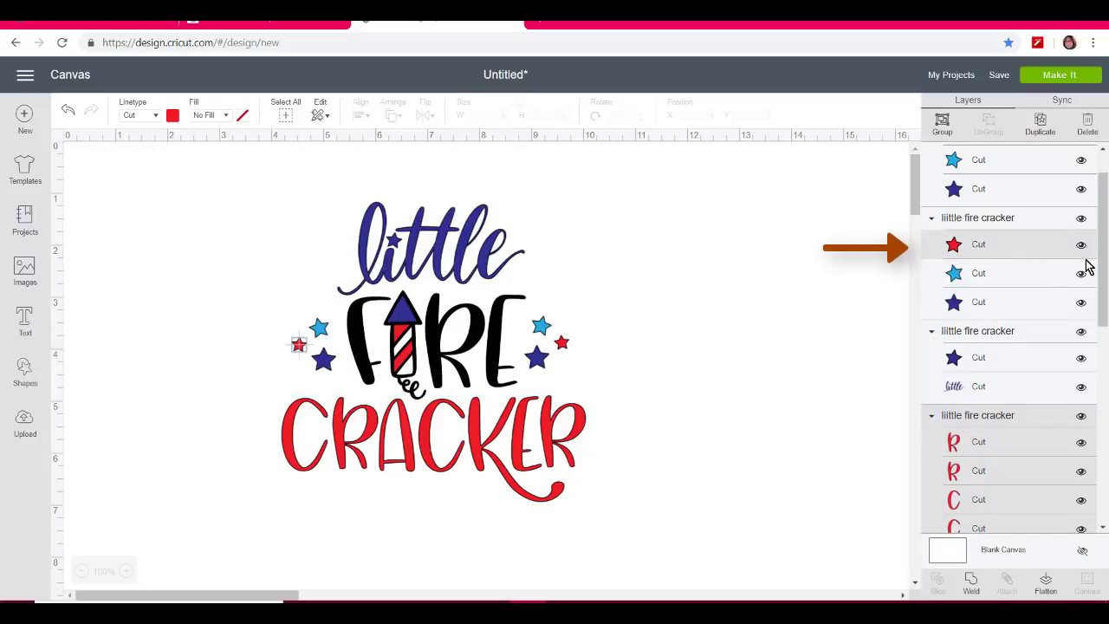
left_click_drag(1103, 278, 1103, 258)
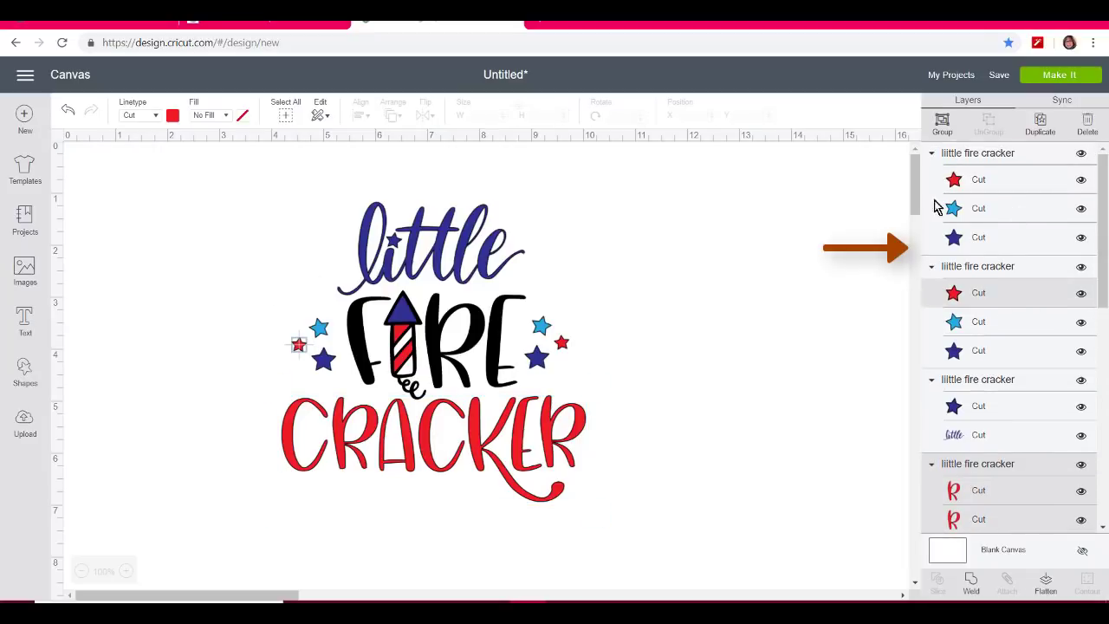
left_click(995, 189, "shift")
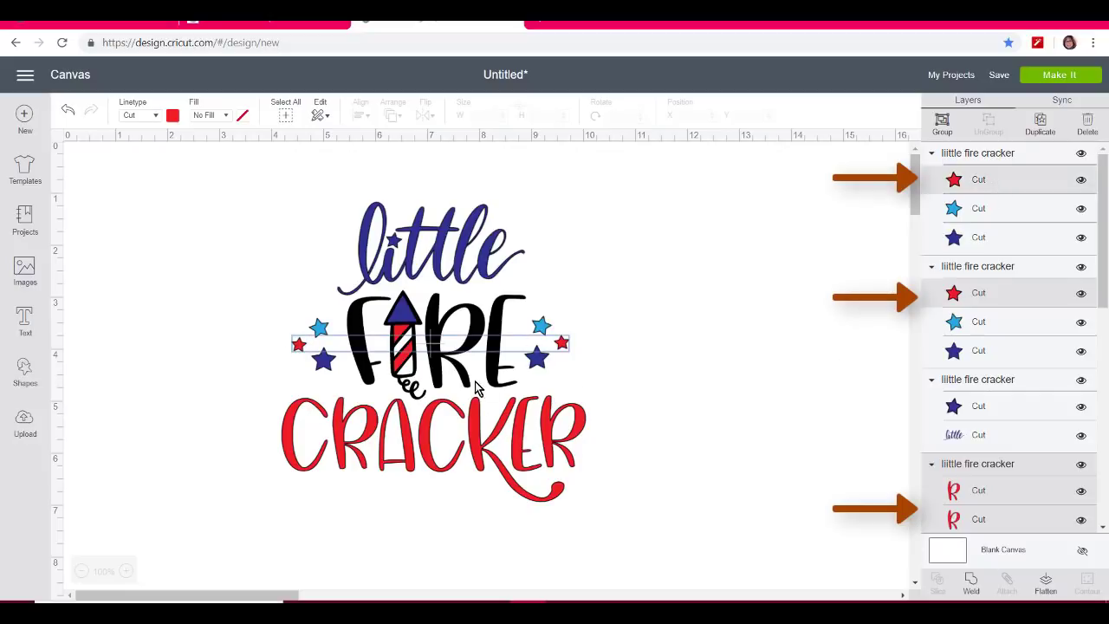
left_click(407, 362, "shift")
scroll(997, 312, "down", 10)
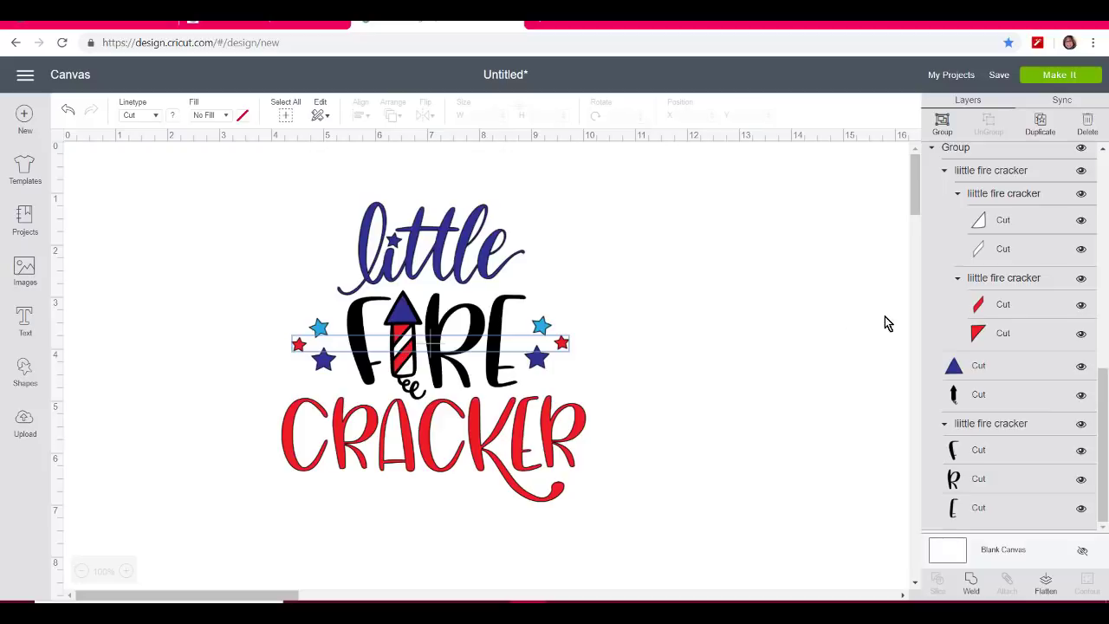
left_click(783, 322)
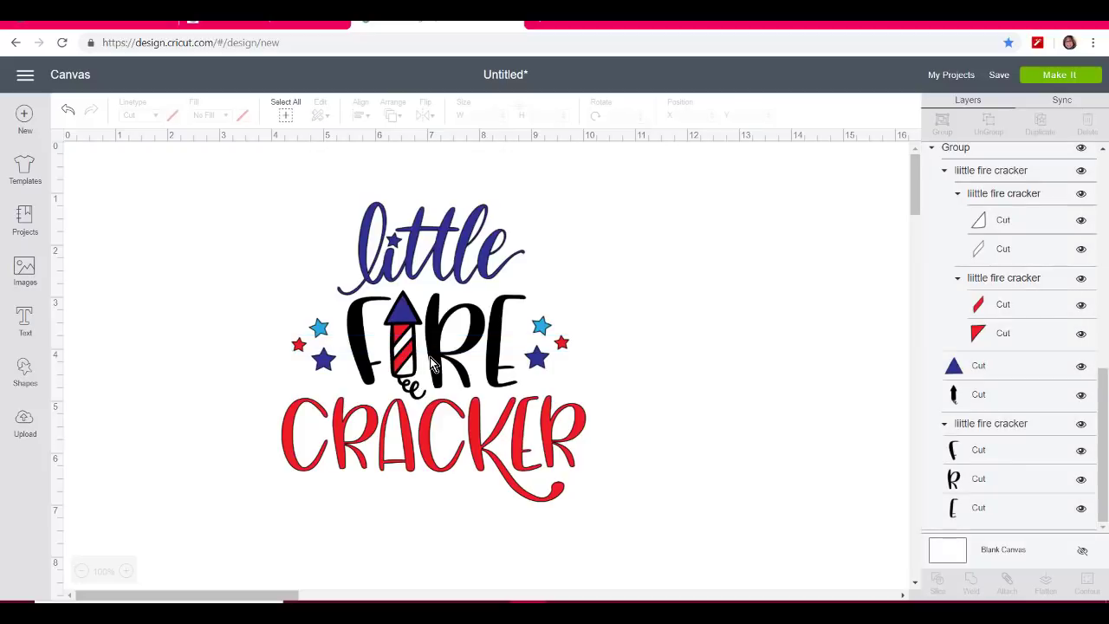
Ungroup the FIRE lettering from the firecracker and clear the selection.
left_click(430, 357)
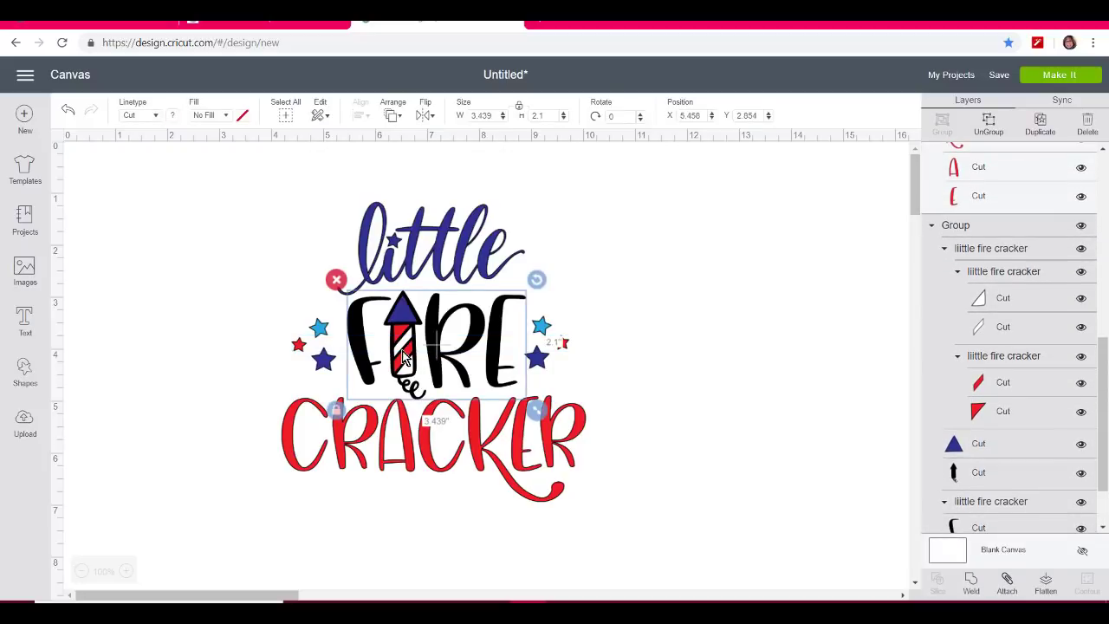
left_click(986, 128)
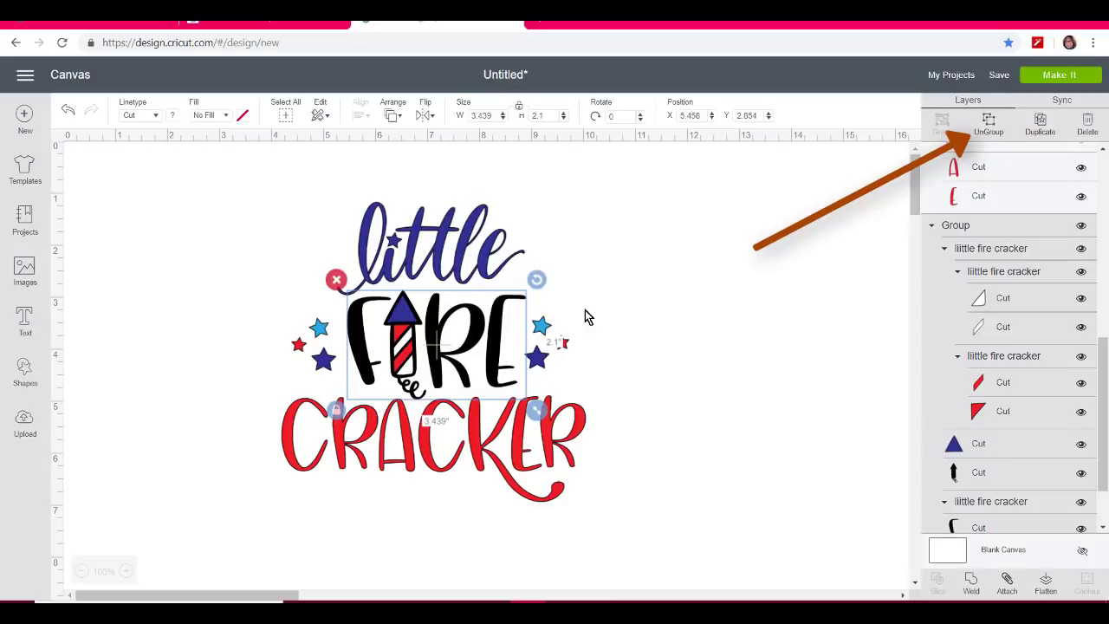
left_click(716, 380)
Weld the CRACKER letters, both red stars and the firecracker's two red stripe pieces into a single red layer.
left_click_drag(667, 474, 382, 479)
left_click_drag(653, 451, 251, 431)
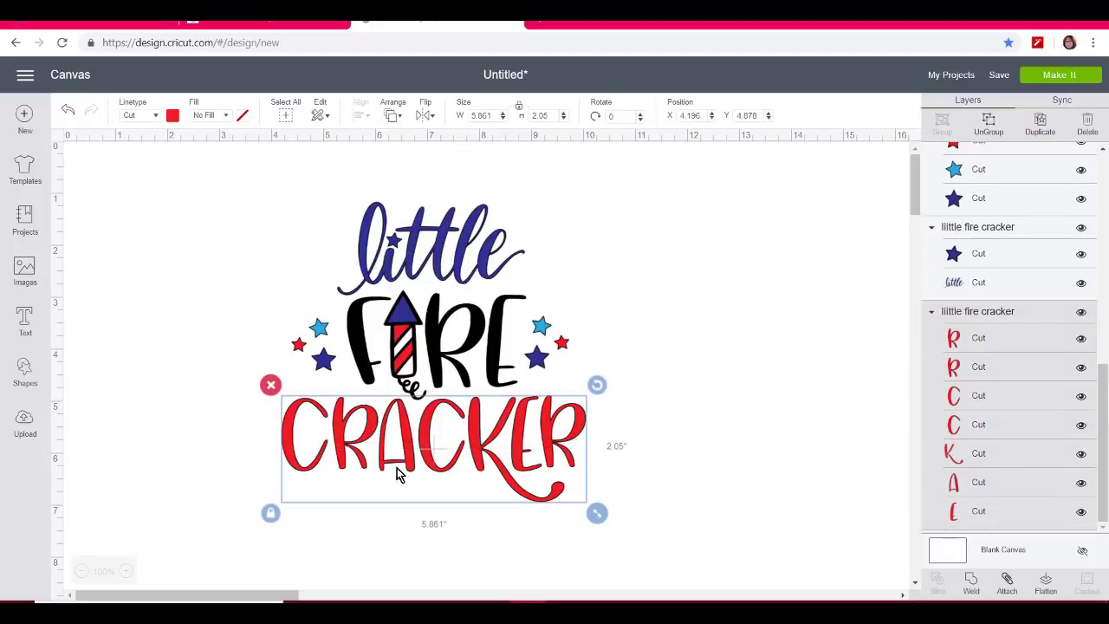
scroll(1107, 351, "up", 3)
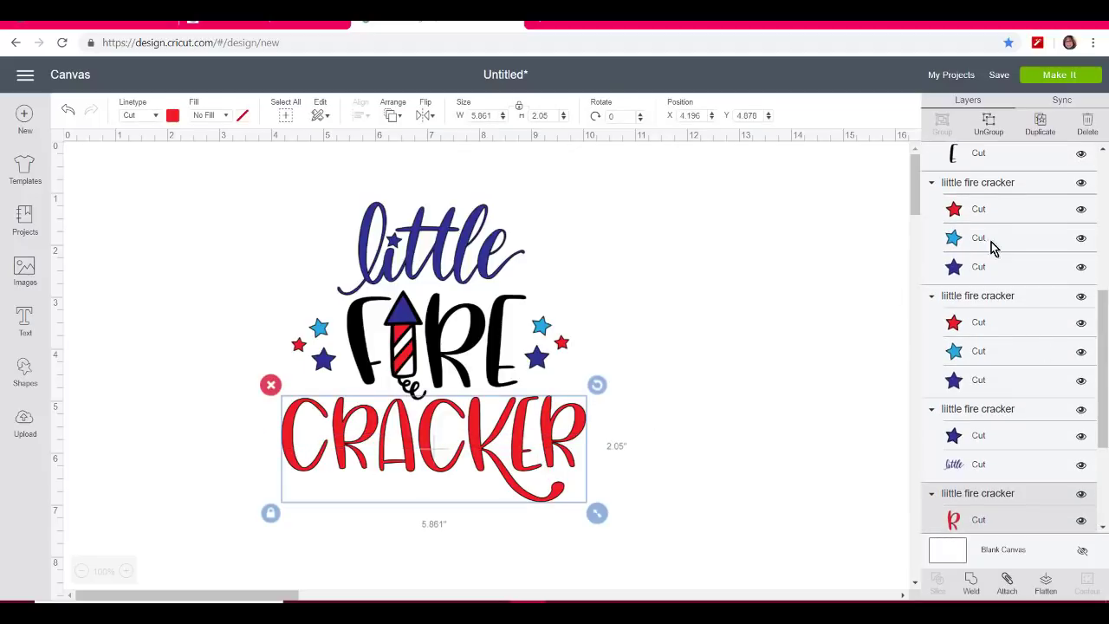
left_click(1006, 329)
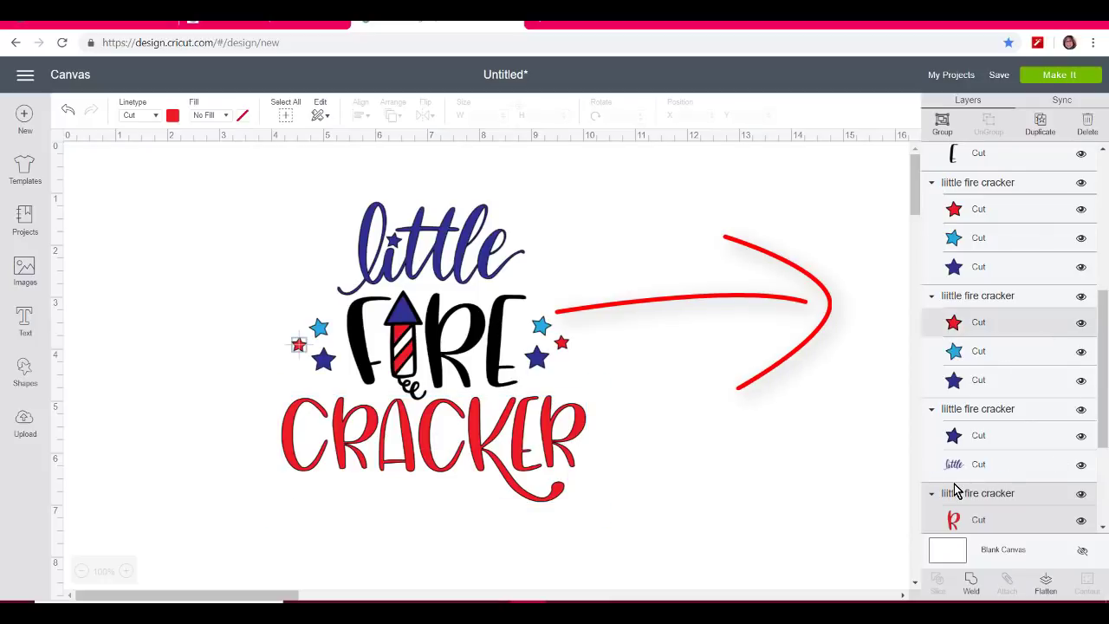
left_click(971, 213, "shift")
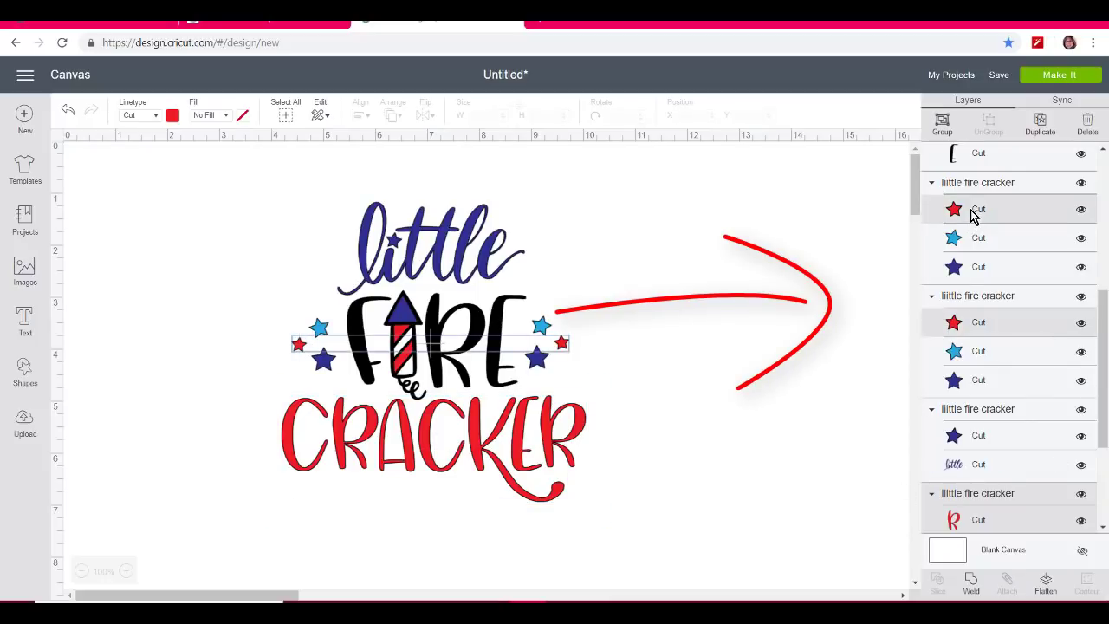
left_click_drag(1101, 373, 1107, 230)
left_click(991, 282)
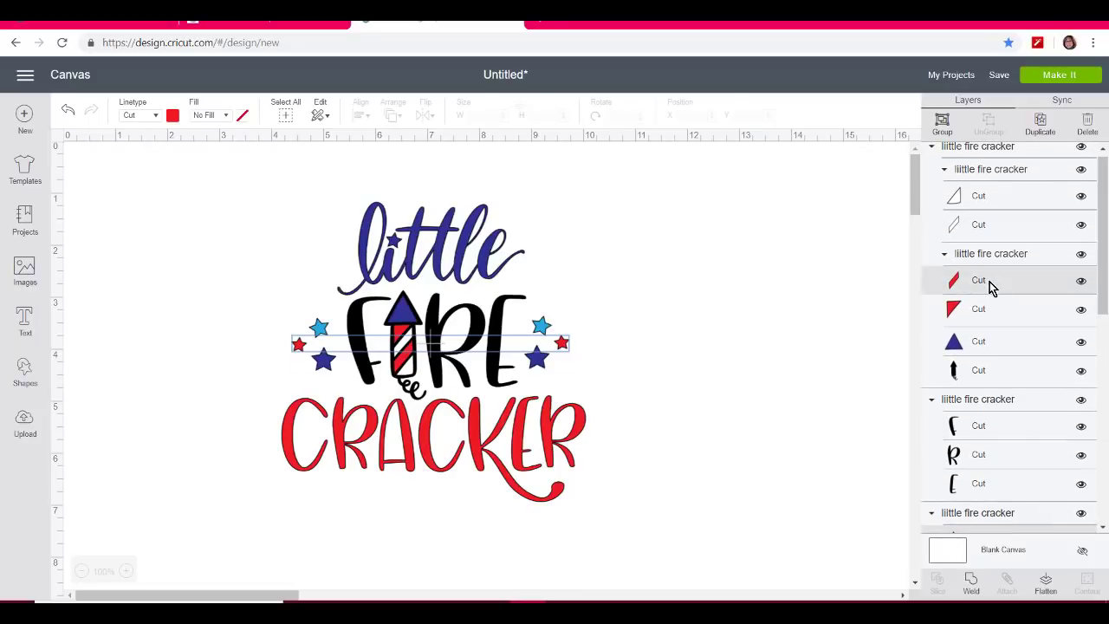
left_click(995, 312, "shift")
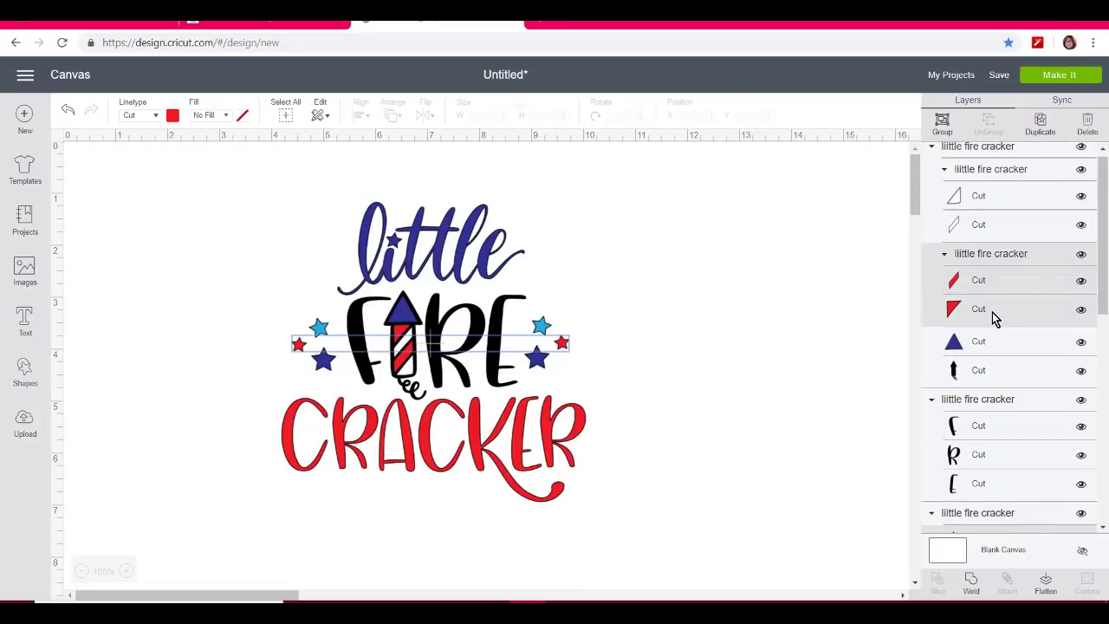
left_click_drag(1101, 243, 1105, 500)
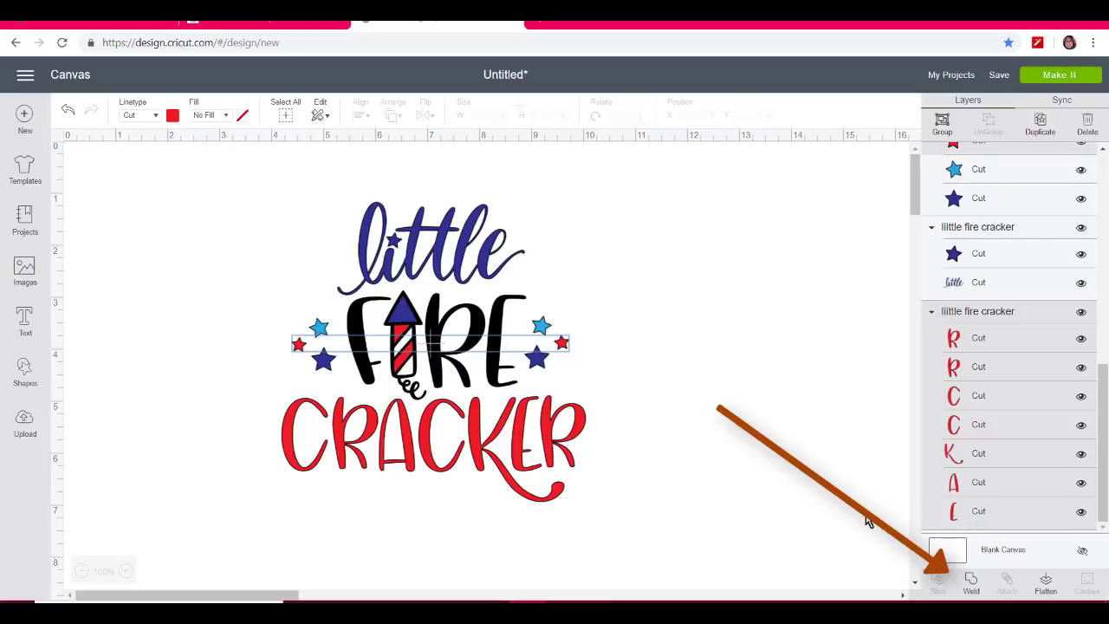
left_click(973, 590)
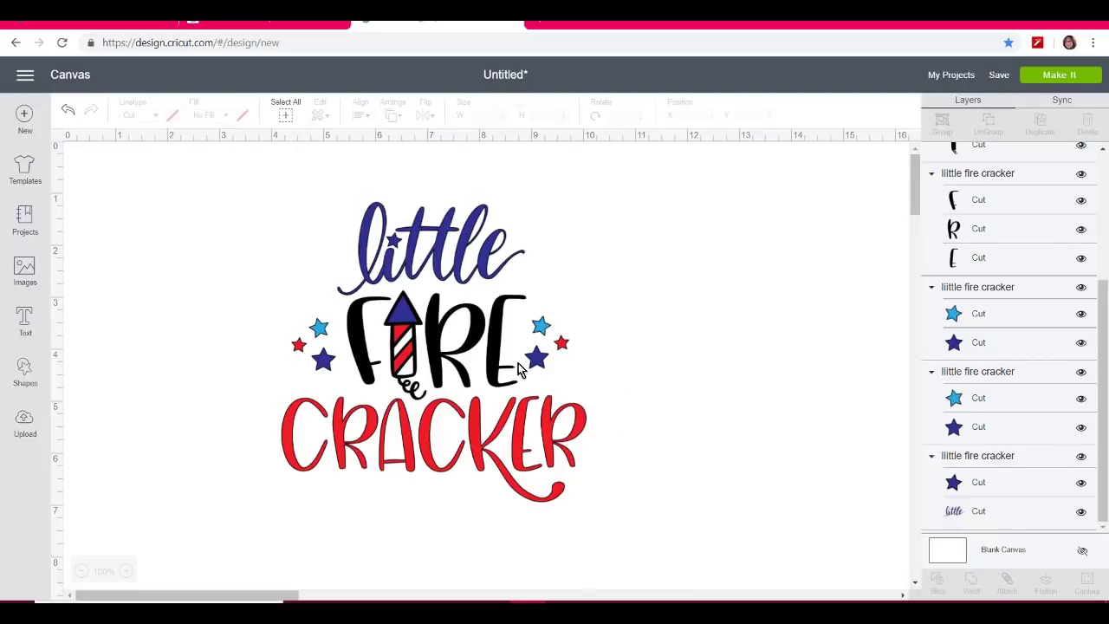
Preview the cutting mats, examine how the pieces are arranged on the red and black mats, and return to the canvas.
left_click(1065, 77)
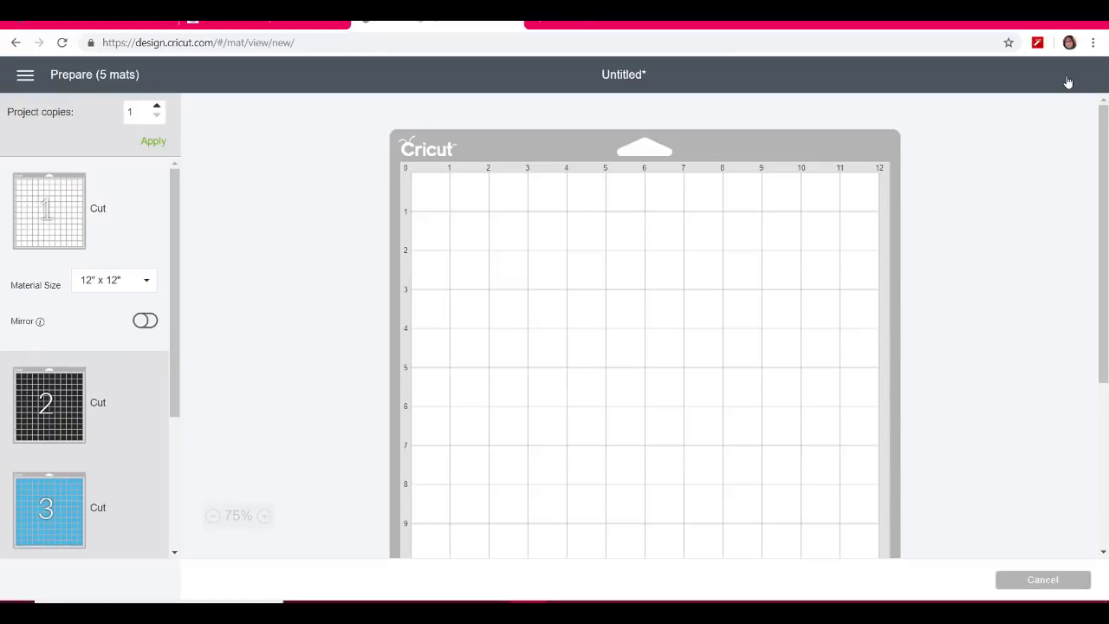
left_click_drag(175, 217, 139, 475)
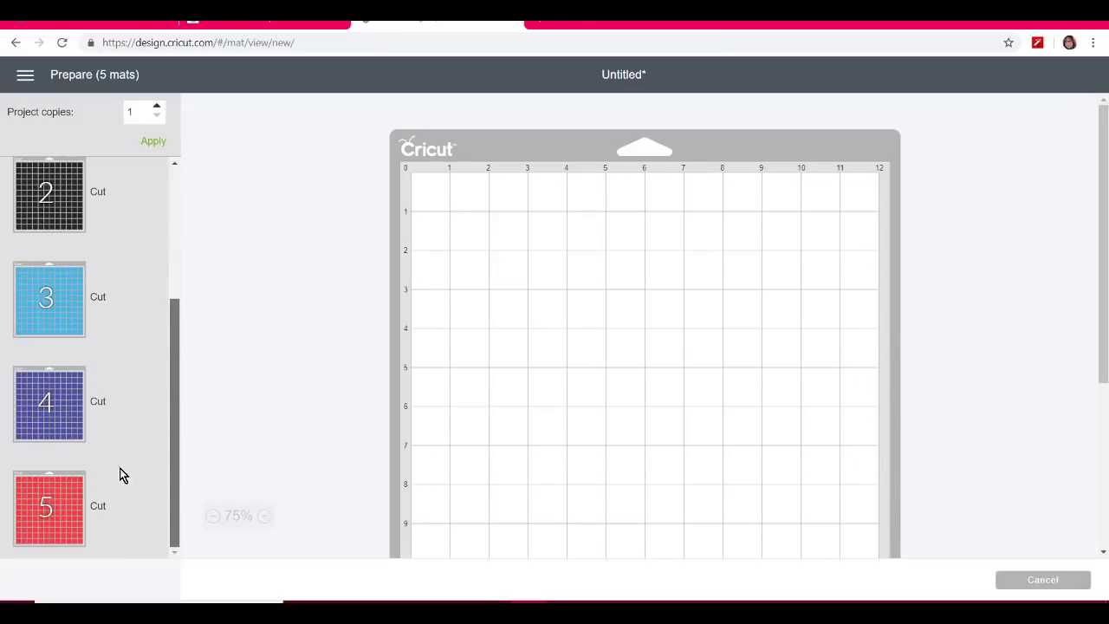
left_click(36, 495)
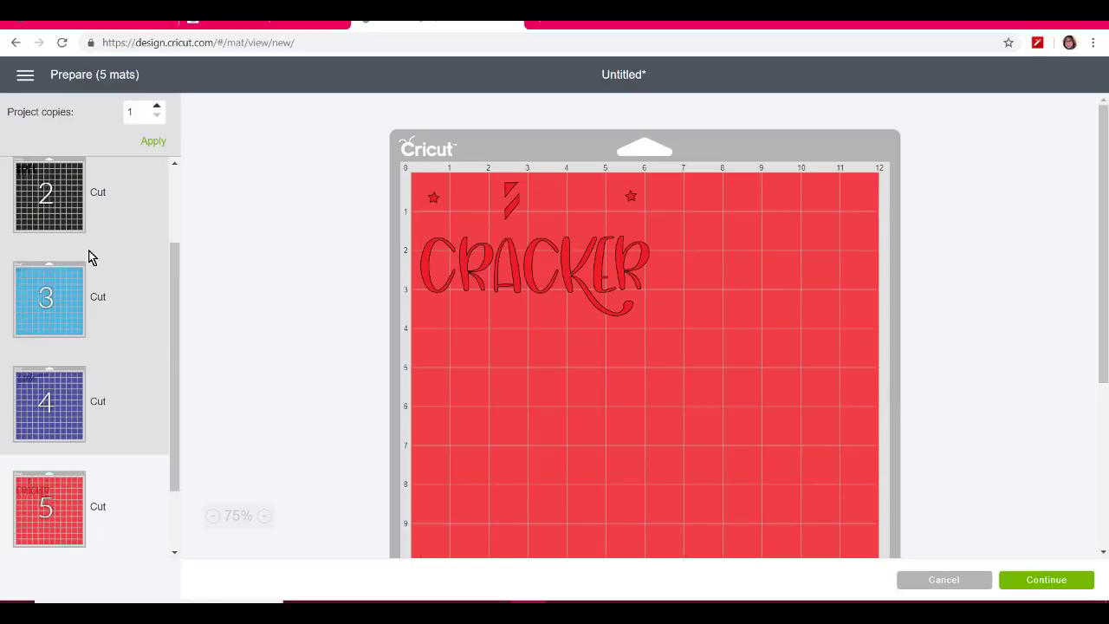
left_click(56, 209)
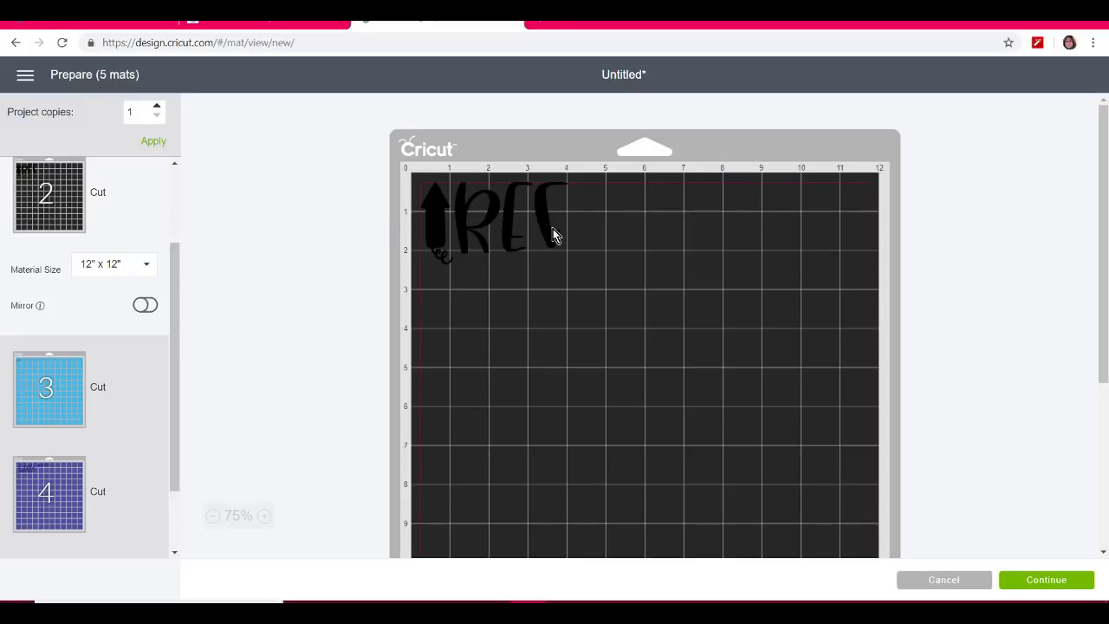
left_click(960, 582)
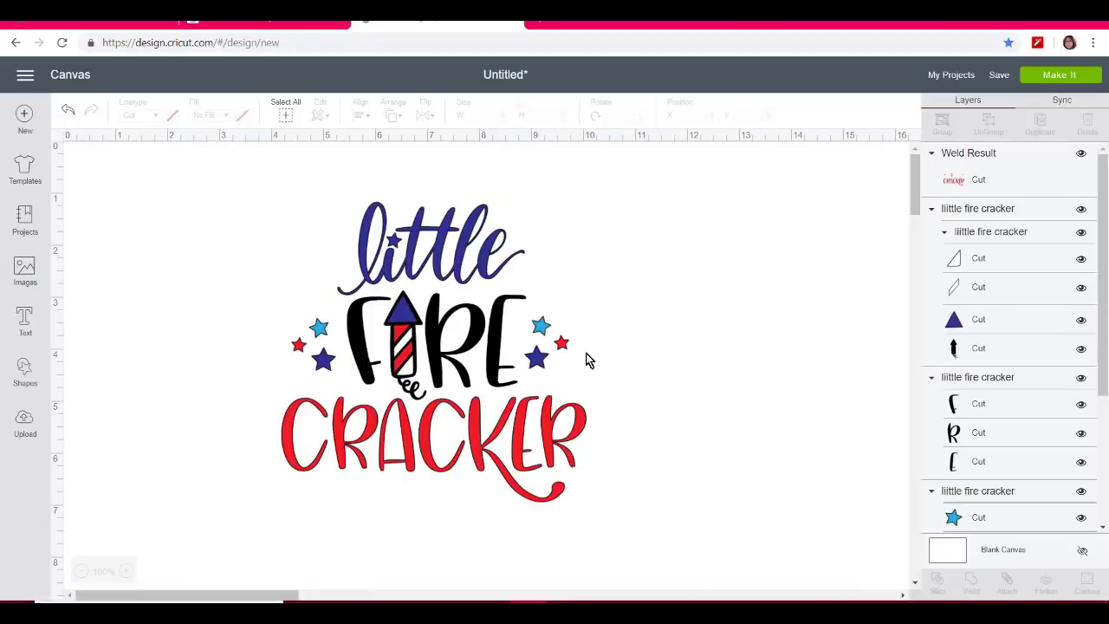
Weld the black F, R and E letters with the black firecracker shape, and move the welded piece to about X 9.87, Y 1.72.
left_click(500, 331)
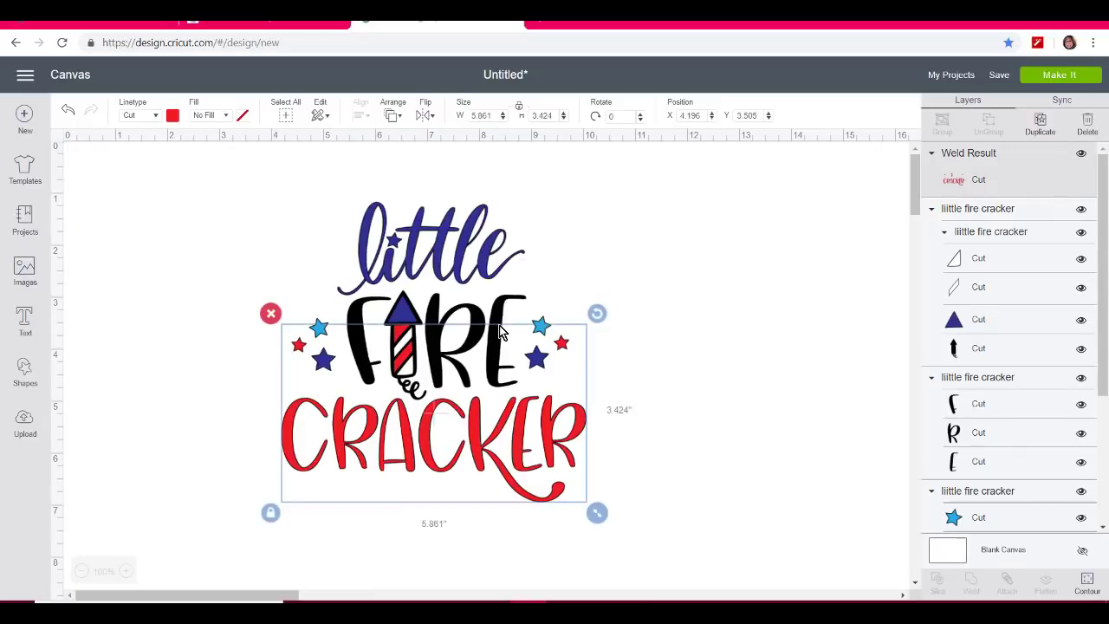
left_click(573, 268)
left_click(505, 308)
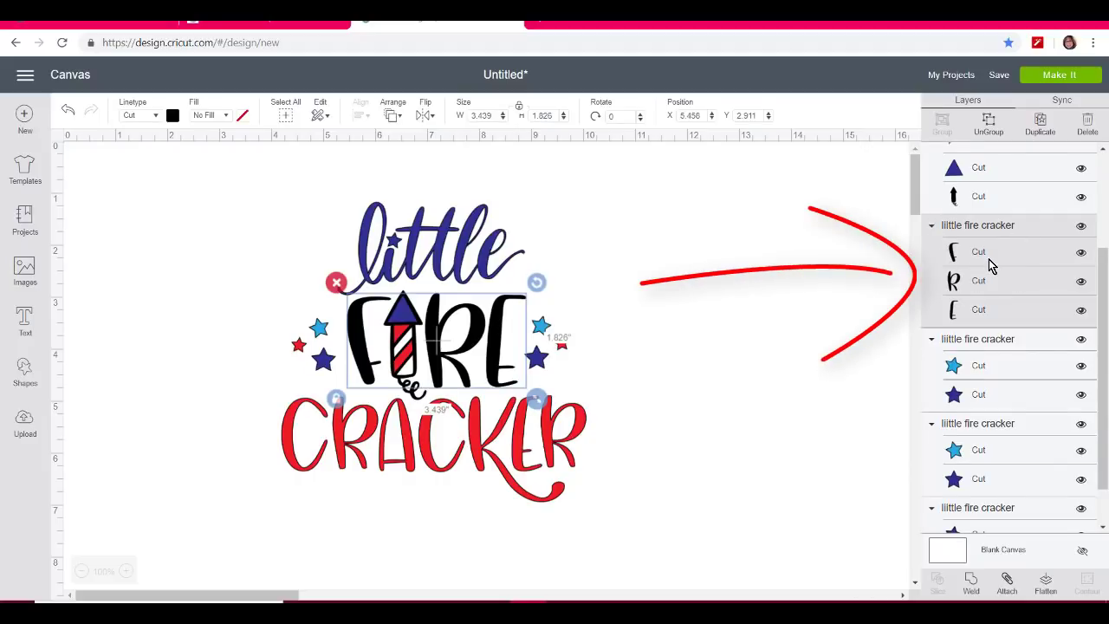
left_click(979, 205)
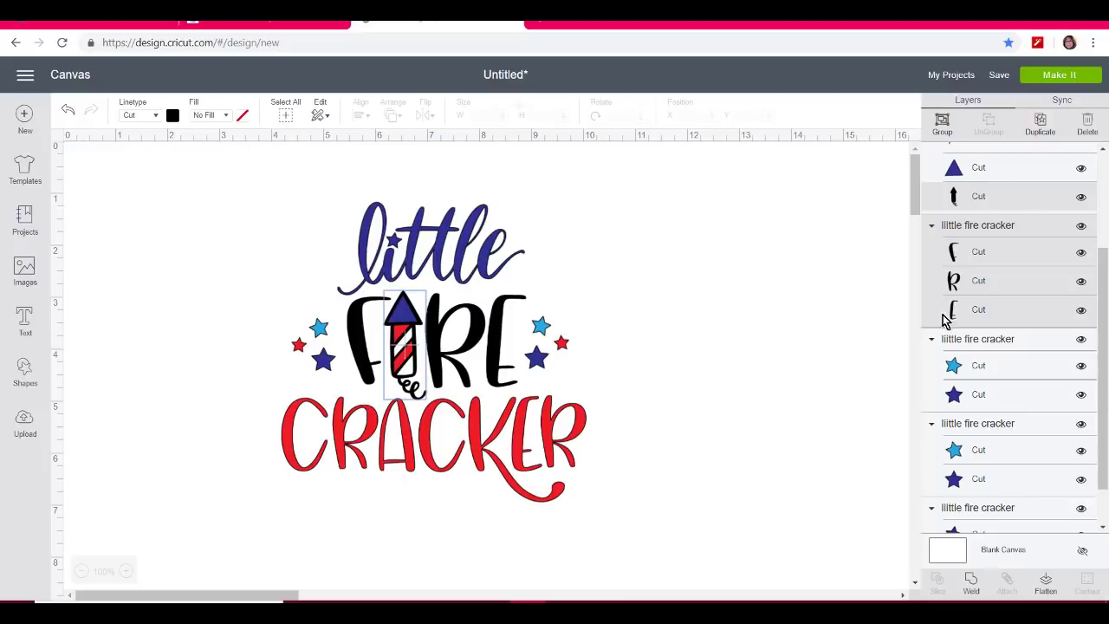
left_click_drag(1102, 349, 1107, 398)
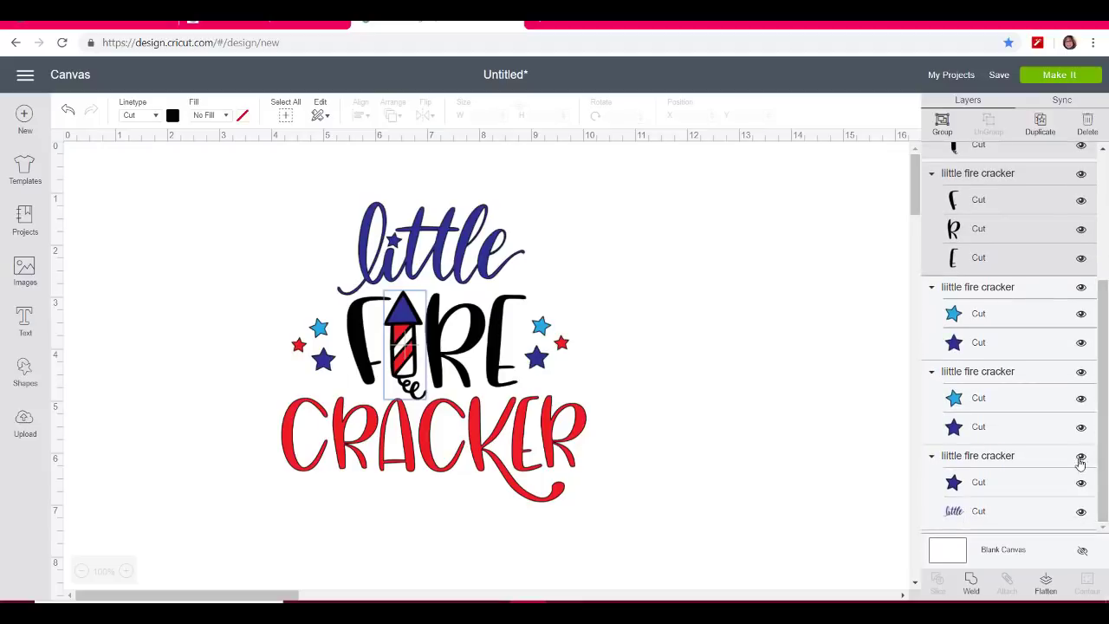
left_click(970, 586)
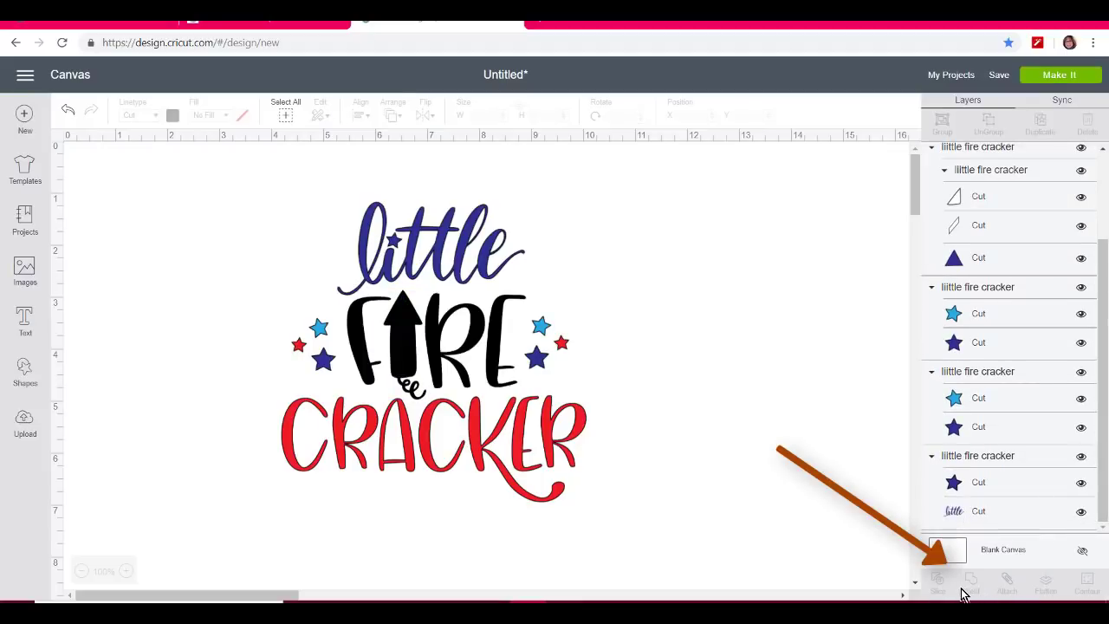
left_click_drag(437, 327, 667, 274)
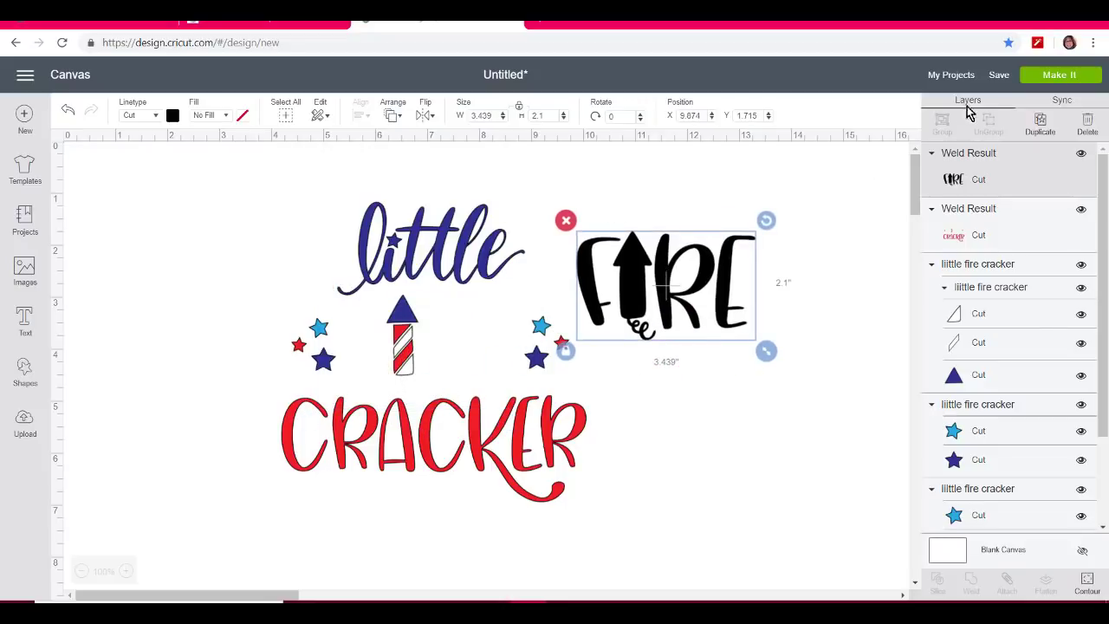
Preview the cutting mats, examine the piece arrangement on the black, light blue, dark blue and red mats, and return to the canvas.
left_click(1039, 80)
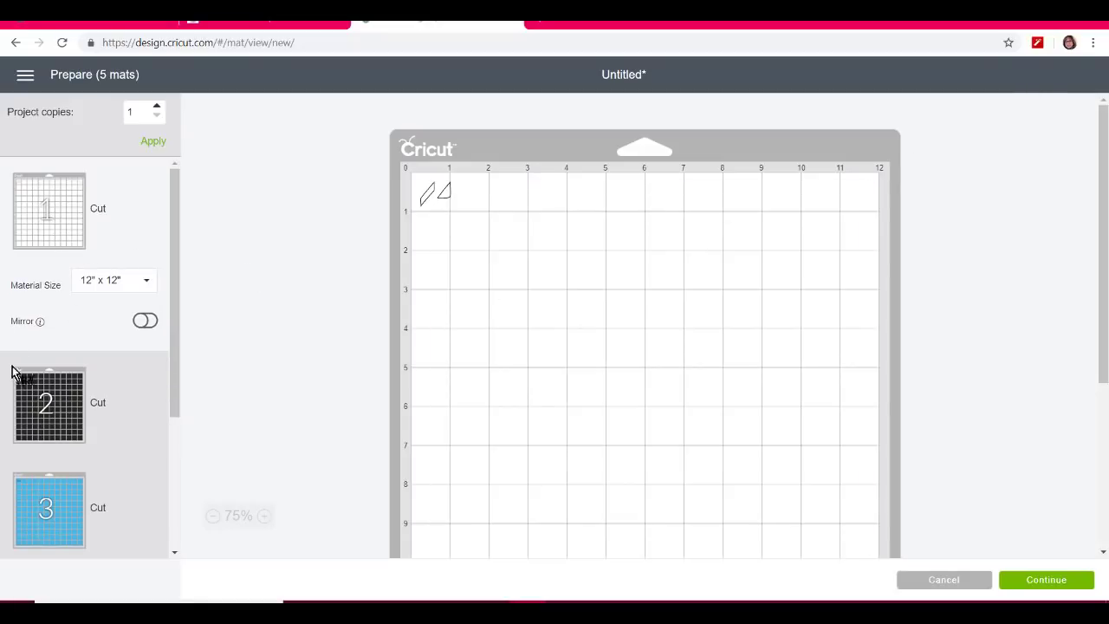
left_click(41, 402)
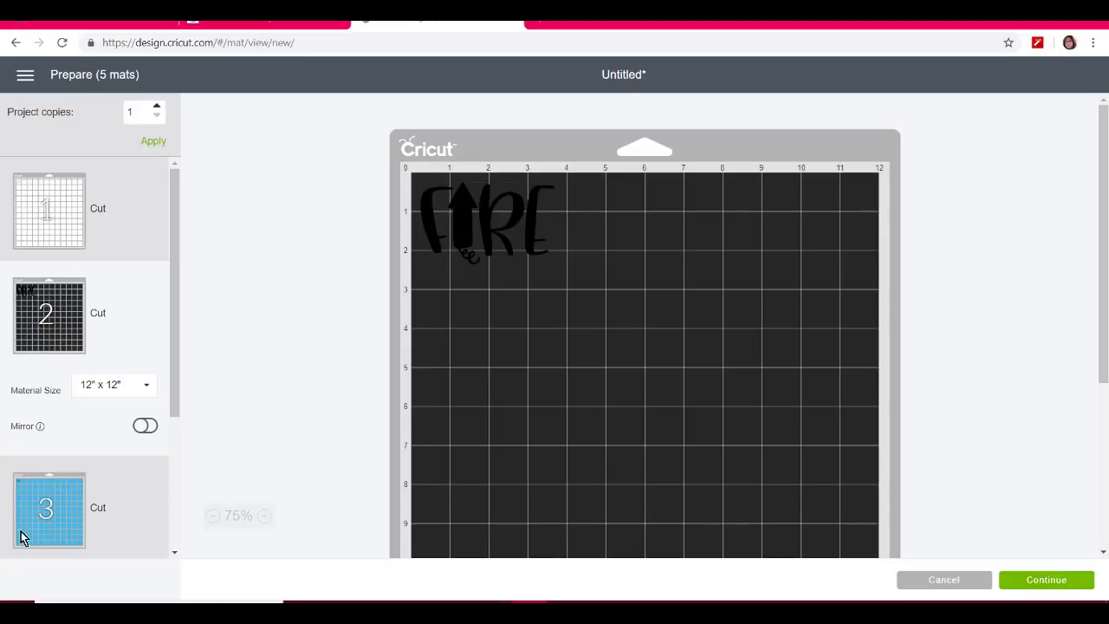
left_click(55, 525)
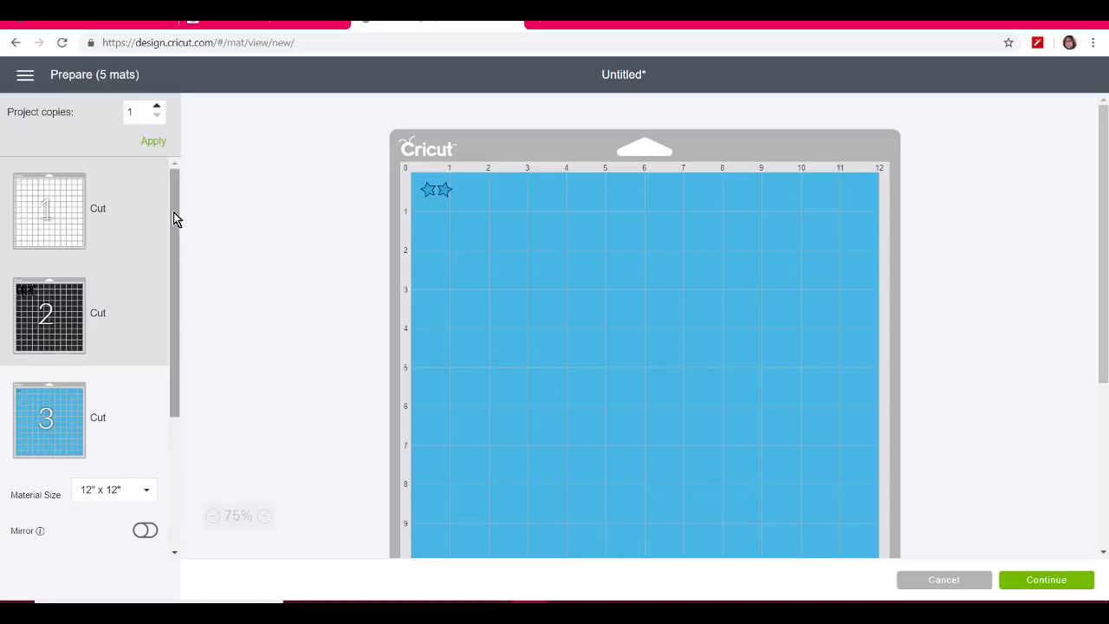
scroll(173, 218, "down", 3)
left_click(52, 415)
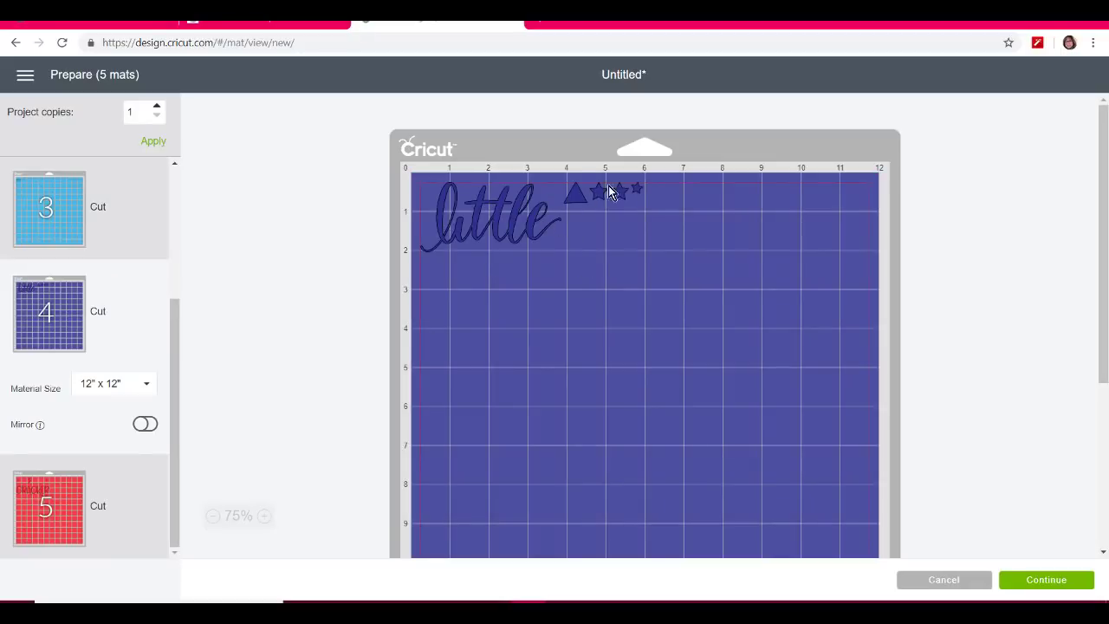
left_click(38, 504)
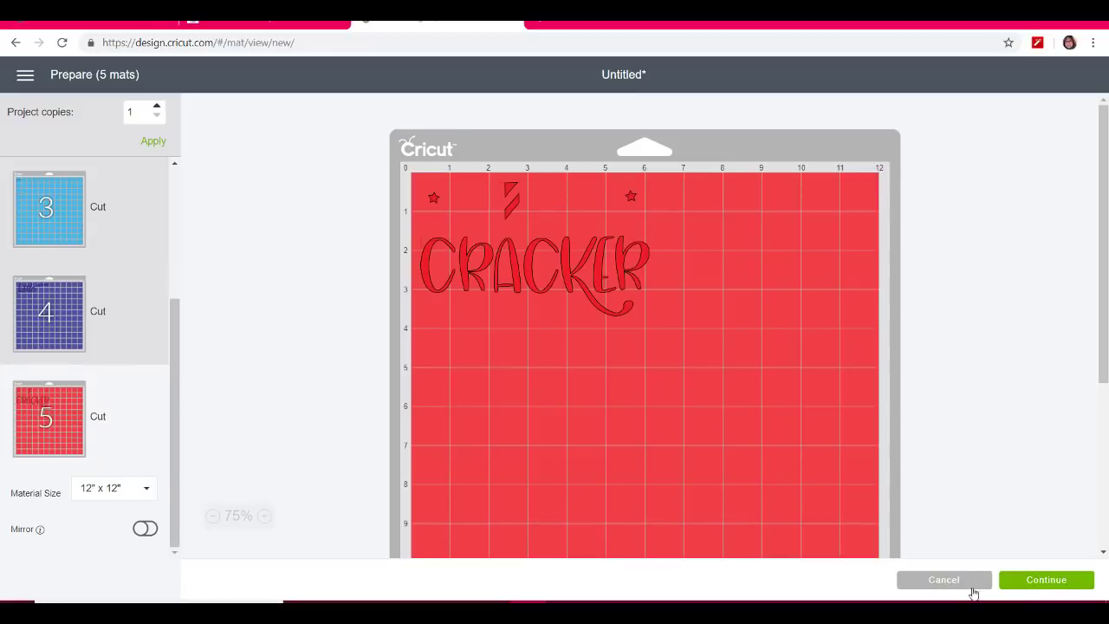
key("alt+Left")
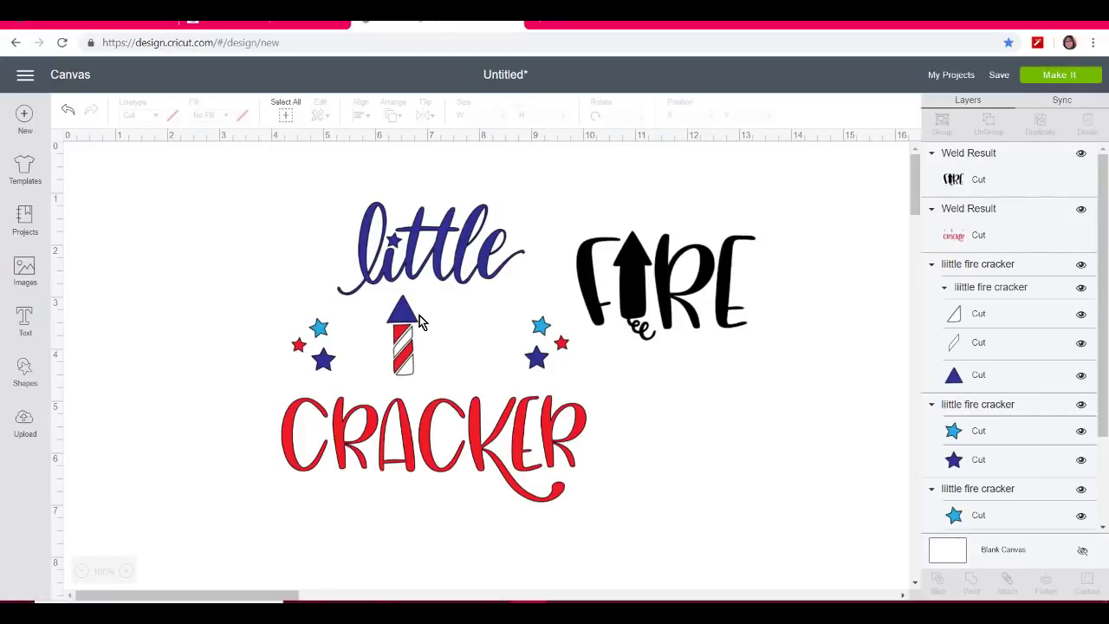
left_click(371, 245)
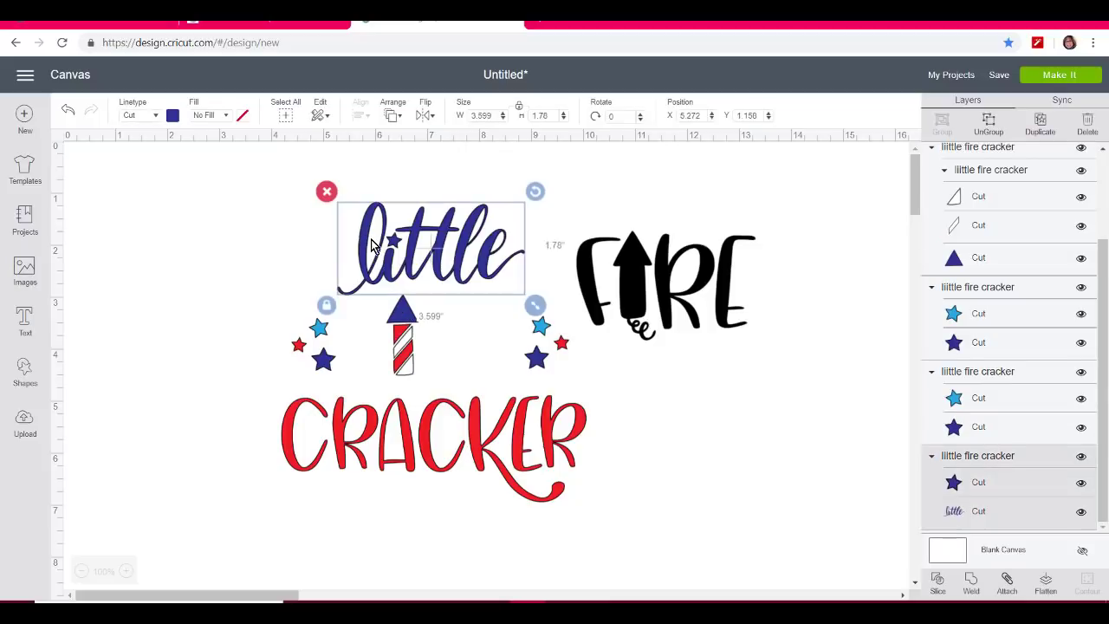
left_click(407, 310)
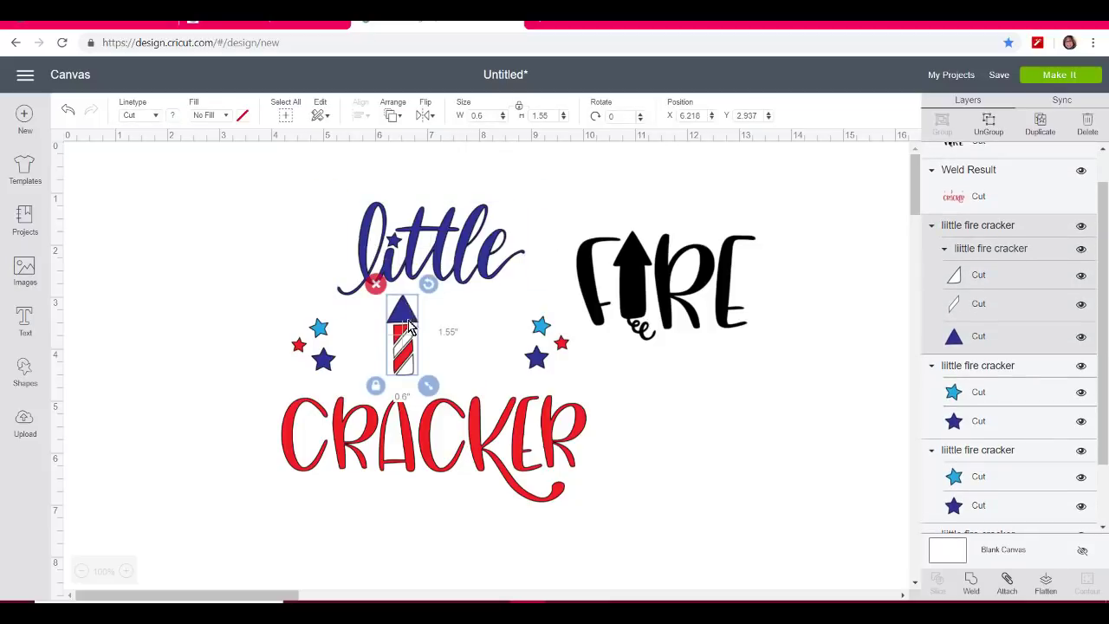
left_click(722, 466)
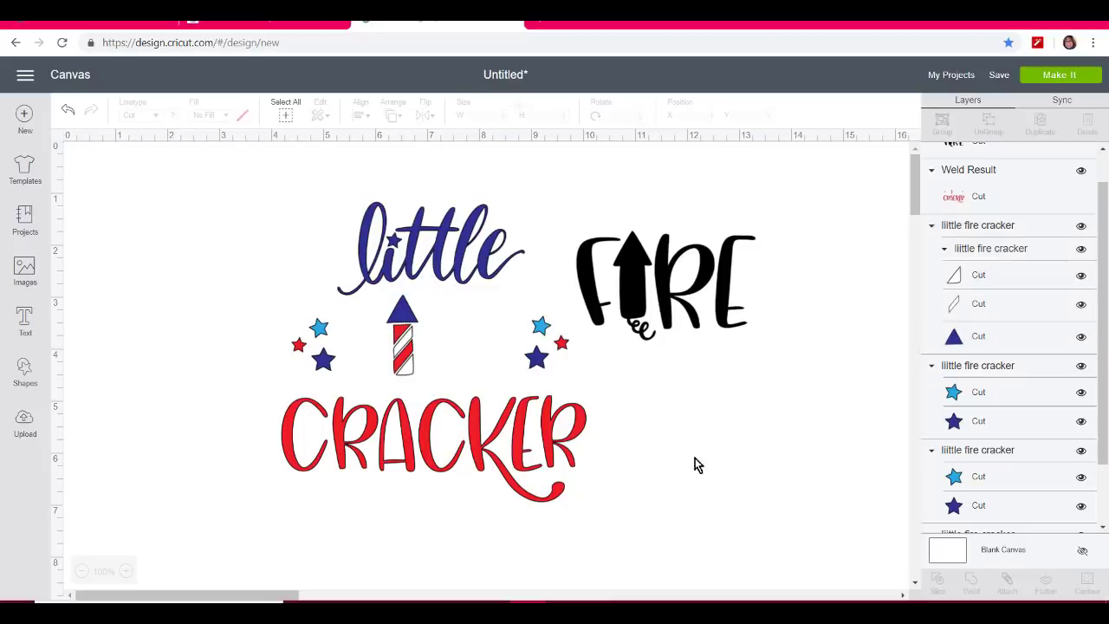
left_click(407, 340)
left_click(772, 451)
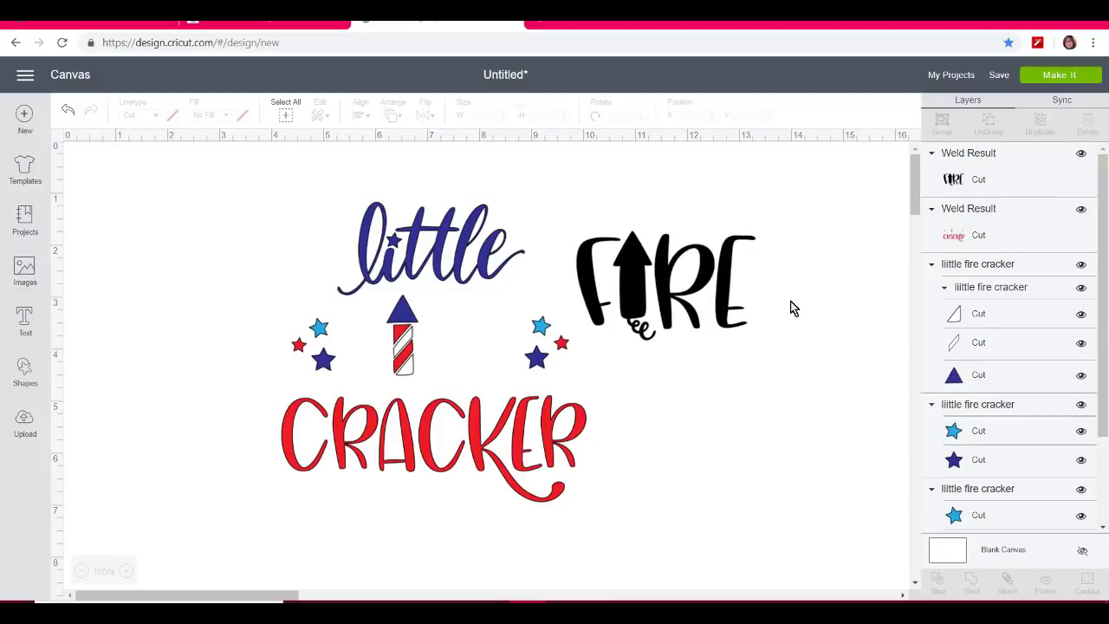
Try to weld the dark blue triangle, stars and "little" lettering together with the lower white firecracker piece, and shift the welded result slightly.
left_click(1002, 387)
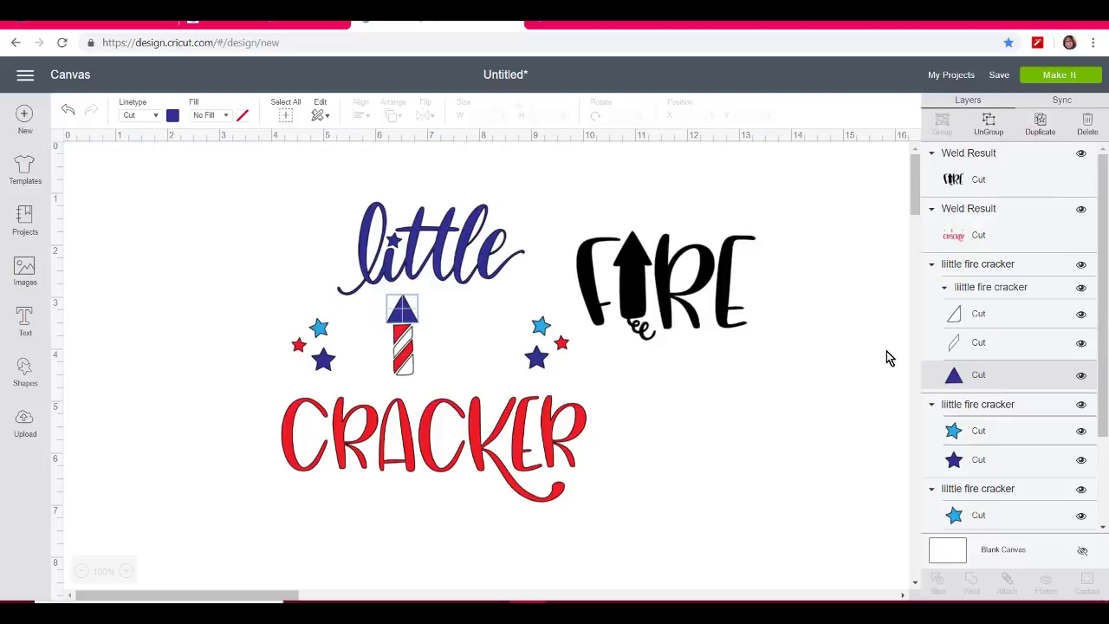
left_click(472, 246, "shift")
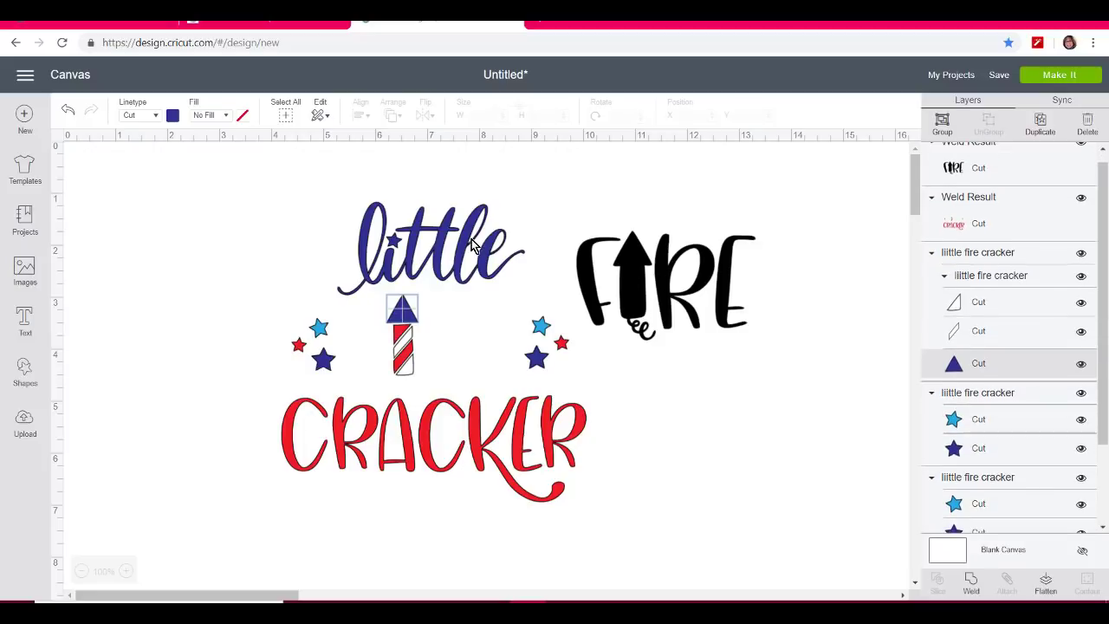
left_click(1096, 300, "shift")
left_click_drag(1102, 322, 1106, 465)
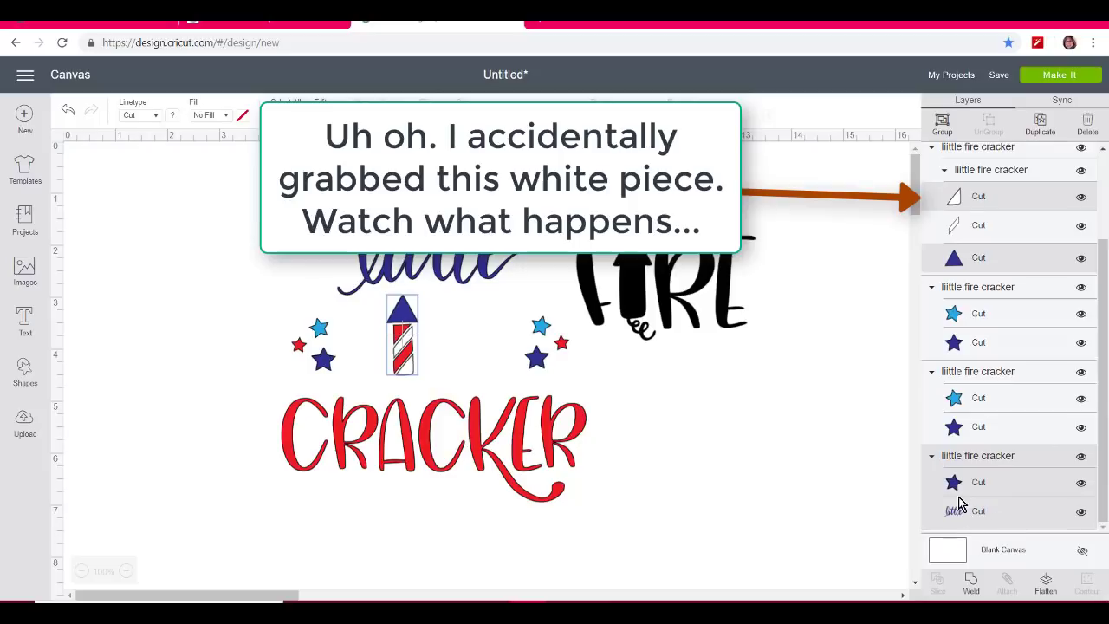
left_click(988, 432, "shift")
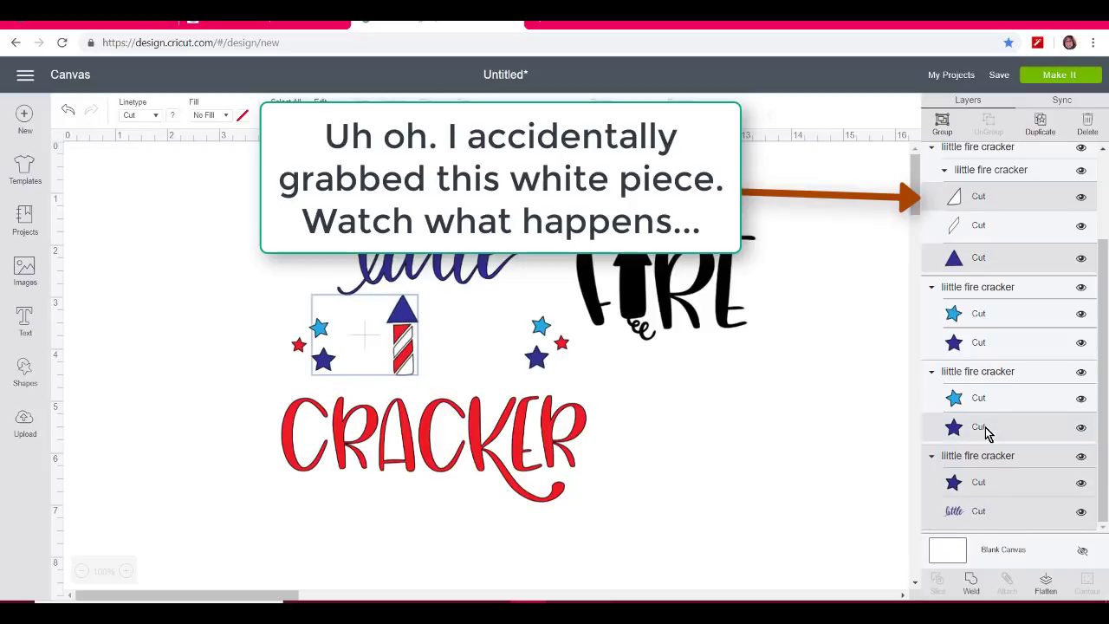
left_click(971, 345, "shift")
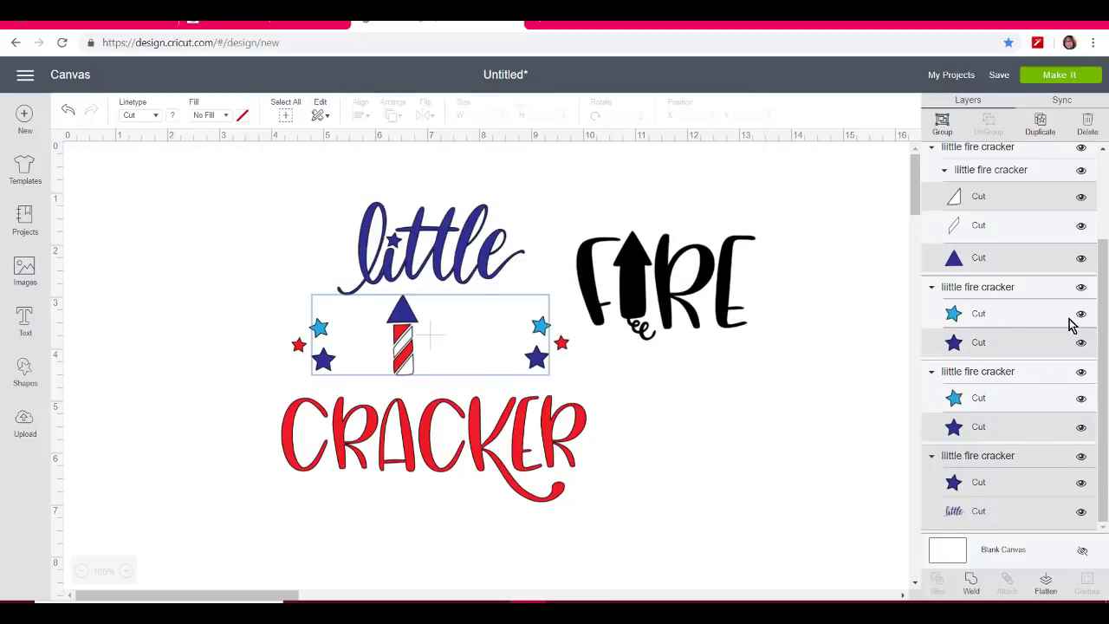
left_click_drag(1105, 362, 1108, 241)
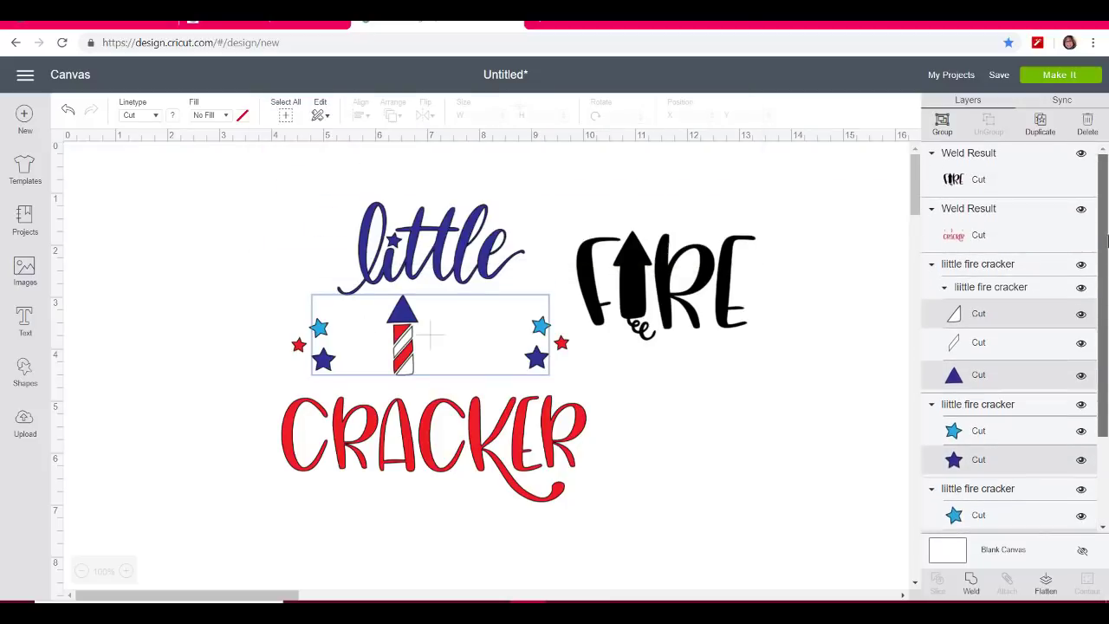
scroll(1107, 241, "down", 2)
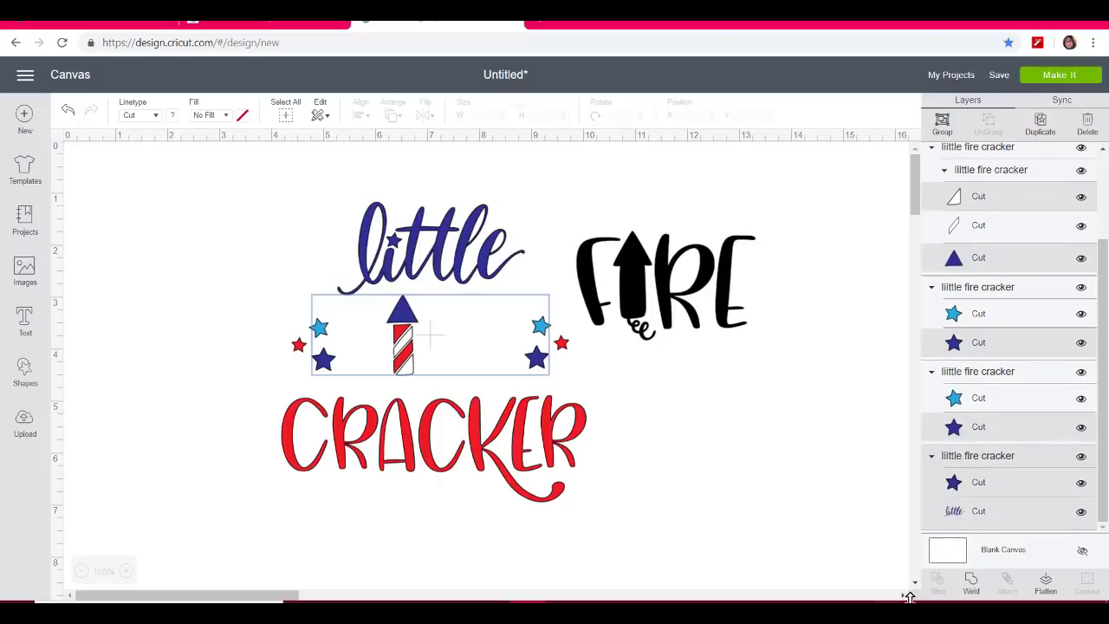
left_click(964, 586)
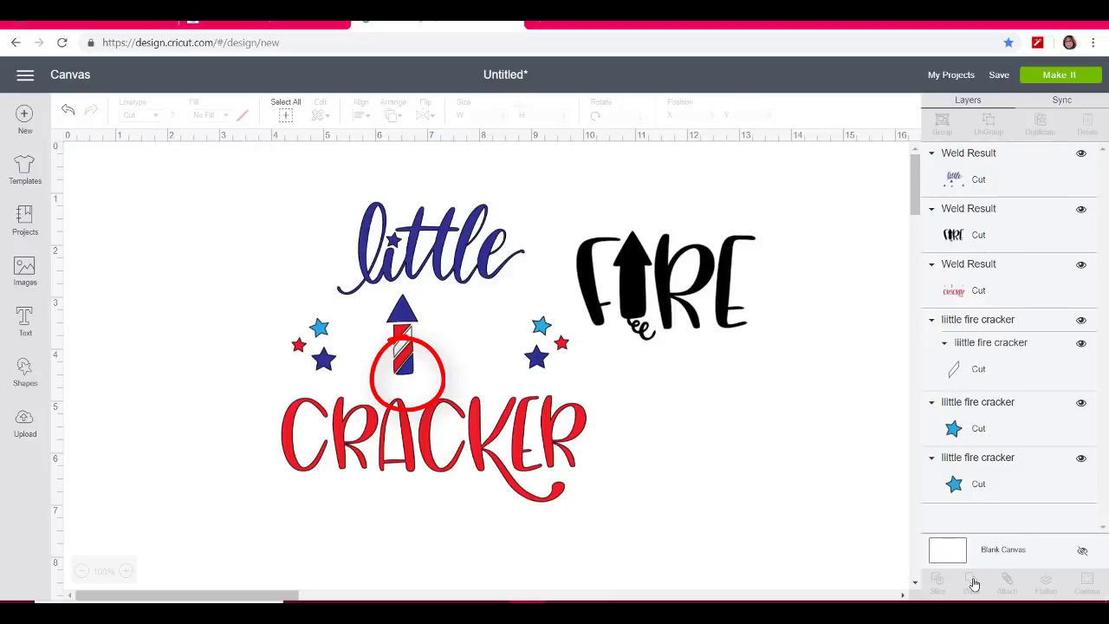
mouse_move(546, 360)
left_mouse_down()
mouse_move(703, 407)
mouse_move(534, 370)
left_mouse_up()
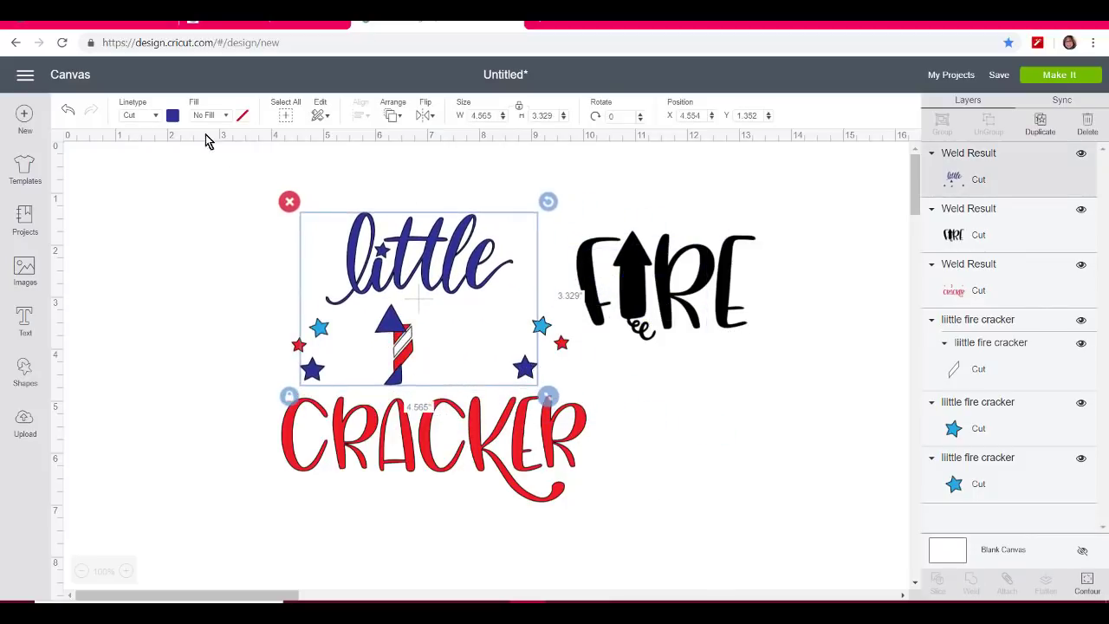
Undo the move and the weld of the dark blue pieces with the white firecracker piece.
left_click(69, 111)
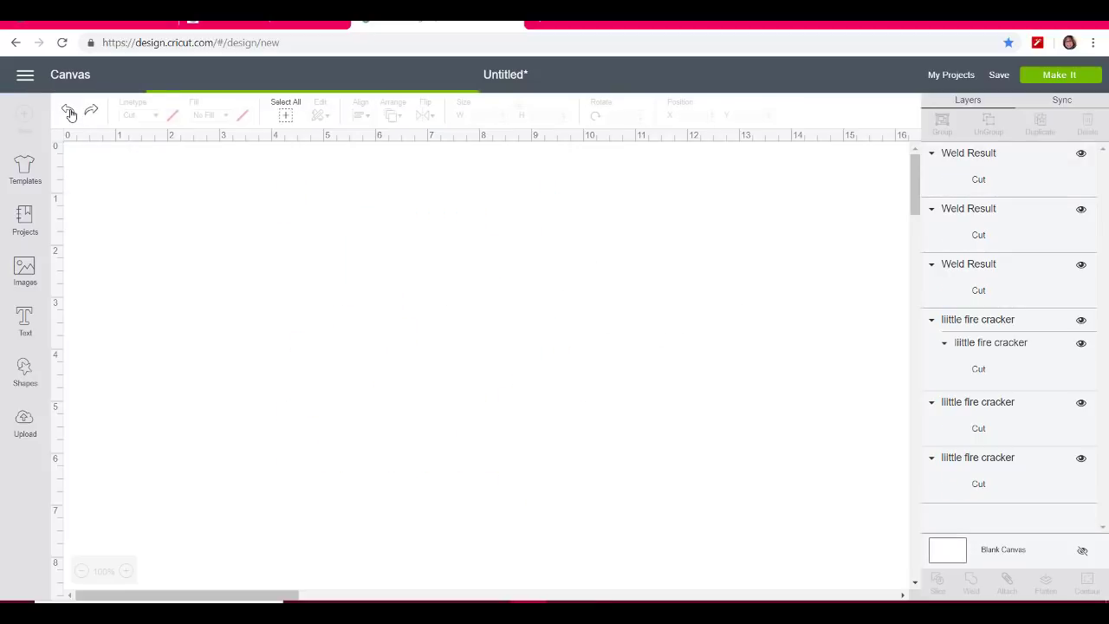
left_click(69, 111)
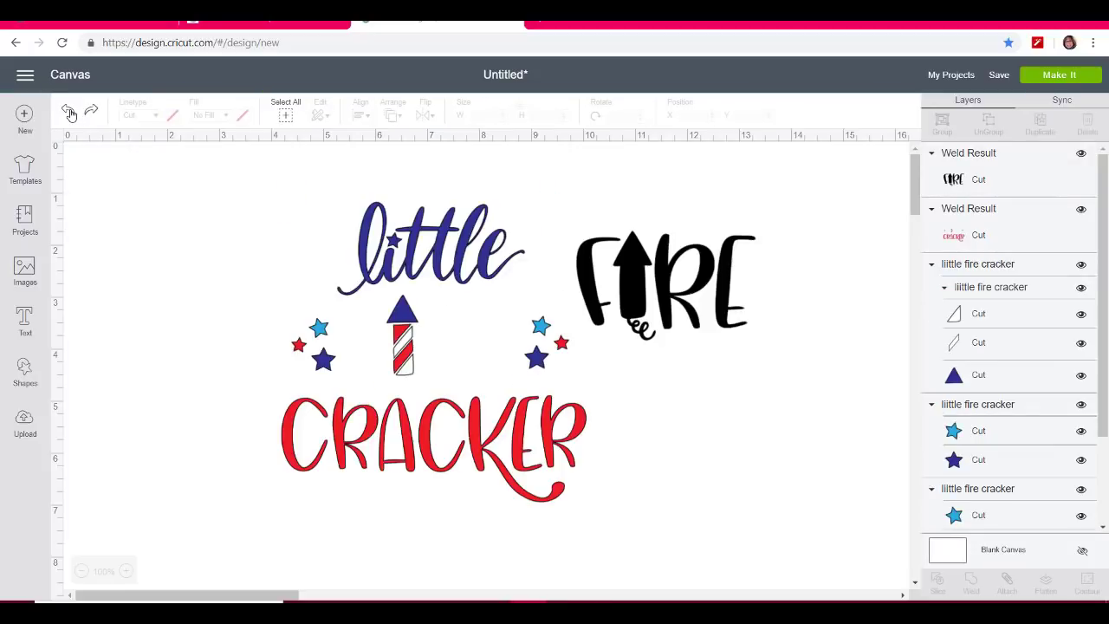
left_click(70, 111)
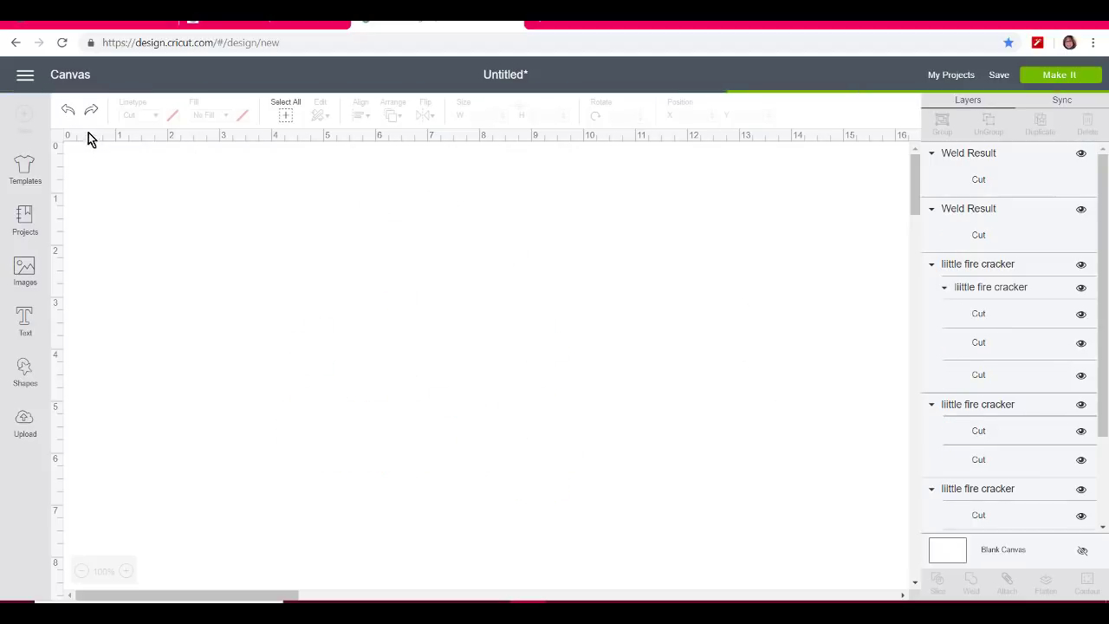
left_click(92, 111)
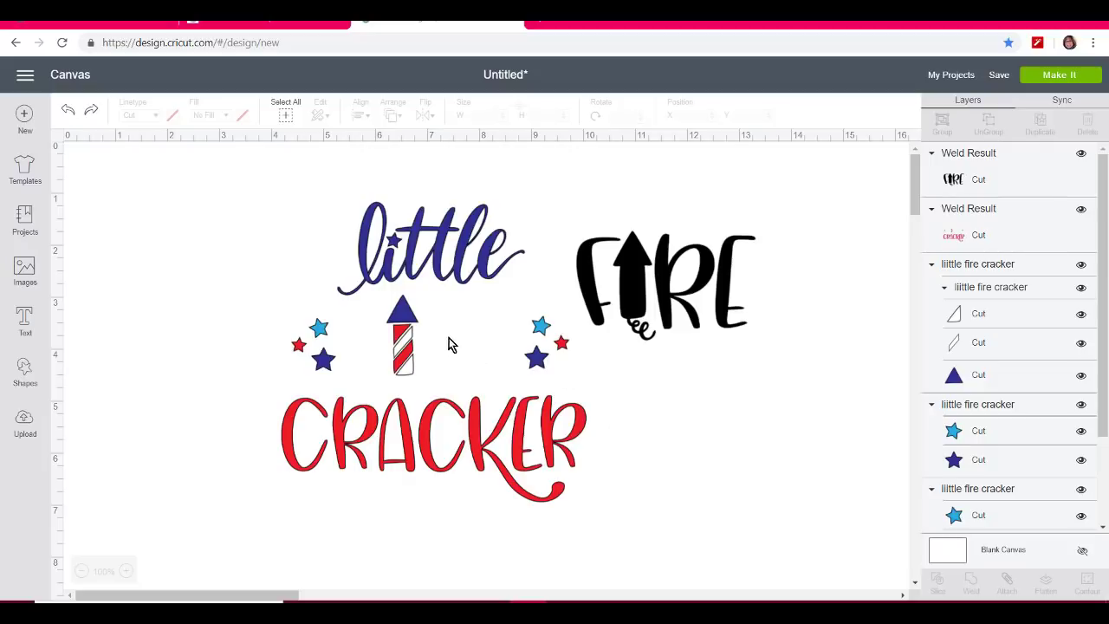
Move the firecracker's blue triangle and white stripe pieces together to about X 3.22, Y 1.19, and clear the selection.
left_click_drag(405, 321, 208, 216)
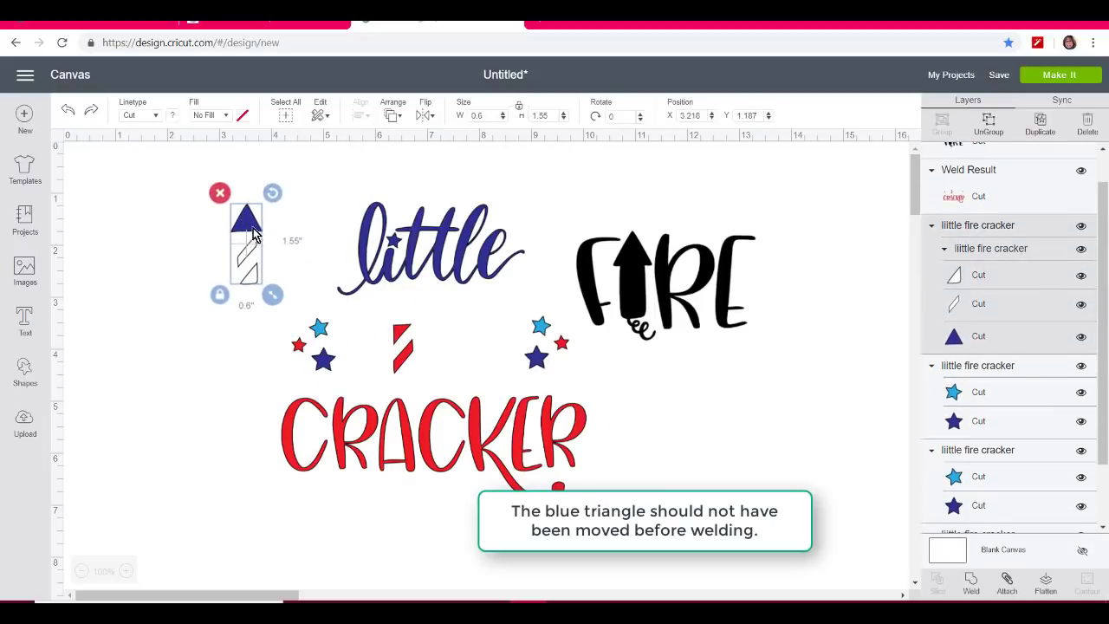
left_click(285, 226)
left_click(252, 222)
left_click(886, 387)
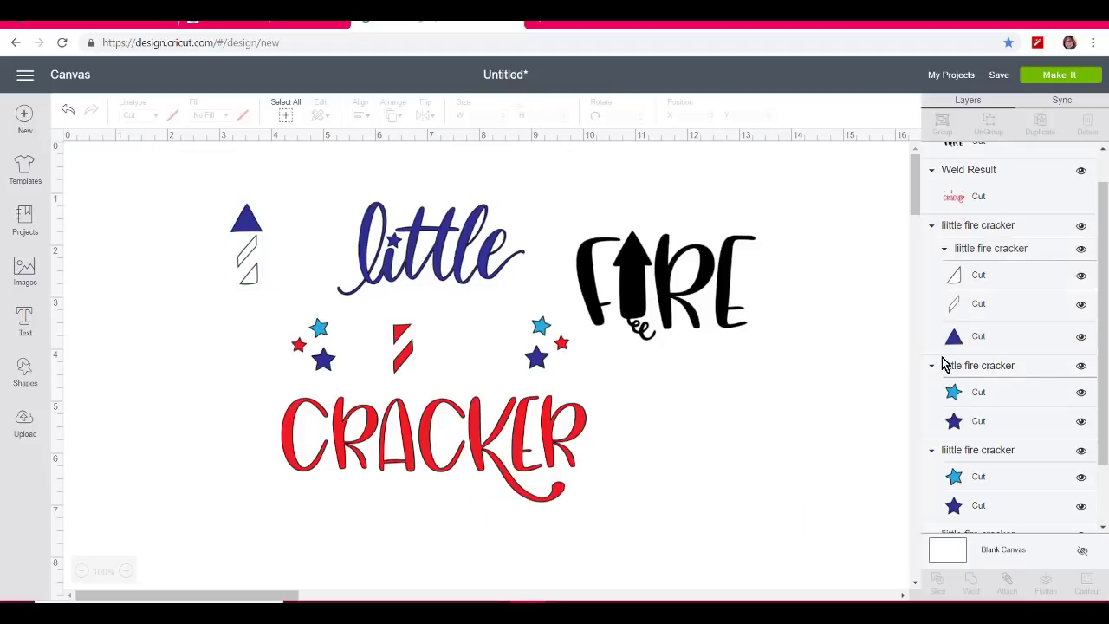
Weld the dark blue triangle, the three dark blue stars and the "little" lettering, and move the result to about X 10.66, Y 0.
left_click(957, 340)
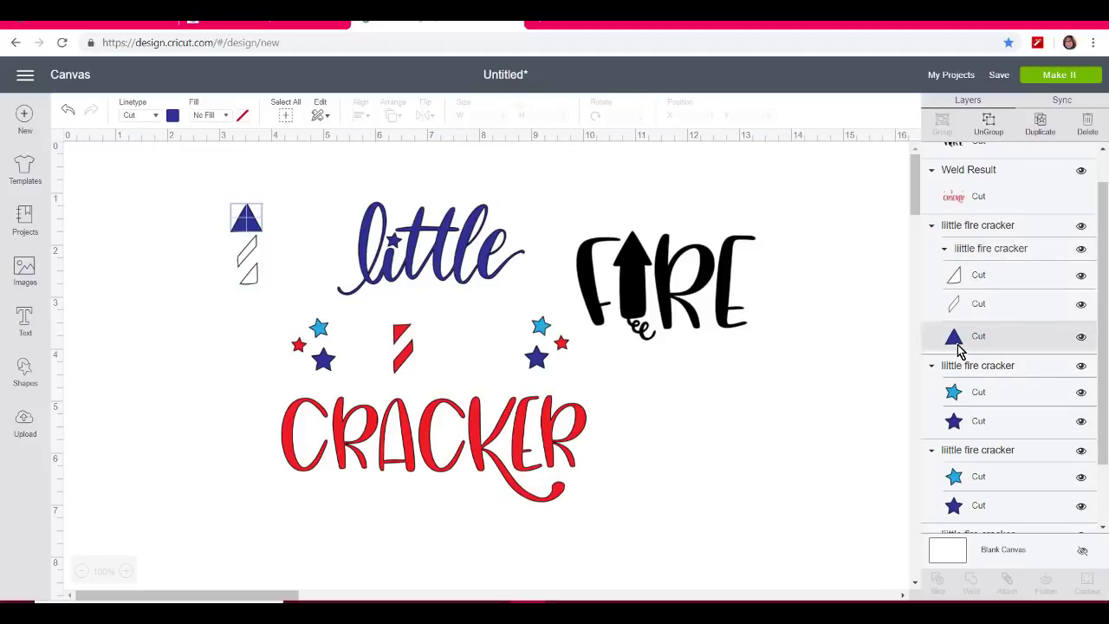
left_click(1003, 432, "shift")
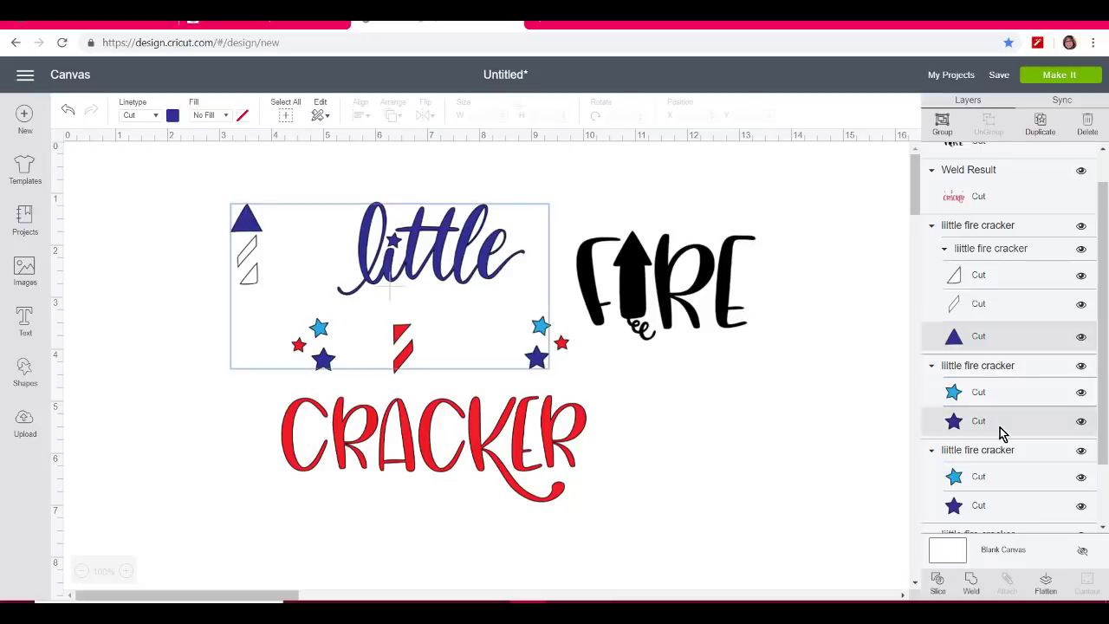
left_click(1001, 515, "shift")
left_click_drag(1107, 333, 1065, 495)
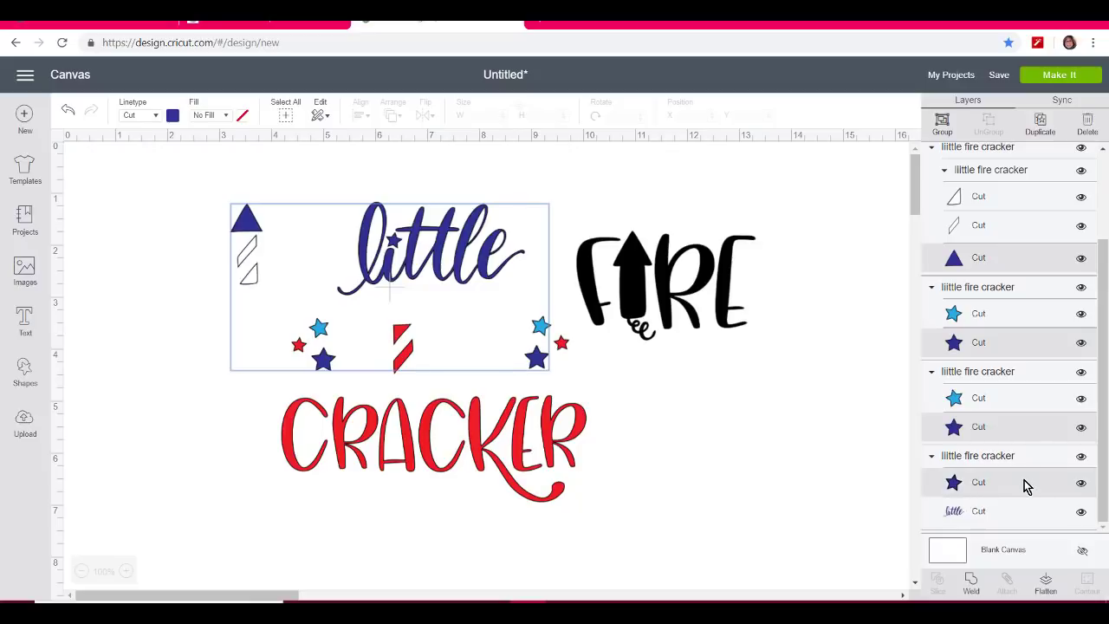
left_click(984, 517, "shift")
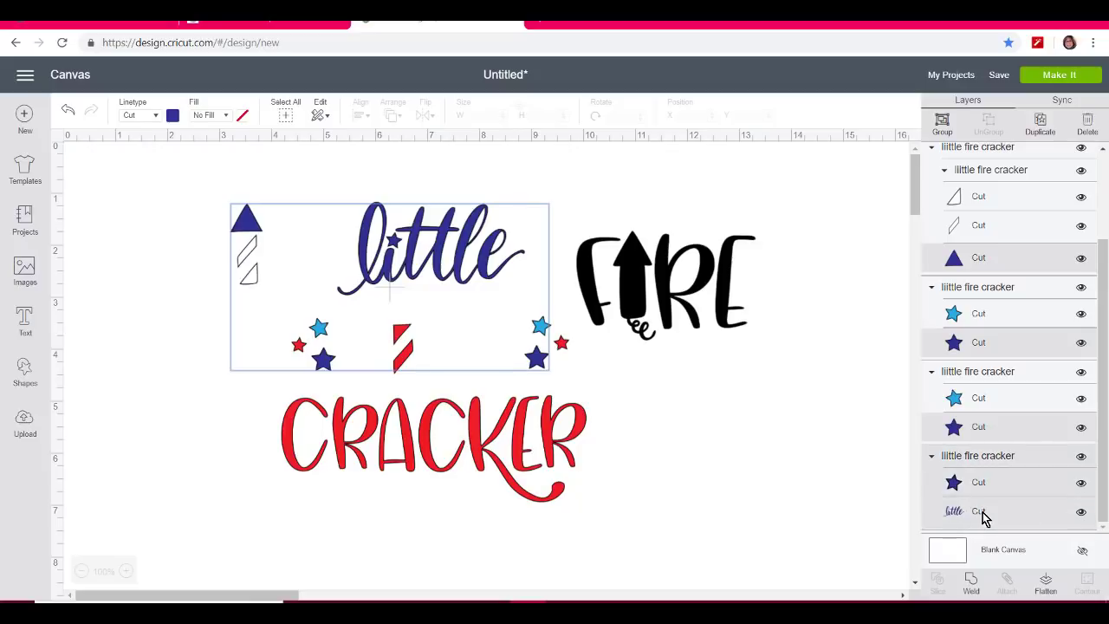
left_click(972, 583)
left_click_drag(438, 266, 825, 190)
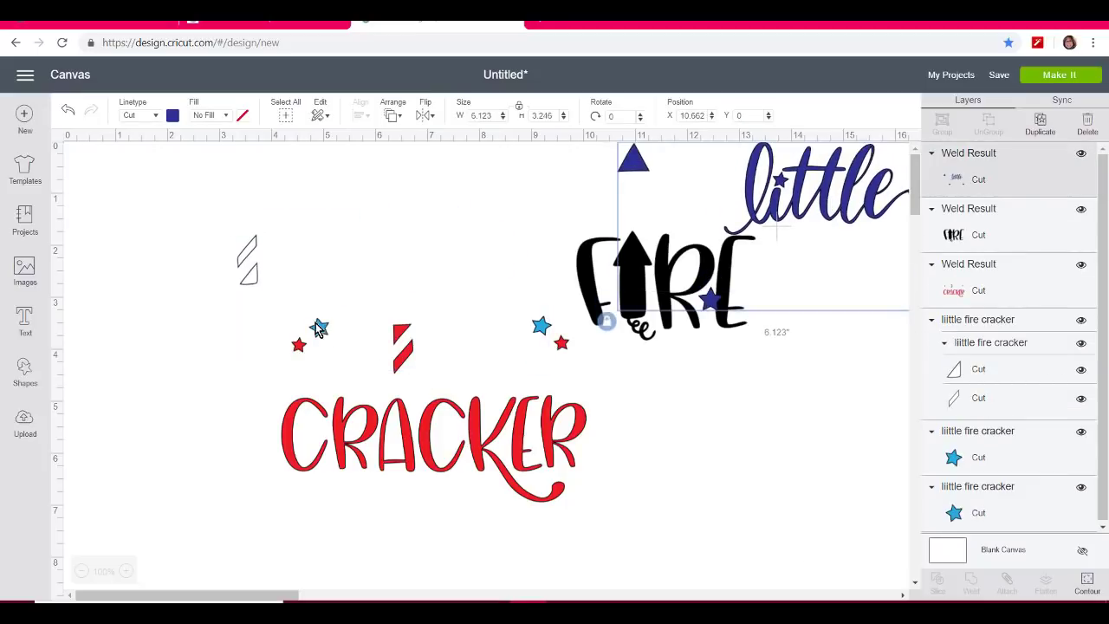
Attach the two white stripe pieces and spread the colour layers apart, with the red welded layer at about X 6.17, Y 5.45.
left_click(246, 256)
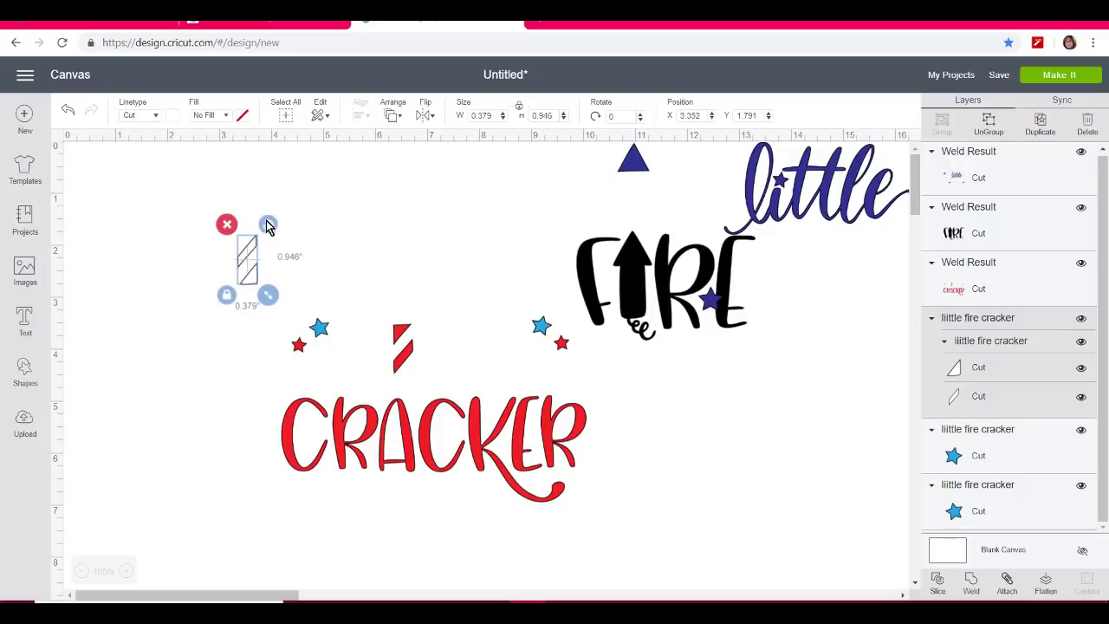
left_click(1007, 582)
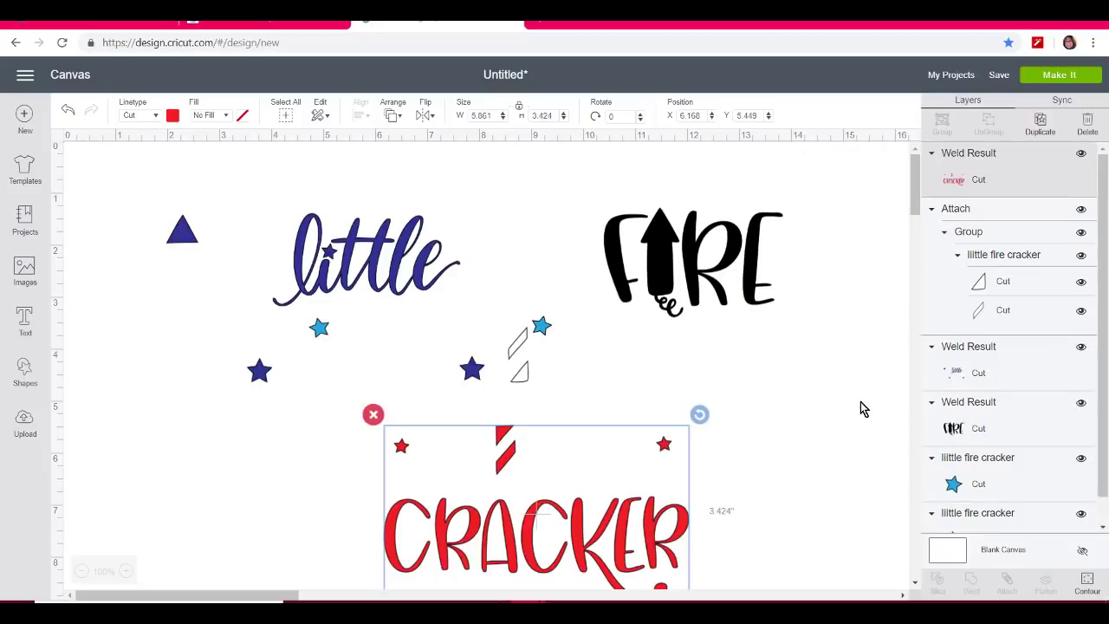
left_click(862, 409)
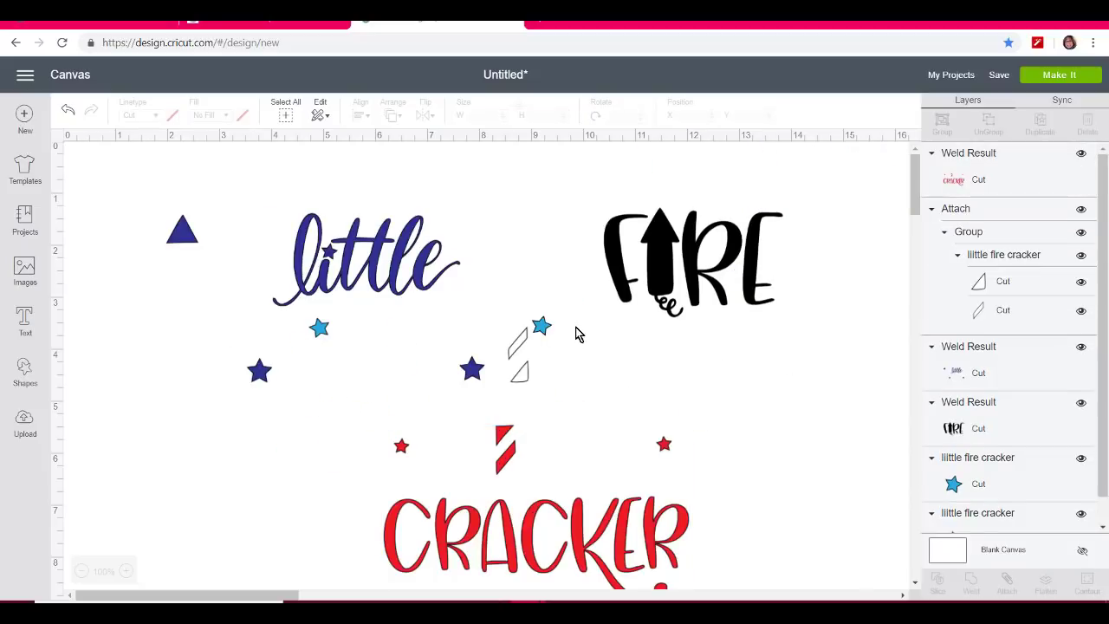
left_click(542, 327)
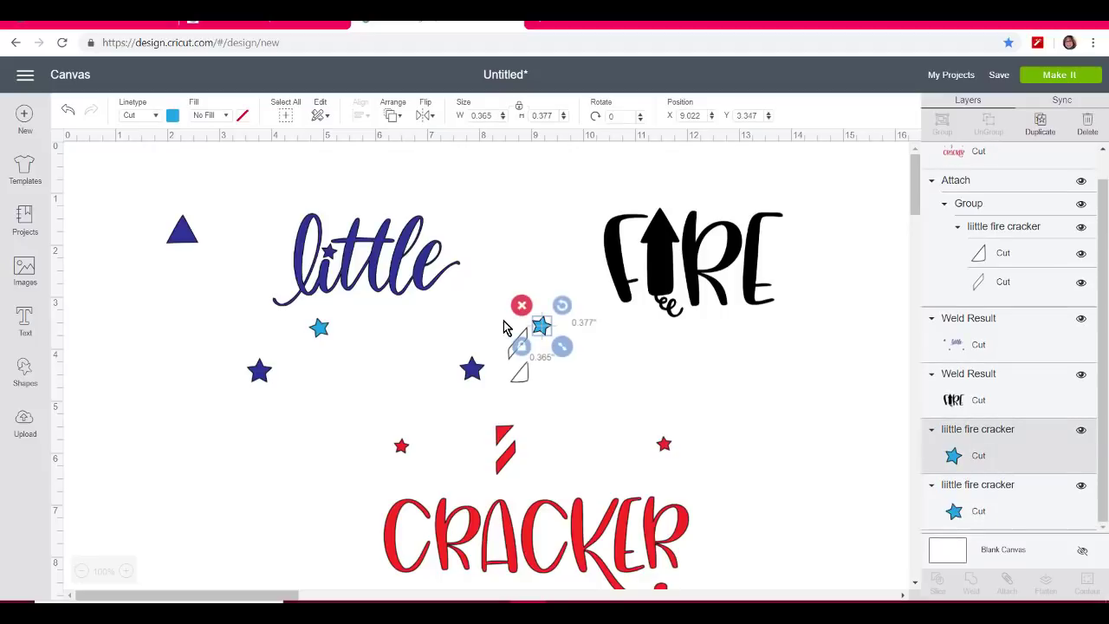
left_click(319, 330, "shift")
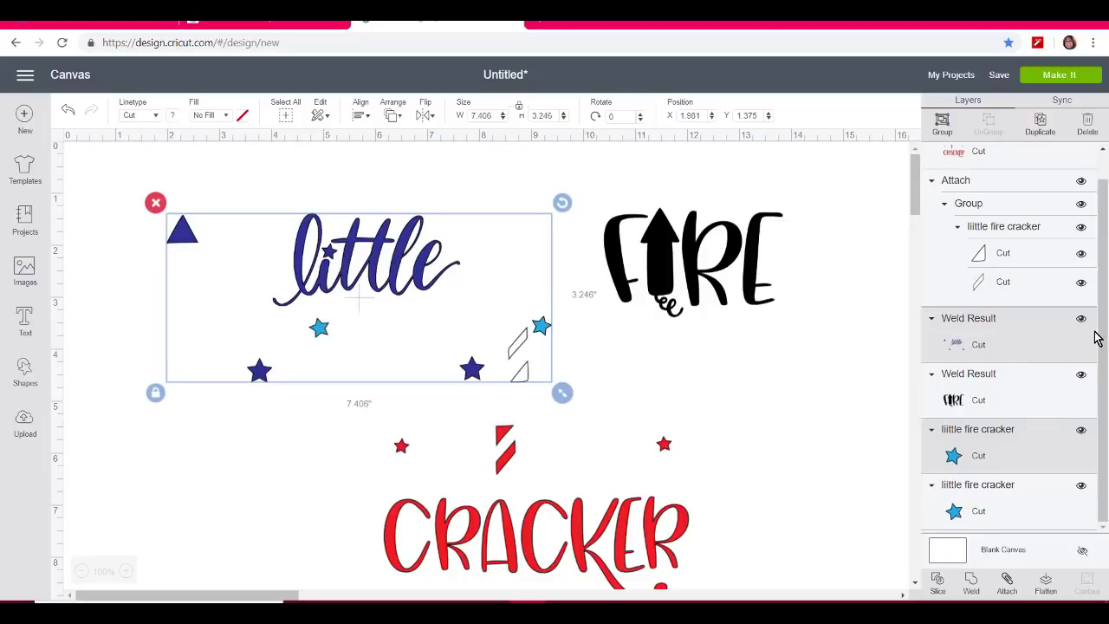
left_click(1006, 356)
left_click(832, 366)
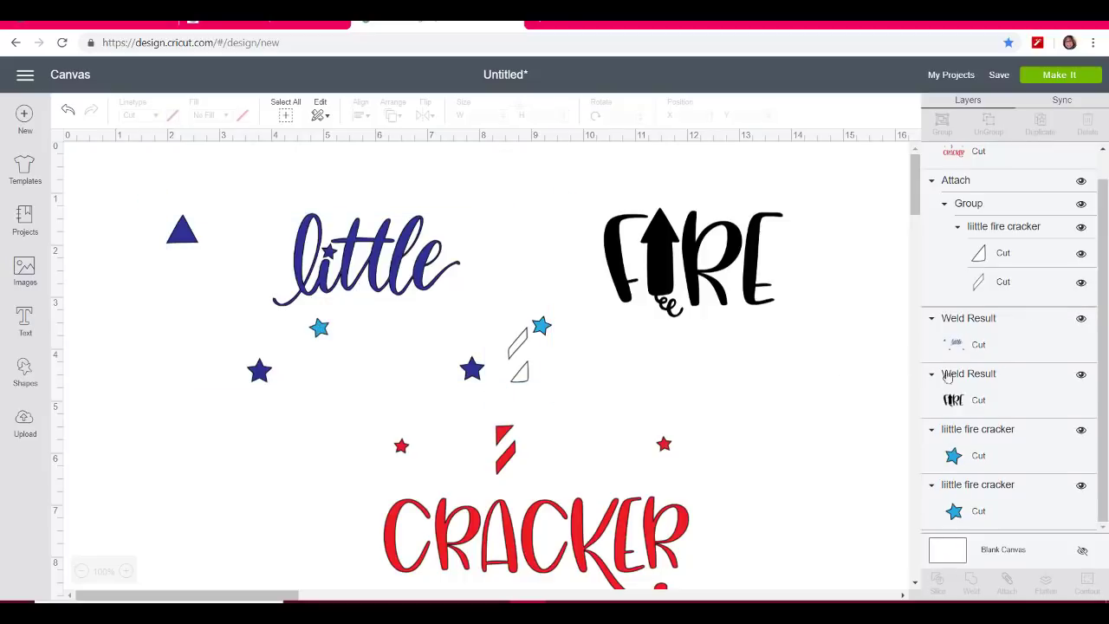
Attach the two light blue stars to each other and clear the selection.
left_click(1000, 450)
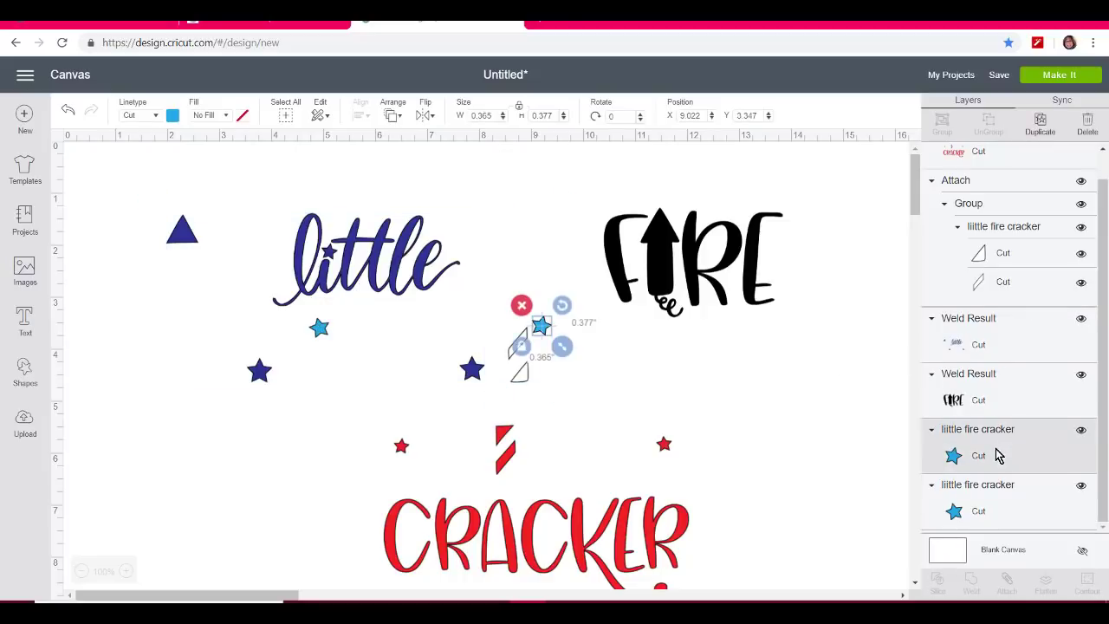
left_click(1016, 511, "shift")
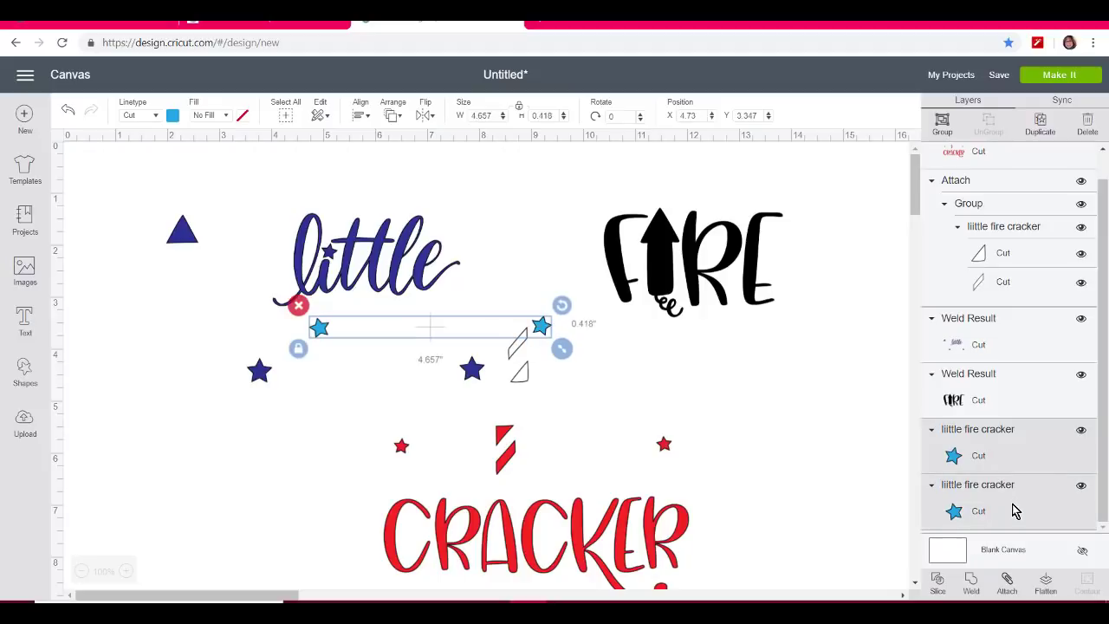
left_click(1007, 582)
left_click(780, 459)
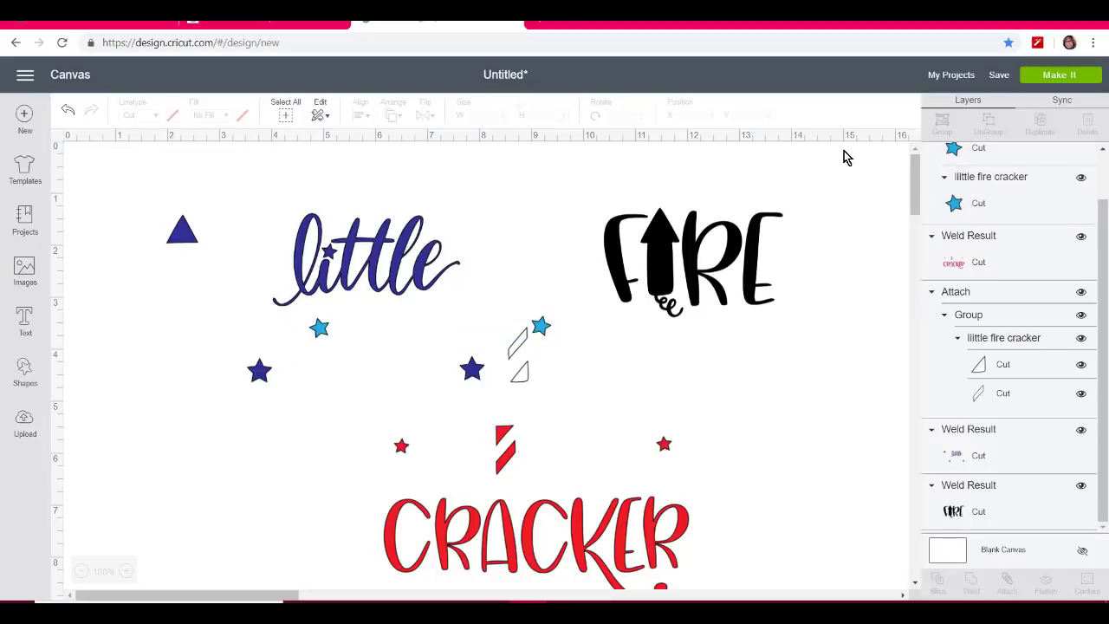
Send the project to mat preparation, review the black, light blue, dark blue and red mats, and continue to the cutting stage.
left_click(1047, 78)
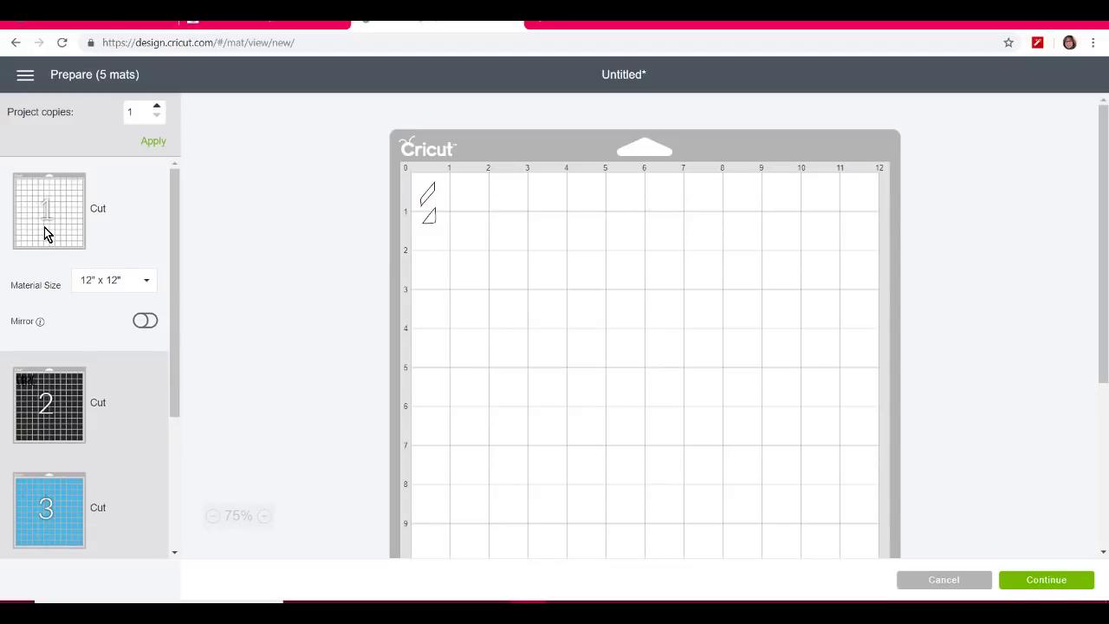
left_click(38, 404)
left_click_drag(172, 206, 166, 348)
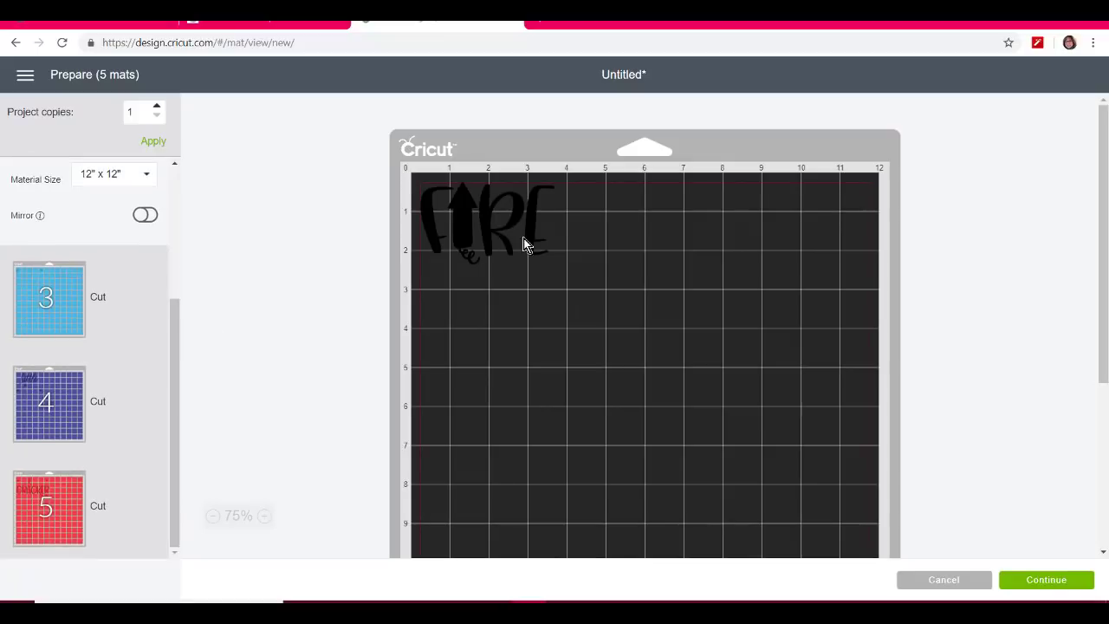
left_click(46, 311)
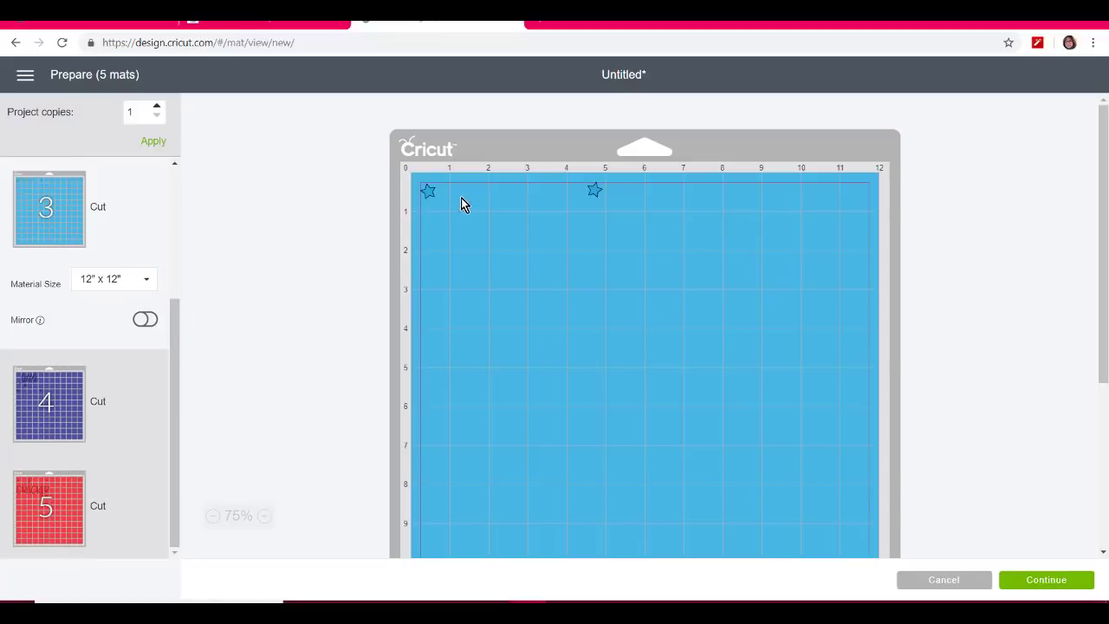
left_click(50, 406)
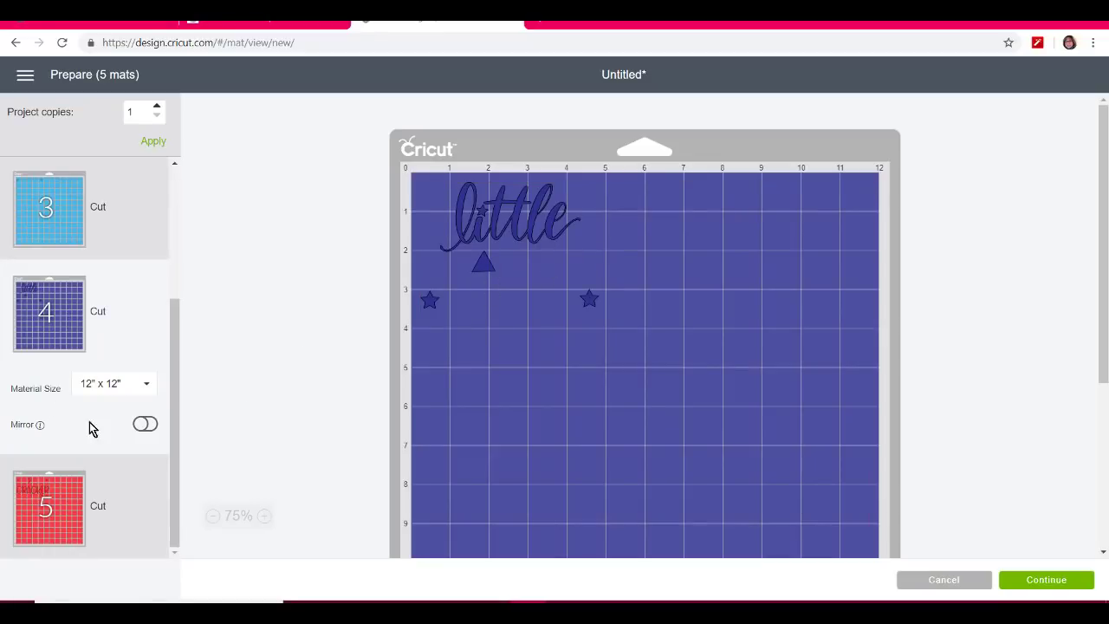
left_click(66, 499)
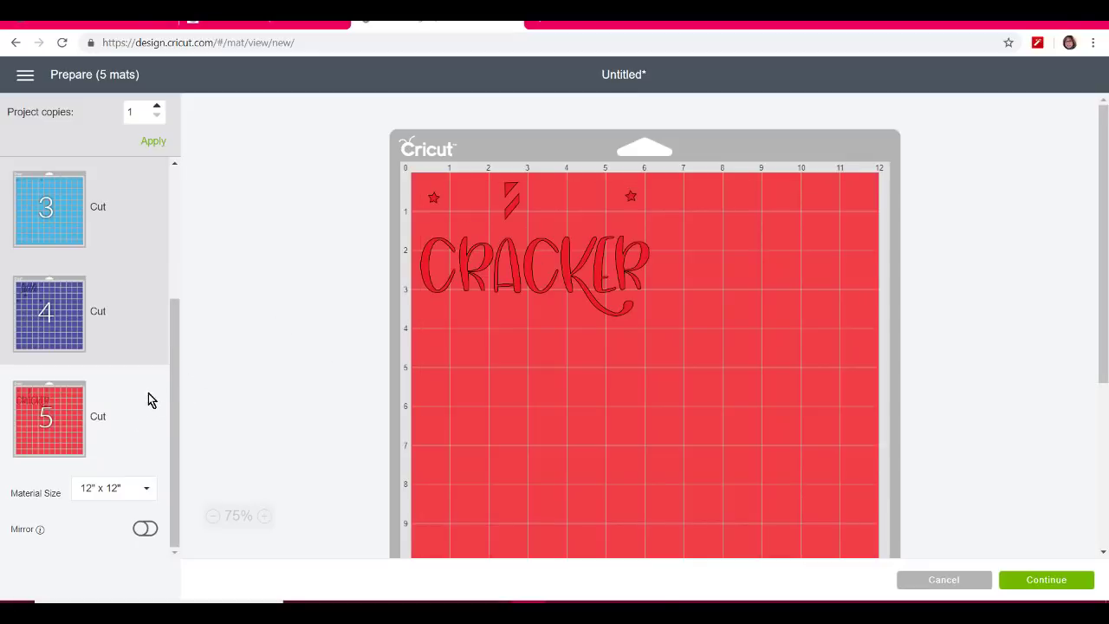
left_click_drag(179, 445, 191, 168)
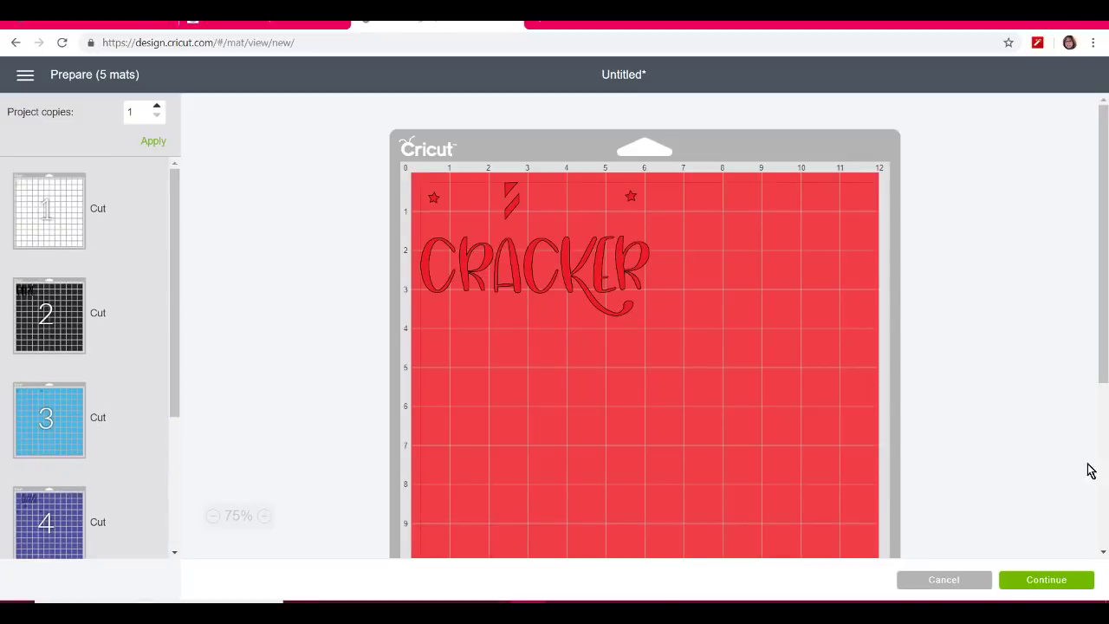
left_click(1044, 581)
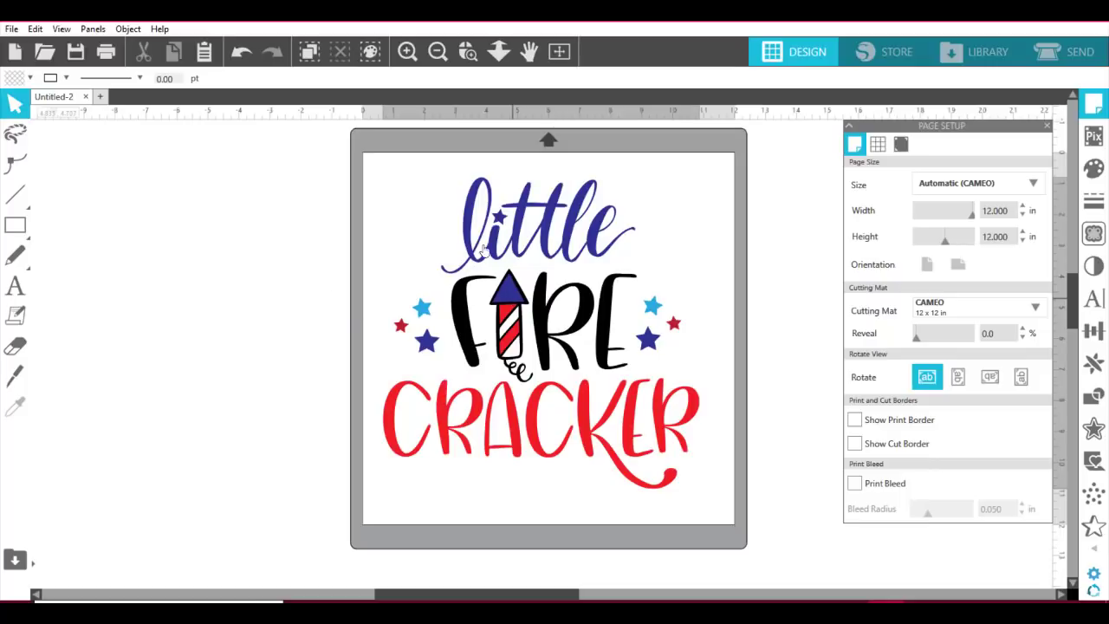
Switch to Silhouette Studio, shift the whole firecracker design partly off the mat's left edge, and ungroup it.
left_click_drag(504, 256, 459, 232)
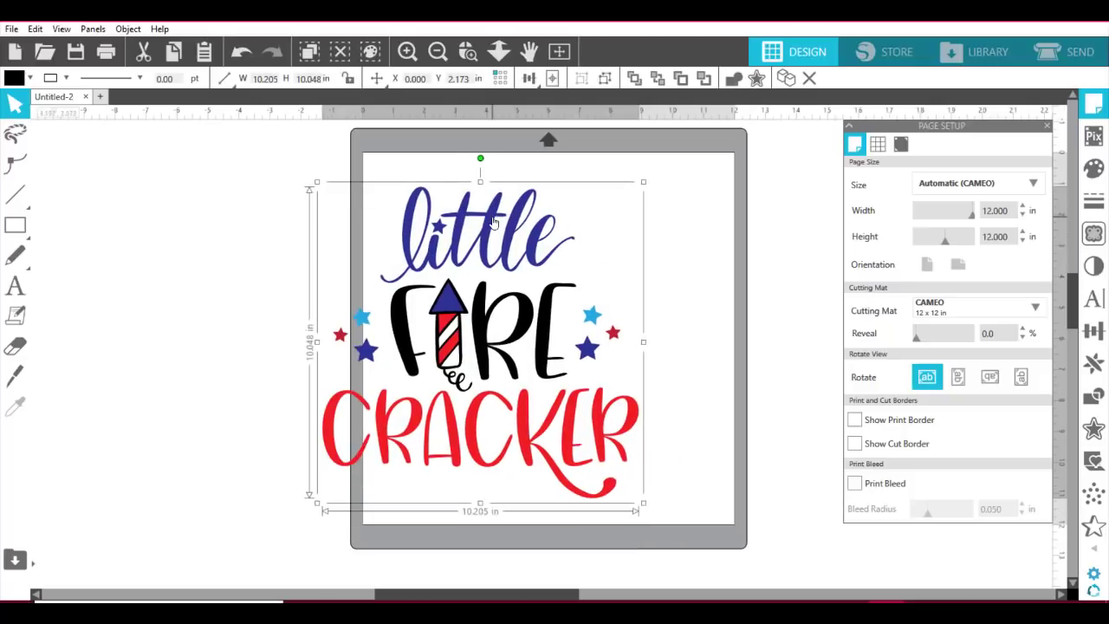
right_click(454, 303)
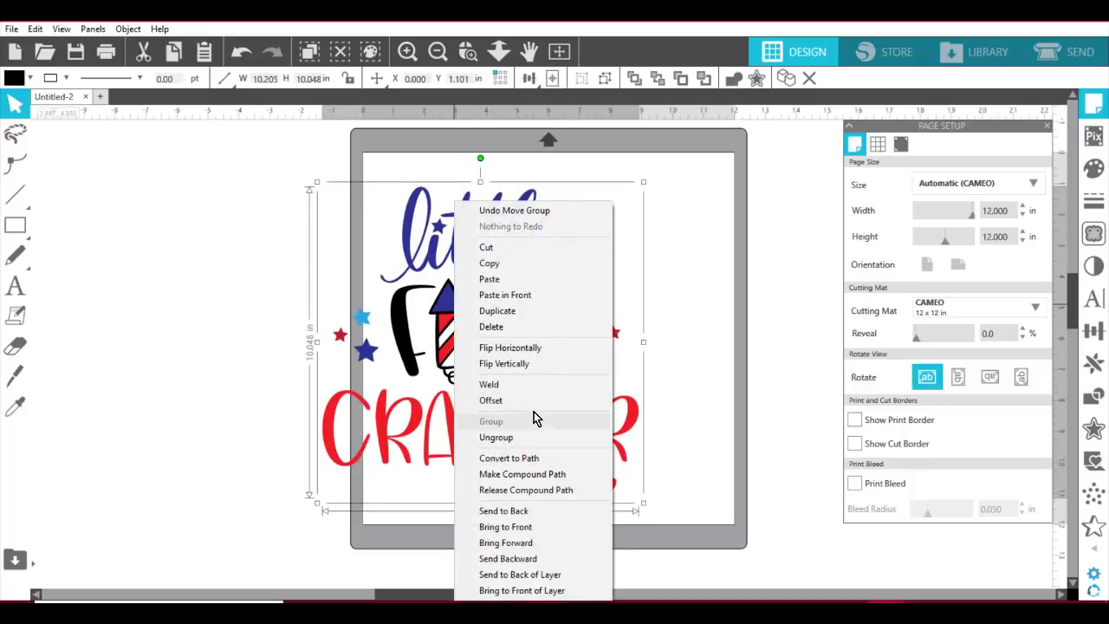
left_click(536, 438)
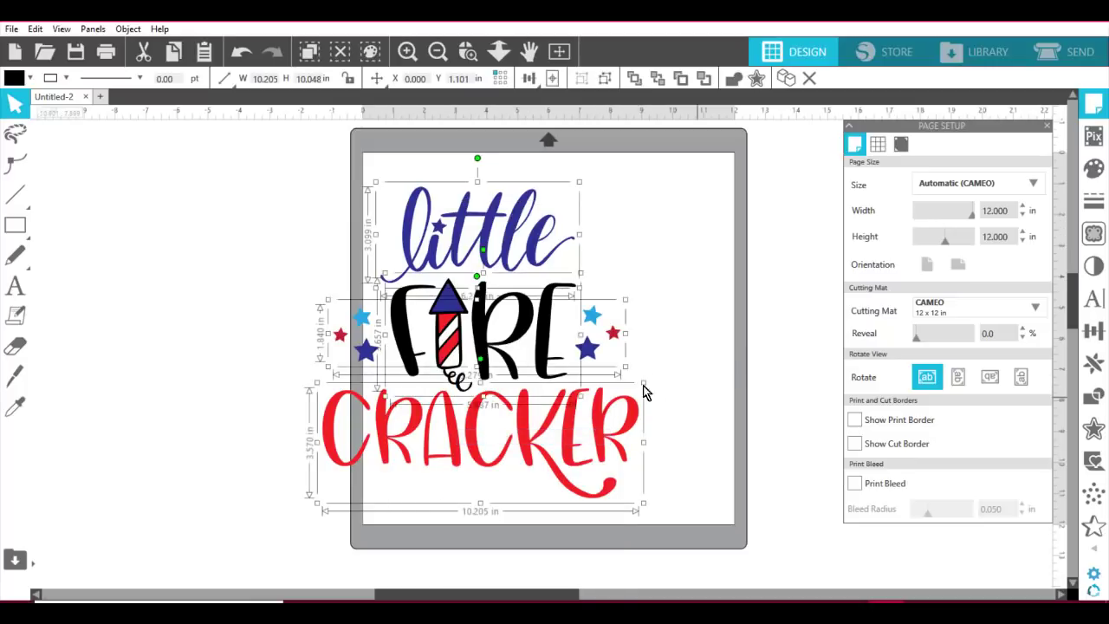
Pull the star clusters away from both sides of the "FIRE" lettering and delete them.
left_click(719, 323)
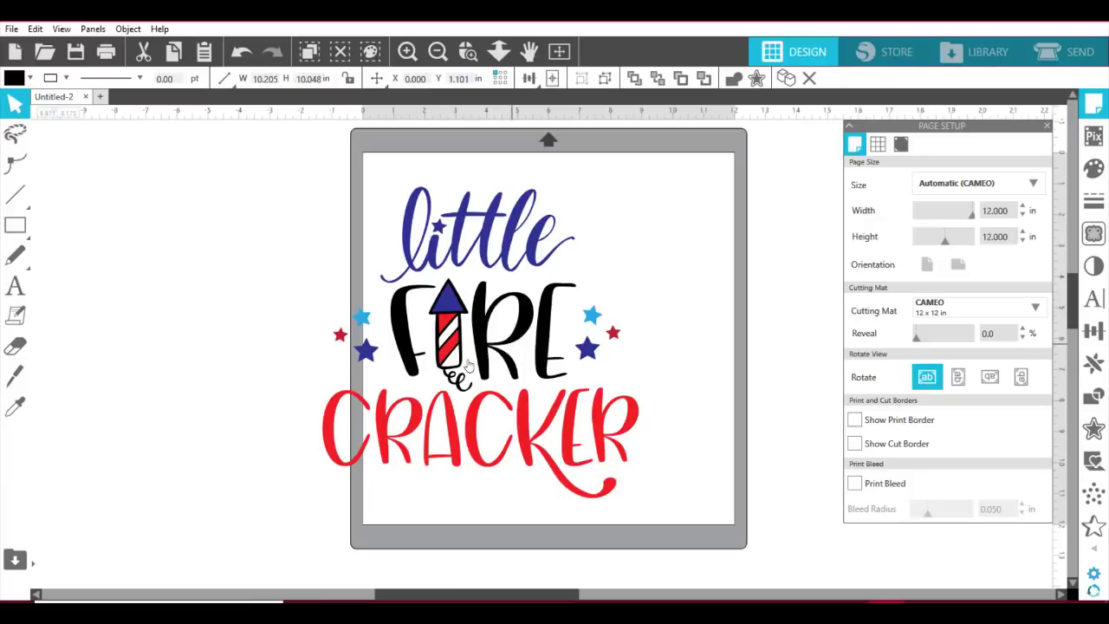
left_click_drag(367, 351, 153, 295)
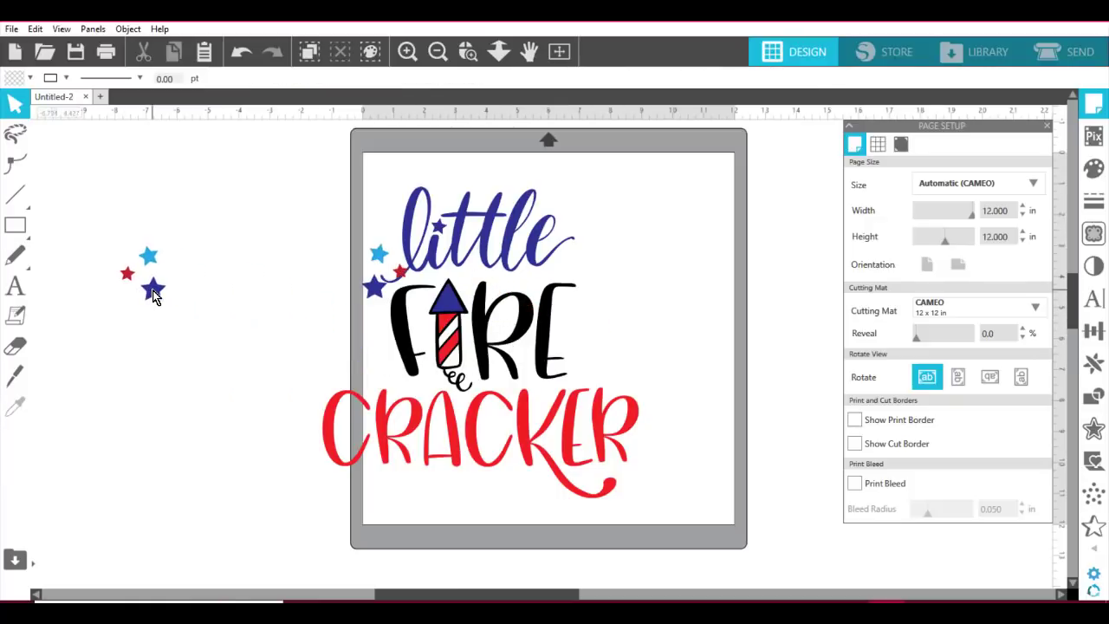
key("Delete")
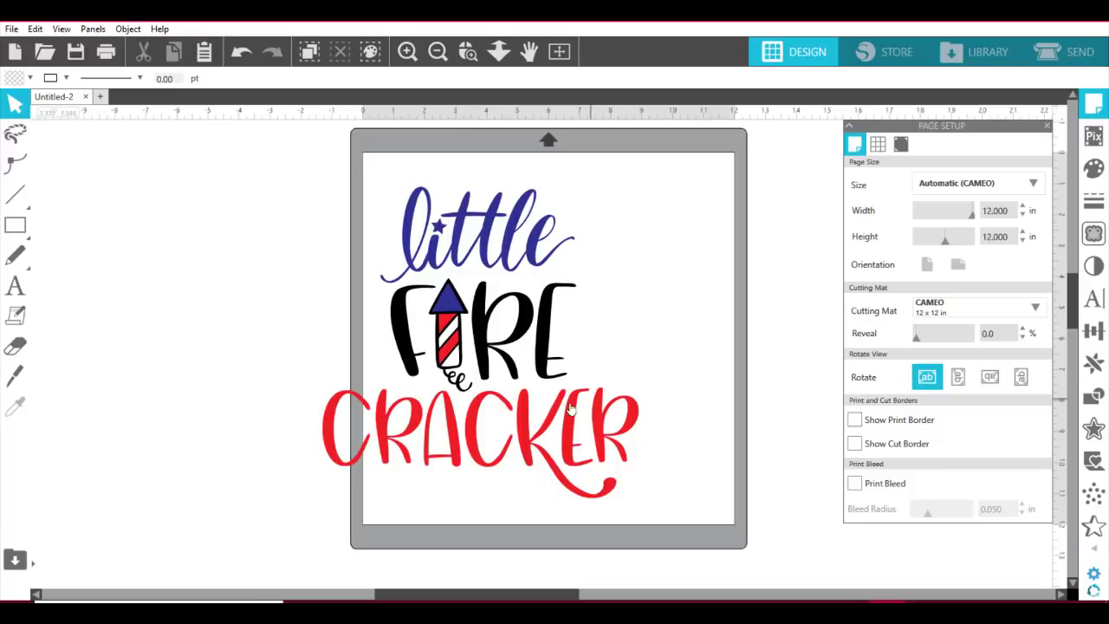
Nudge the "CRACKER" lettering to the right, group the remaining artwork, and move it to about X 0.842, Y 0.775 on the mat.
mouse_move(526, 425)
left_mouse_down()
mouse_move(559, 425)
mouse_move(535, 423)
left_mouse_up()
left_click_drag(664, 485, 320, 159)
right_click(444, 228)
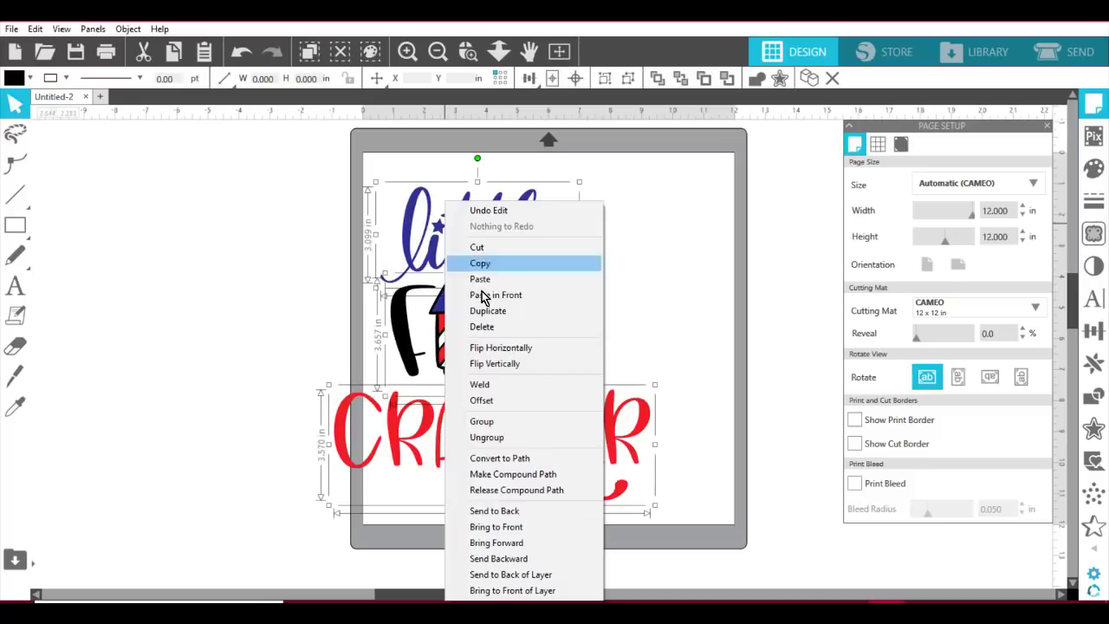
left_click(513, 422)
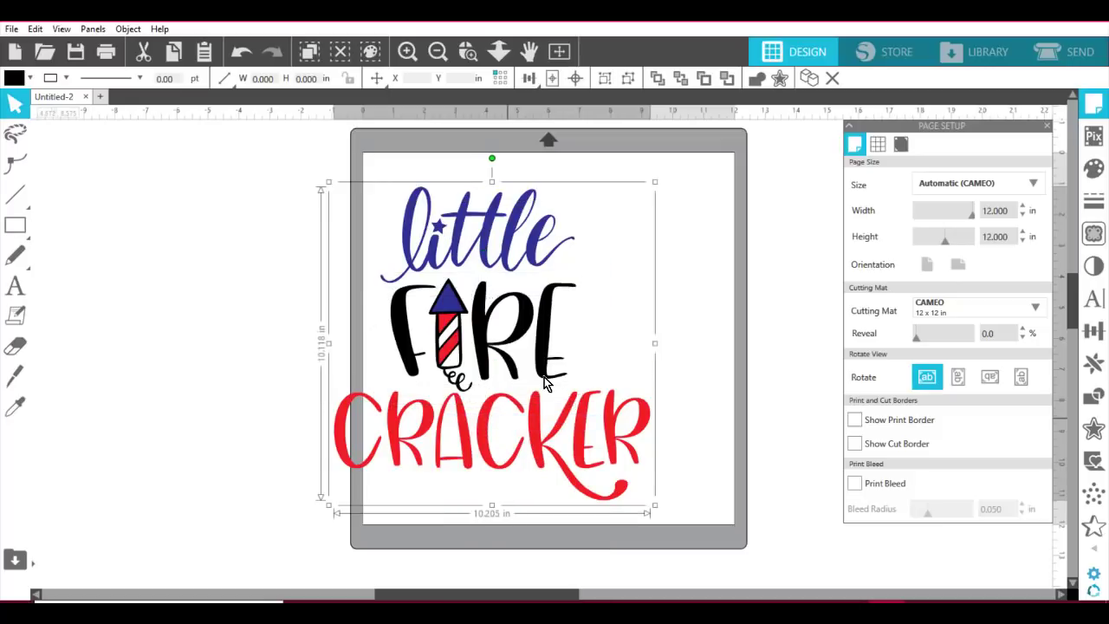
left_click_drag(503, 341, 558, 329)
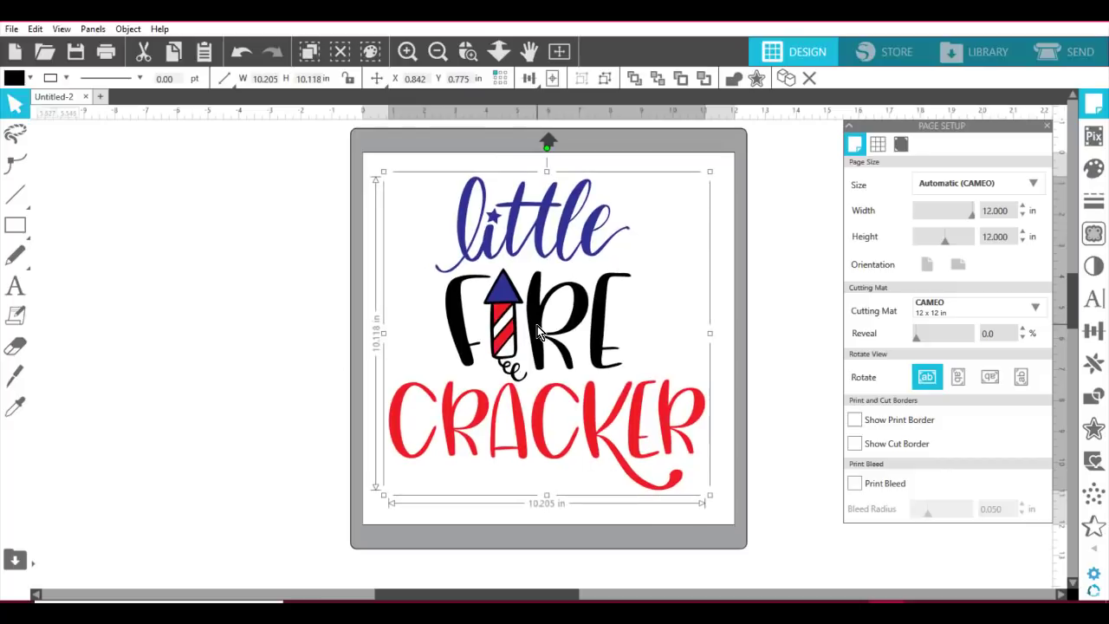
left_click(878, 544)
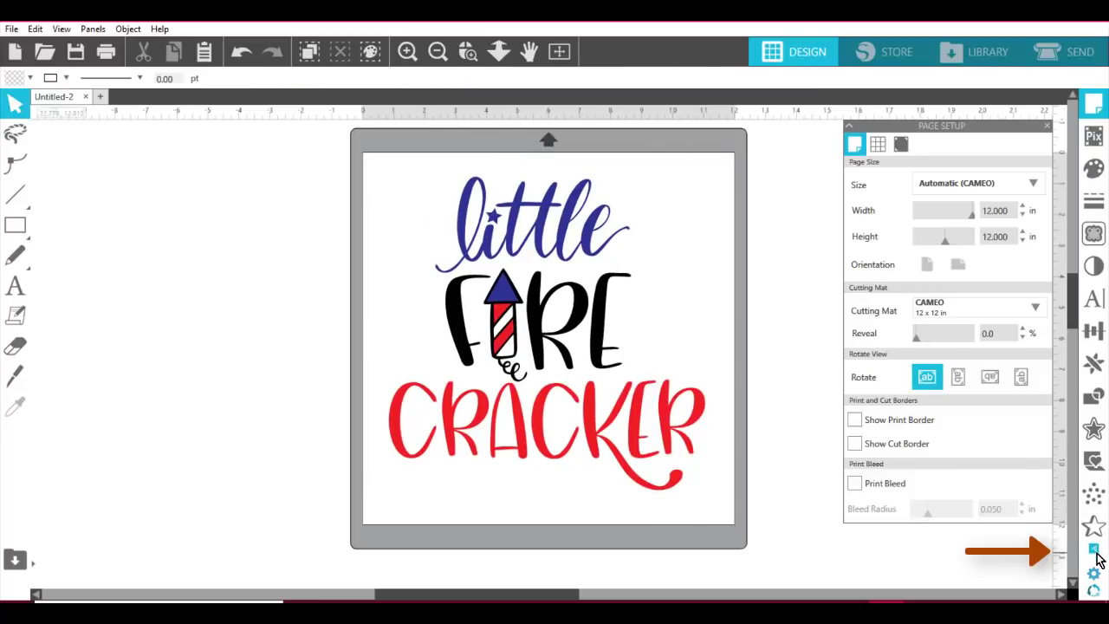
Draw a freehand line of 10ss rhinestones about 2.8 in wide, curving up and outward from the right side of "FIRE".
left_click(1094, 552)
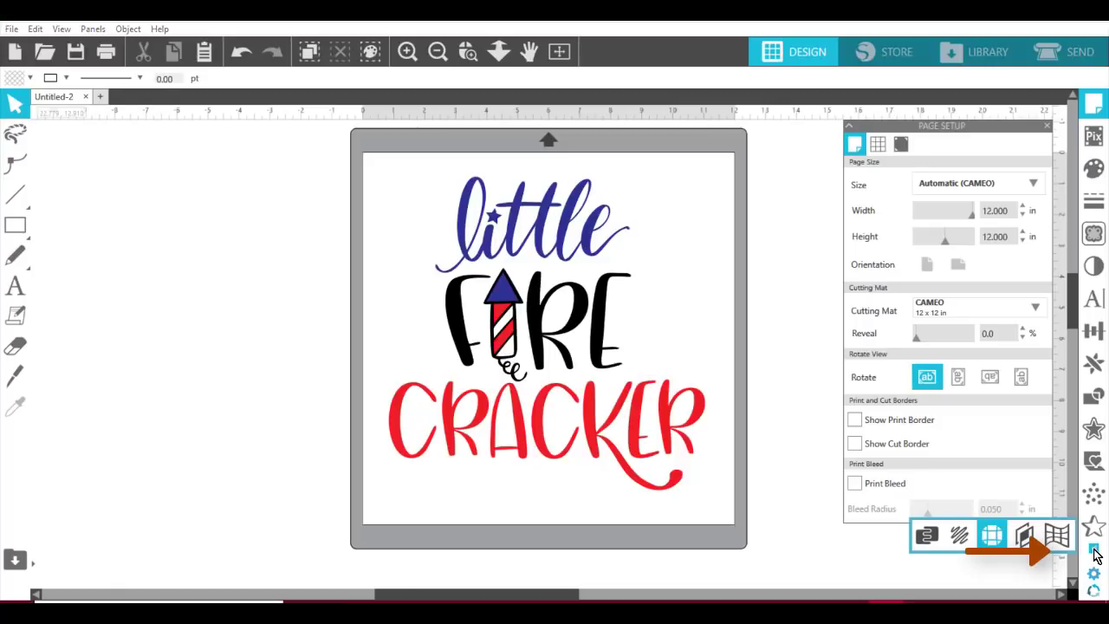
left_click(992, 535)
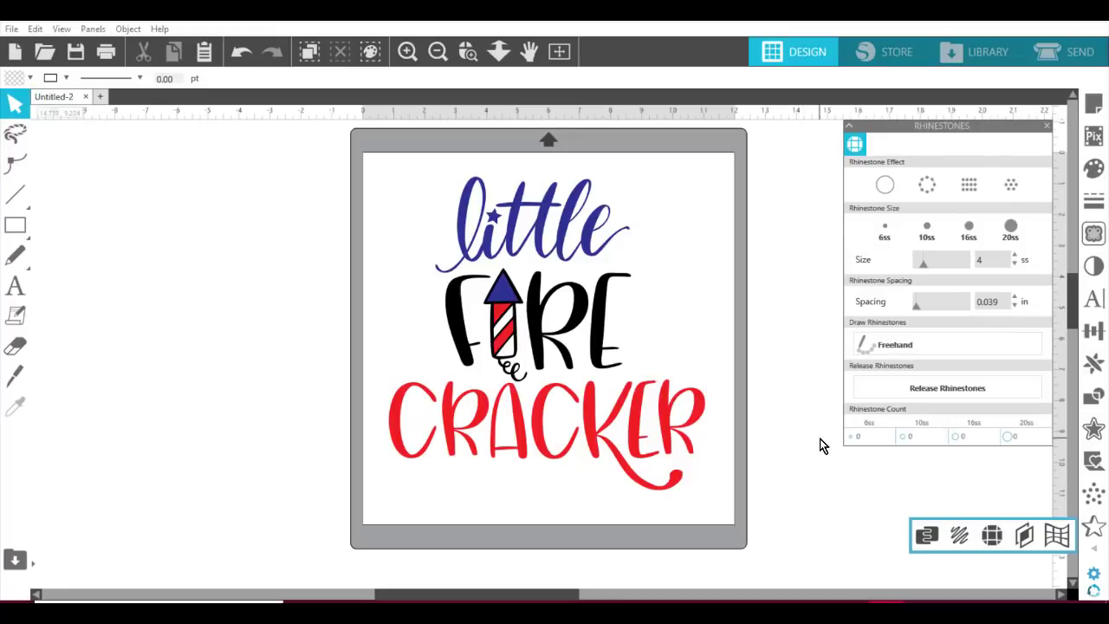
left_click(942, 344)
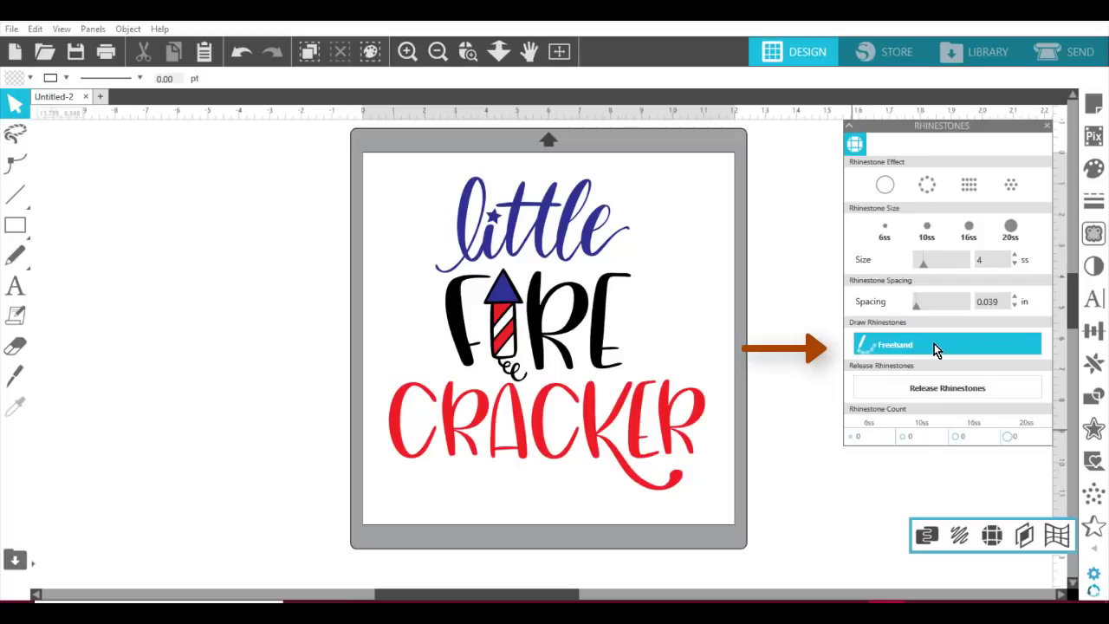
left_click(935, 344)
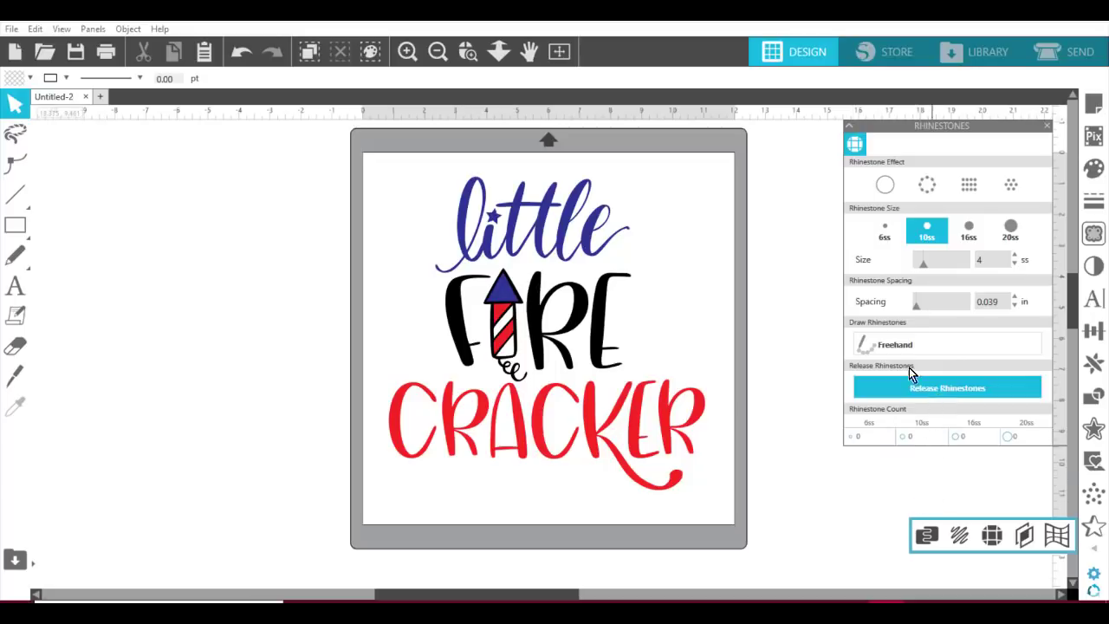
left_click(889, 347)
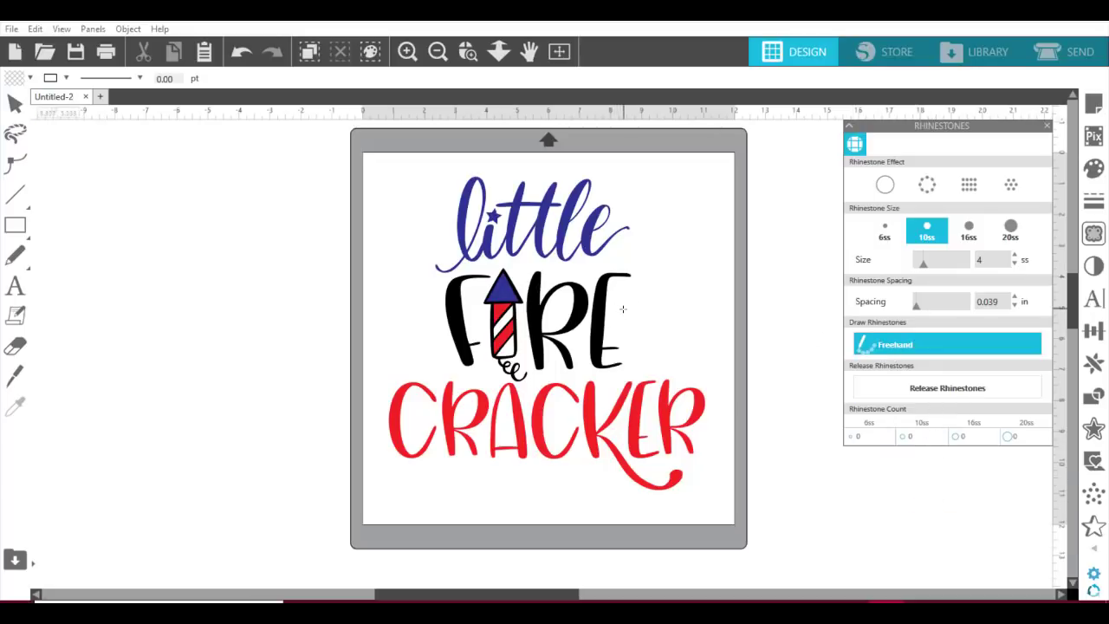
left_click_drag(627, 298, 720, 275)
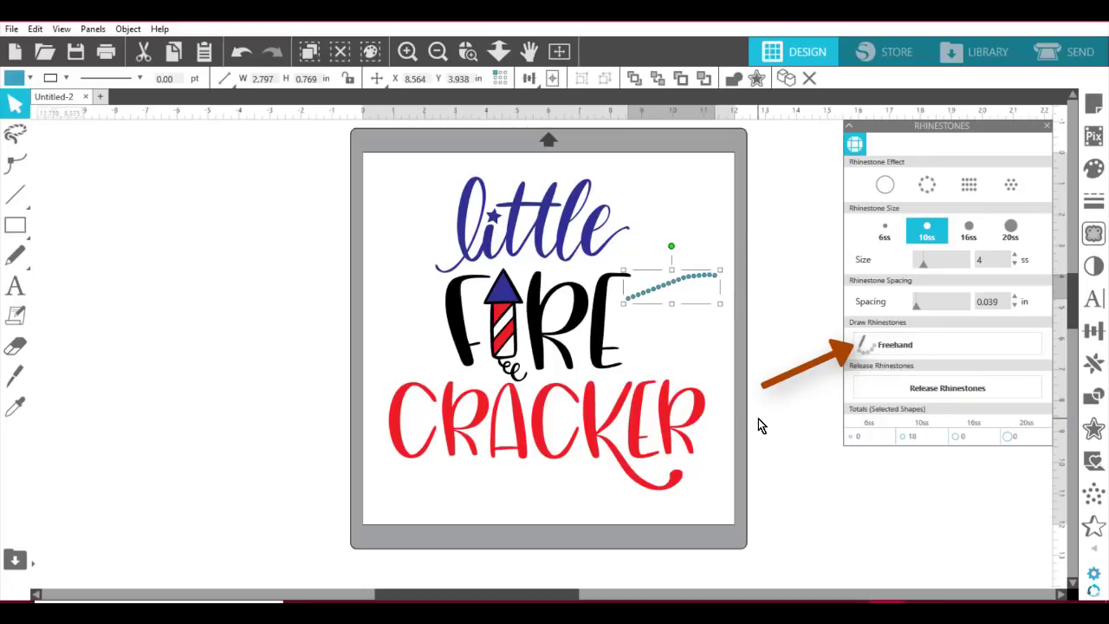
Draw two more freehand 10ss rhinestone lines below the first, about 2.1 by 0.8 in and 2.4 by 1.7 in, sloping down and outward.
left_click(886, 351)
left_click_drag(625, 309, 695, 334)
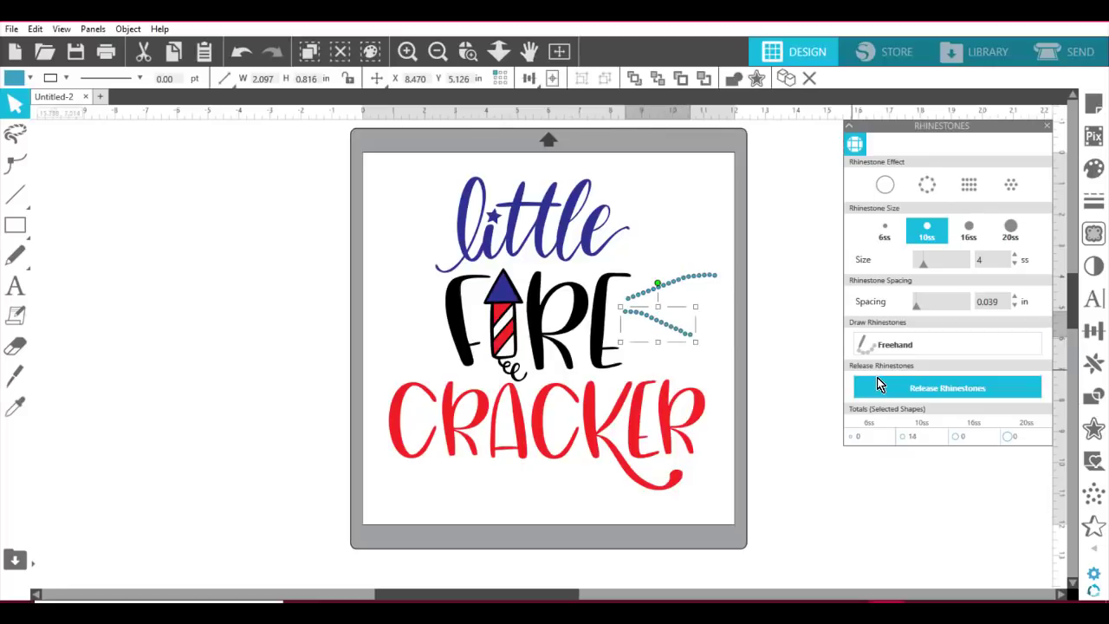
left_click(901, 349)
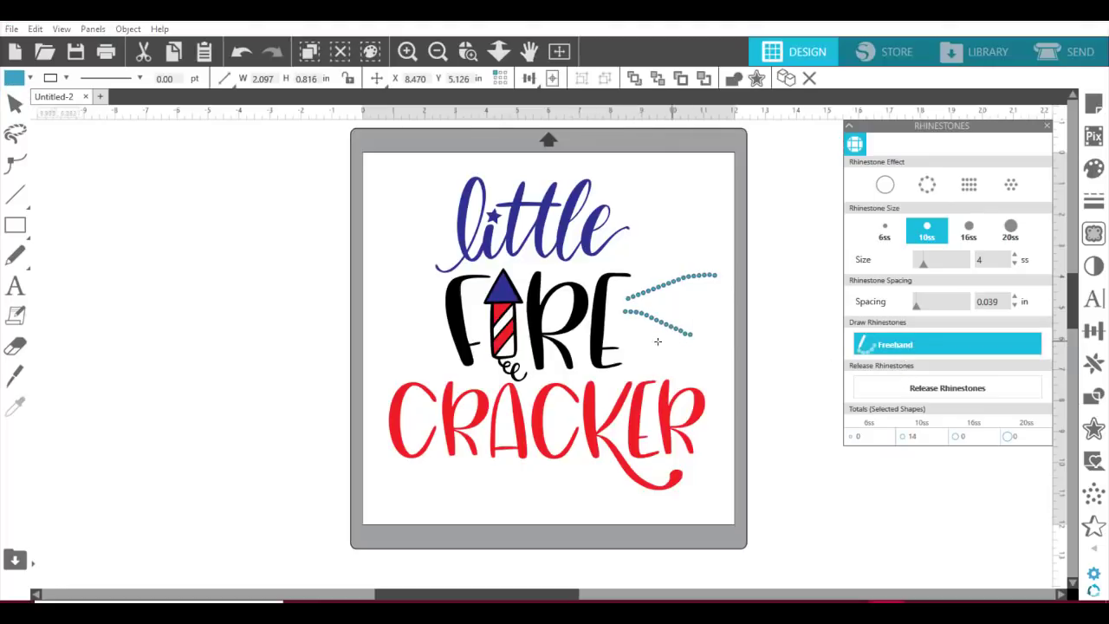
mouse_move(627, 326)
left_mouse_down()
mouse_move(686, 357)
mouse_move(702, 381)
left_mouse_up()
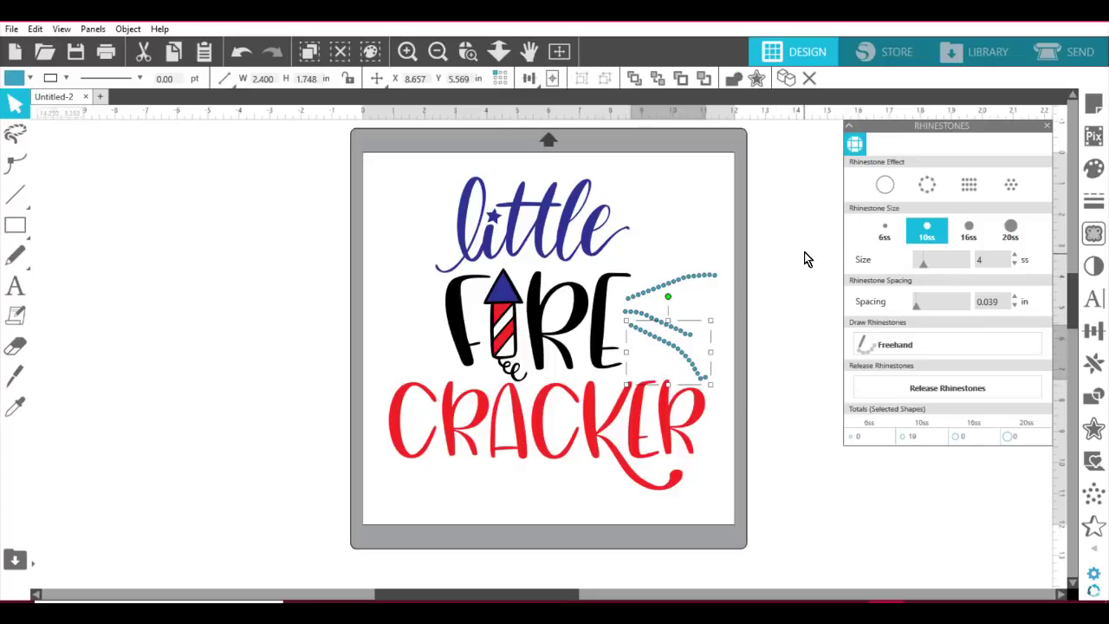
left_click(297, 281)
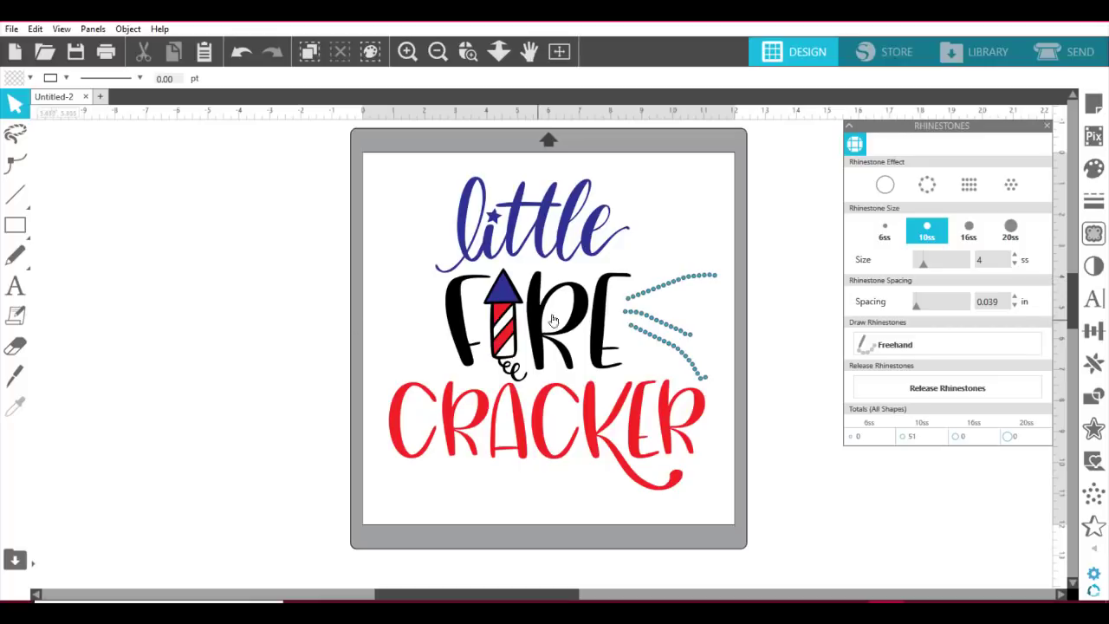
Copy the three rhinestone lines beside "FIRE" and paste a duplicate set.
left_click(634, 296)
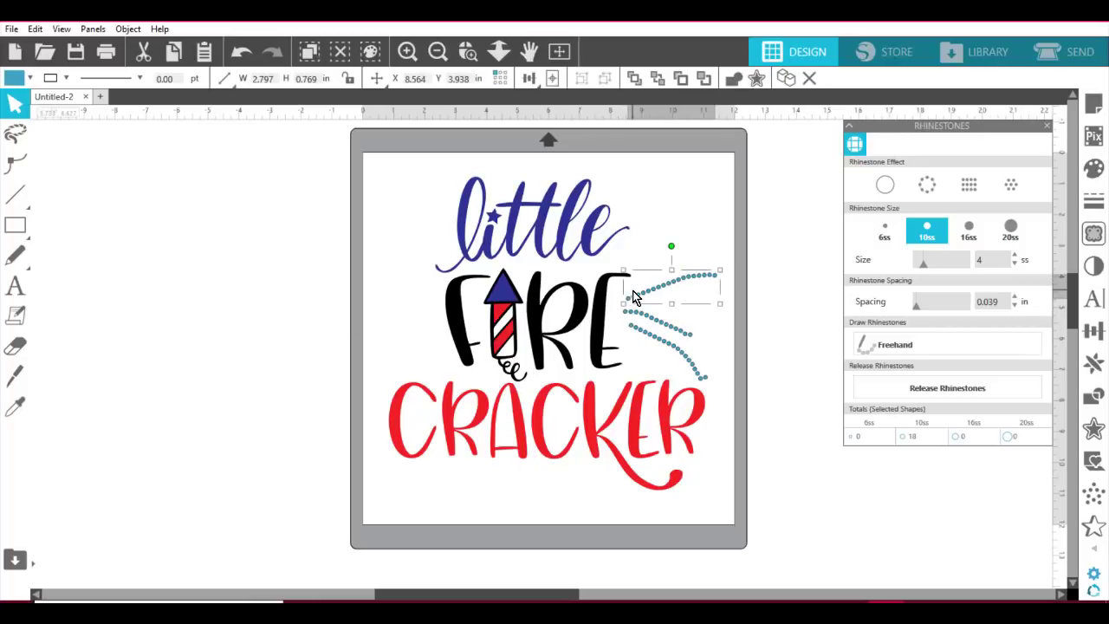
left_click(691, 362, "shift")
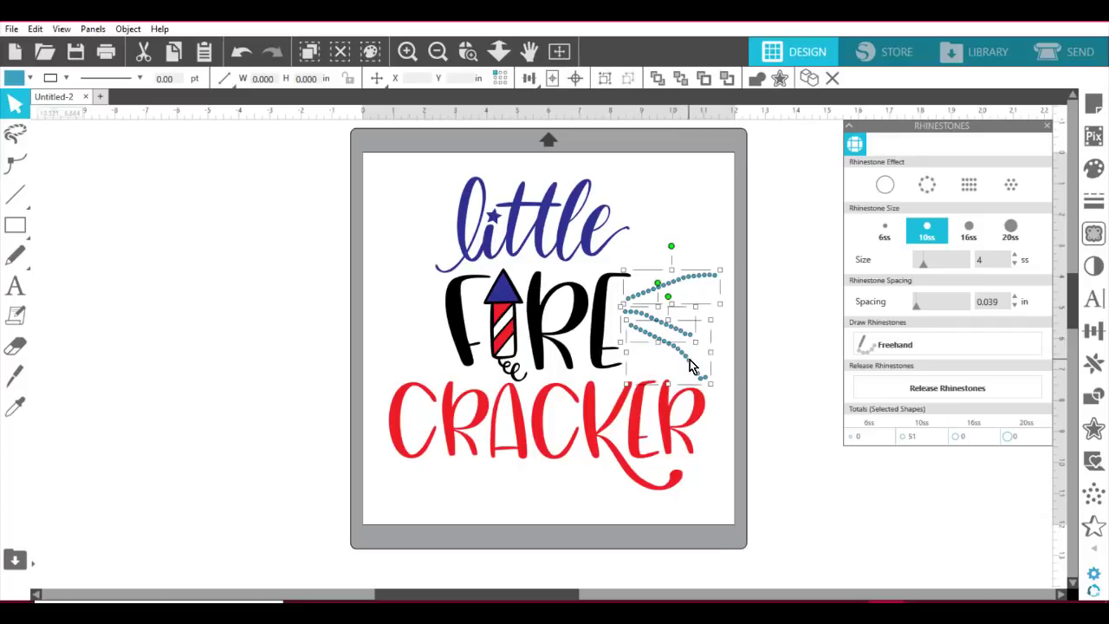
right_click(689, 361)
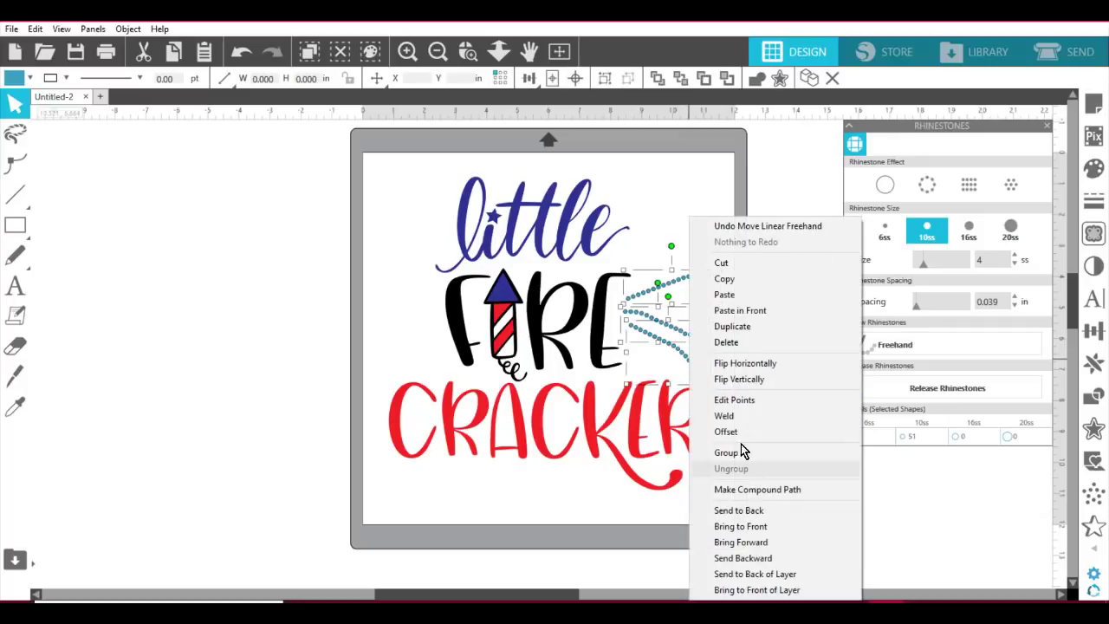
left_click(743, 282)
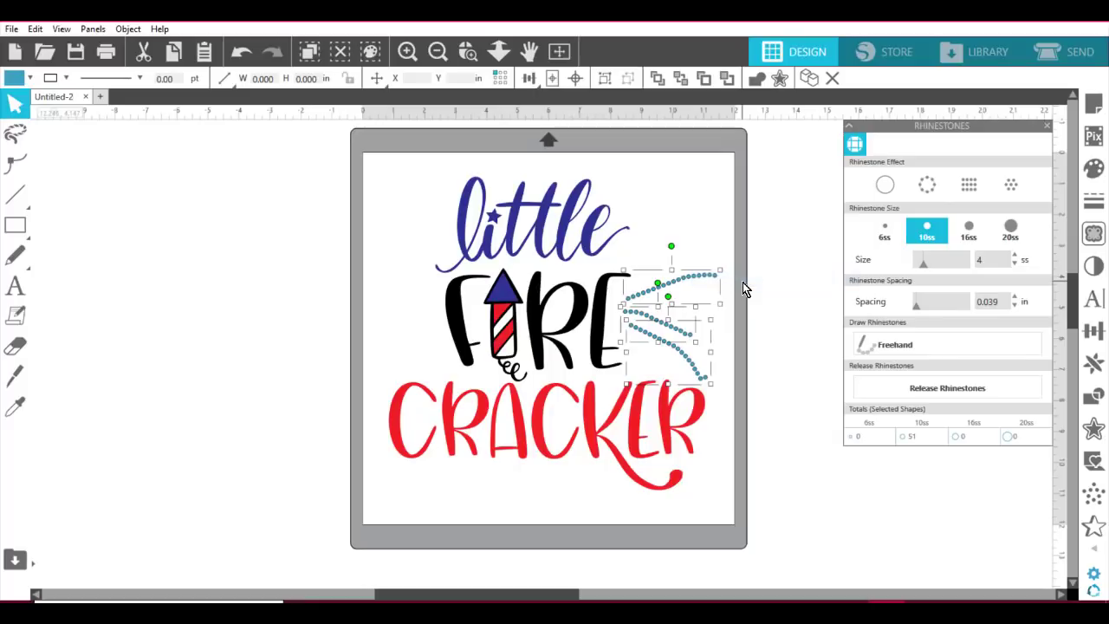
right_click(421, 309)
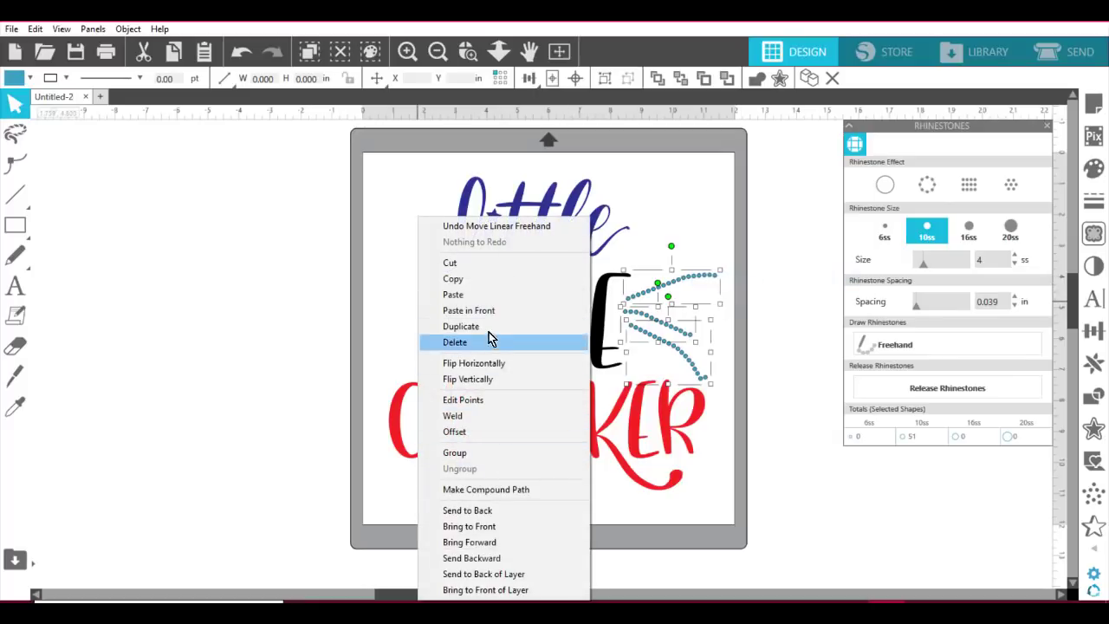
left_click(495, 295)
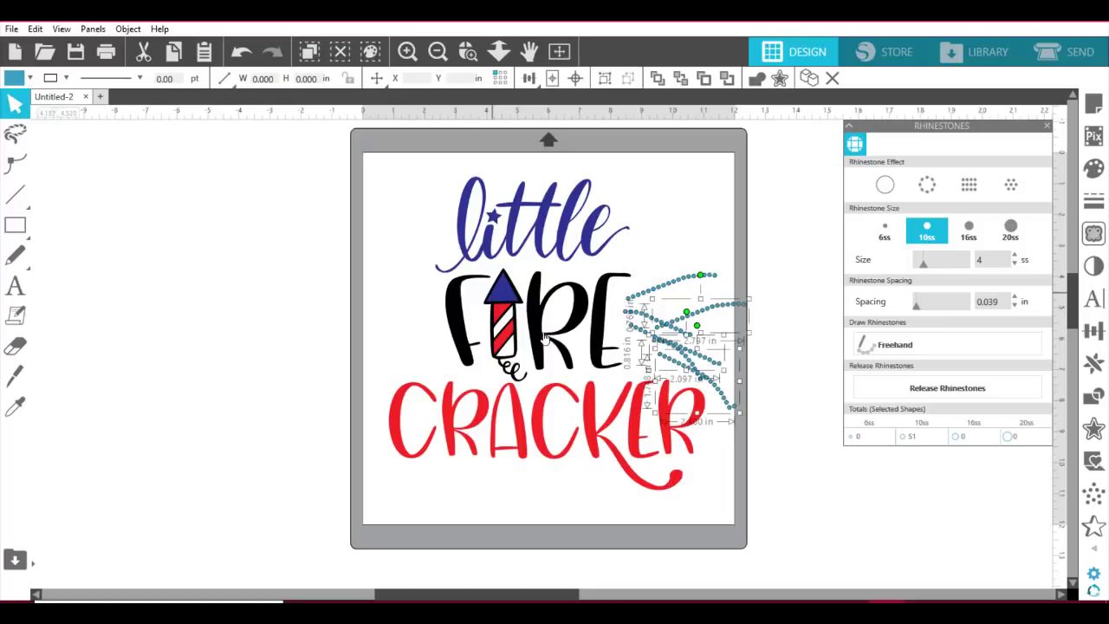
key("ctrl+z")
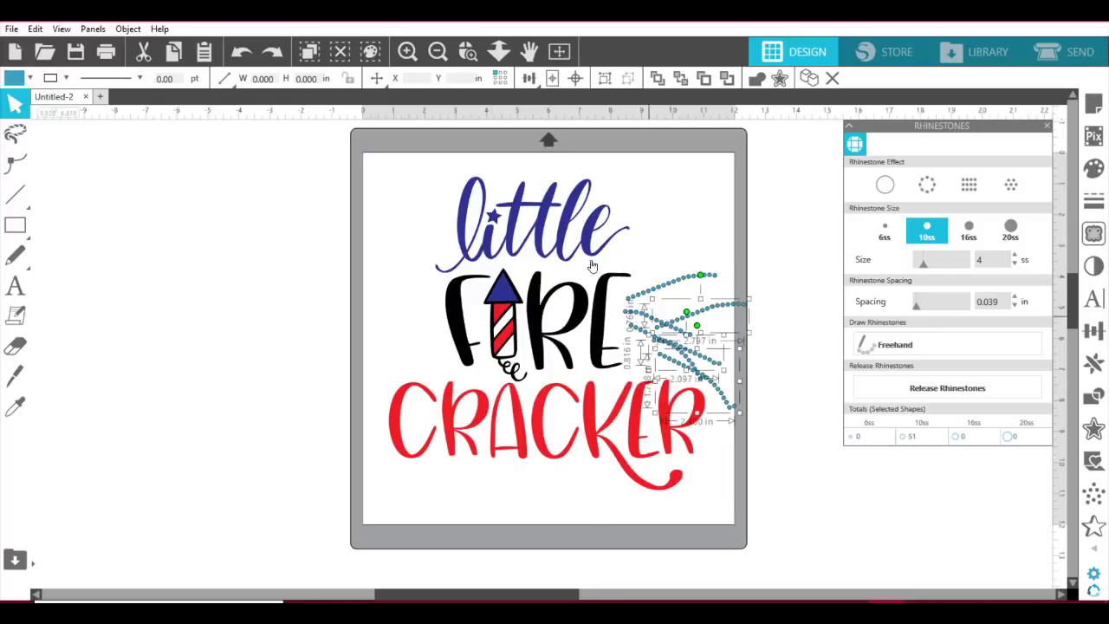
Flip the pasted rhinestone lines horizontally and place them on the opposite side of "FIRE", mirroring the originals.
right_click(716, 343)
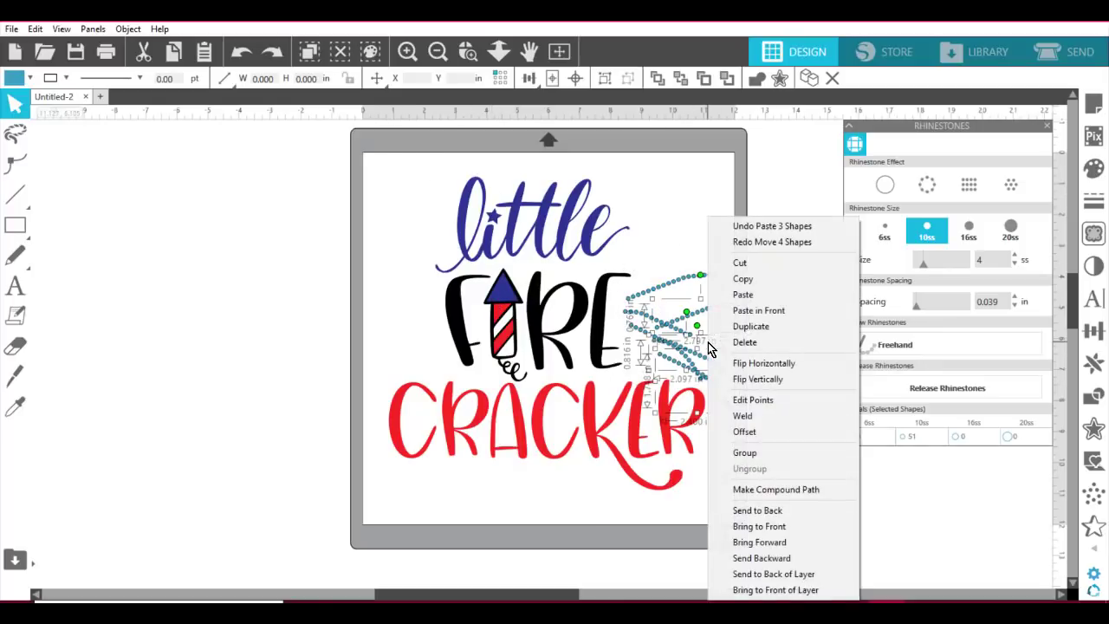
left_click(789, 364)
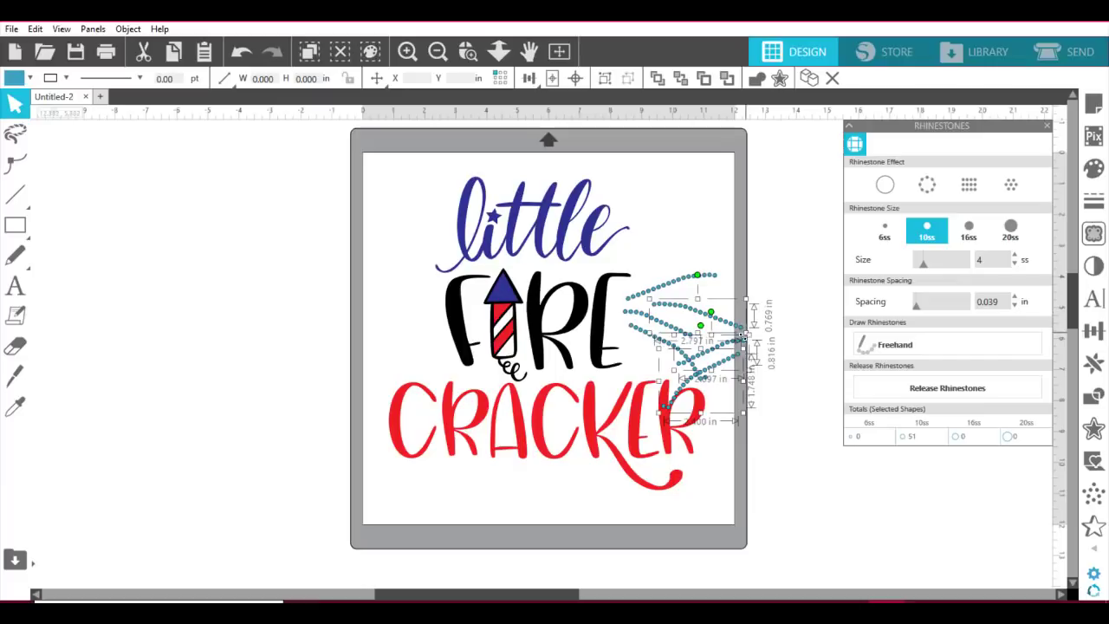
left_click(764, 330)
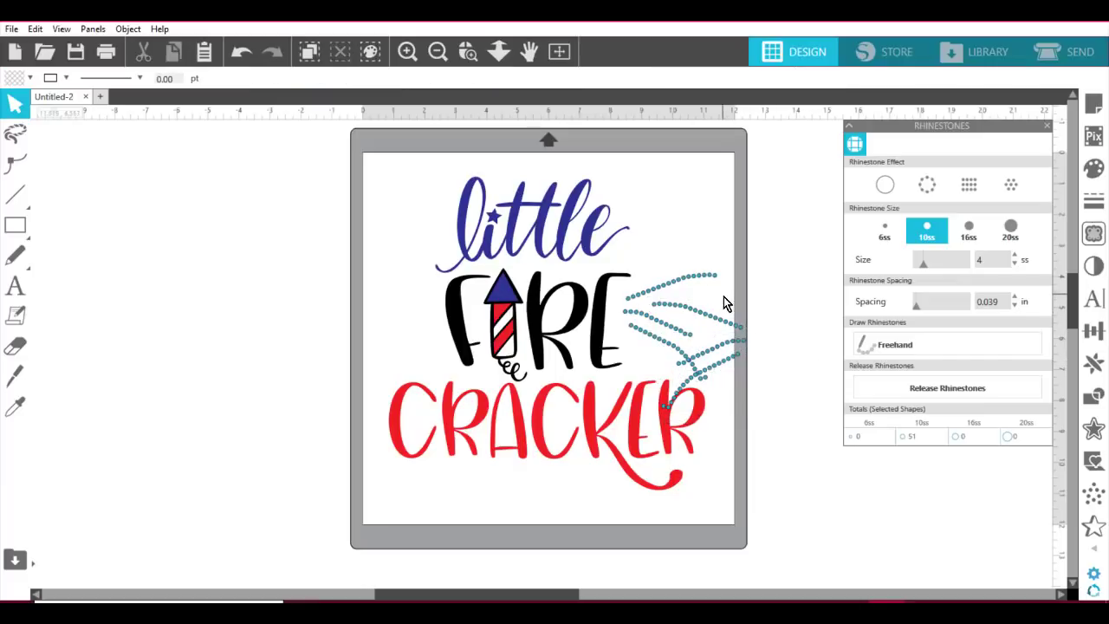
left_click(741, 351)
left_click_drag(741, 351, 430, 331)
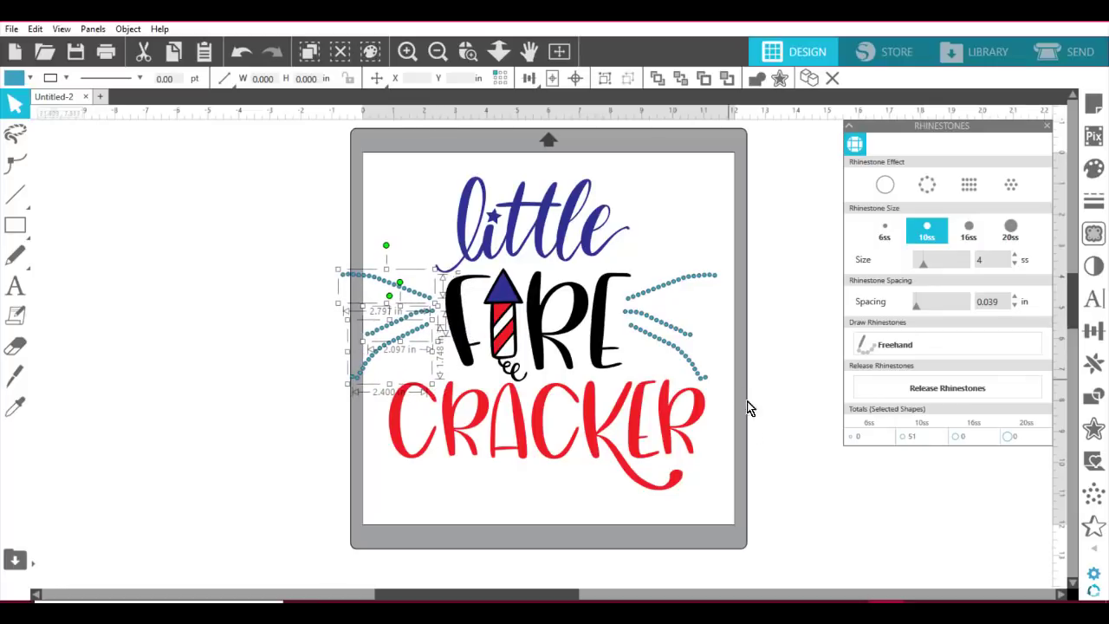
left_click(802, 464)
Shift all the artwork and rhinestone lines slightly to the right so the design sits on the mat.
left_click(539, 432)
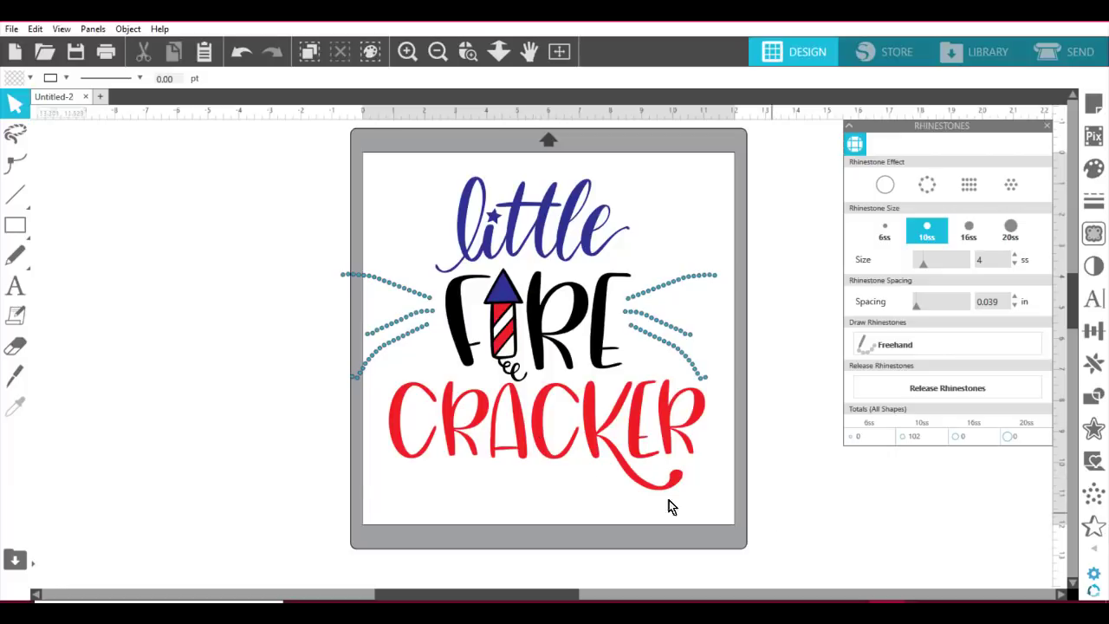
key("ctrl+a")
mouse_move(463, 328)
left_mouse_down()
mouse_move(482, 334)
mouse_move(477, 327)
left_mouse_up()
left_click(790, 397)
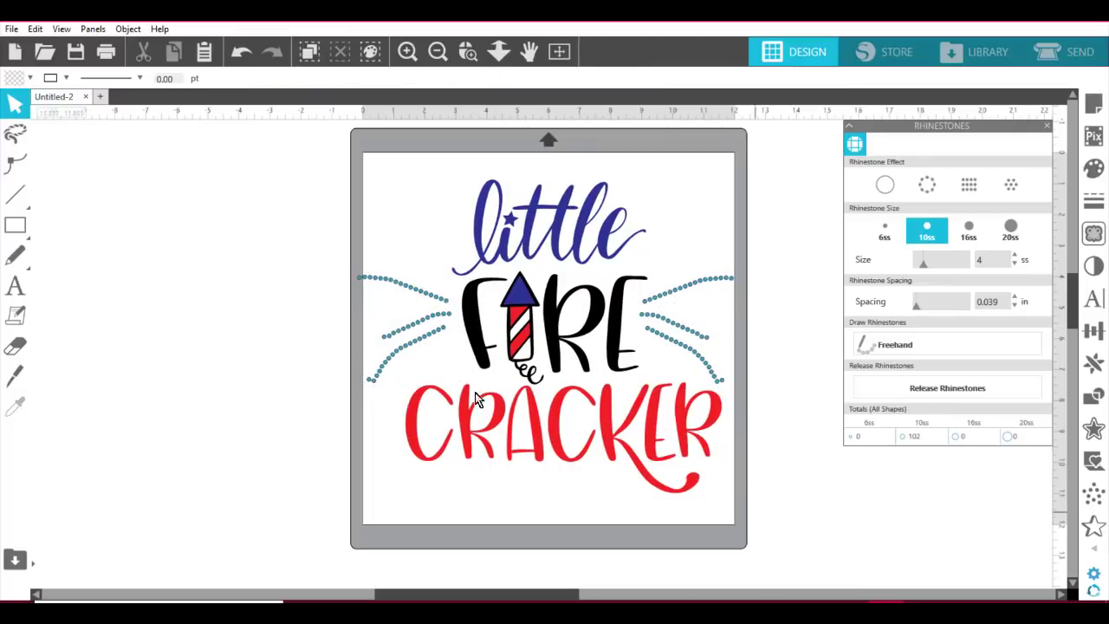
Scale the whole design down proportionally so the lettering artwork is about 6.423 in wide, and check its size.
key("ctrl+a")
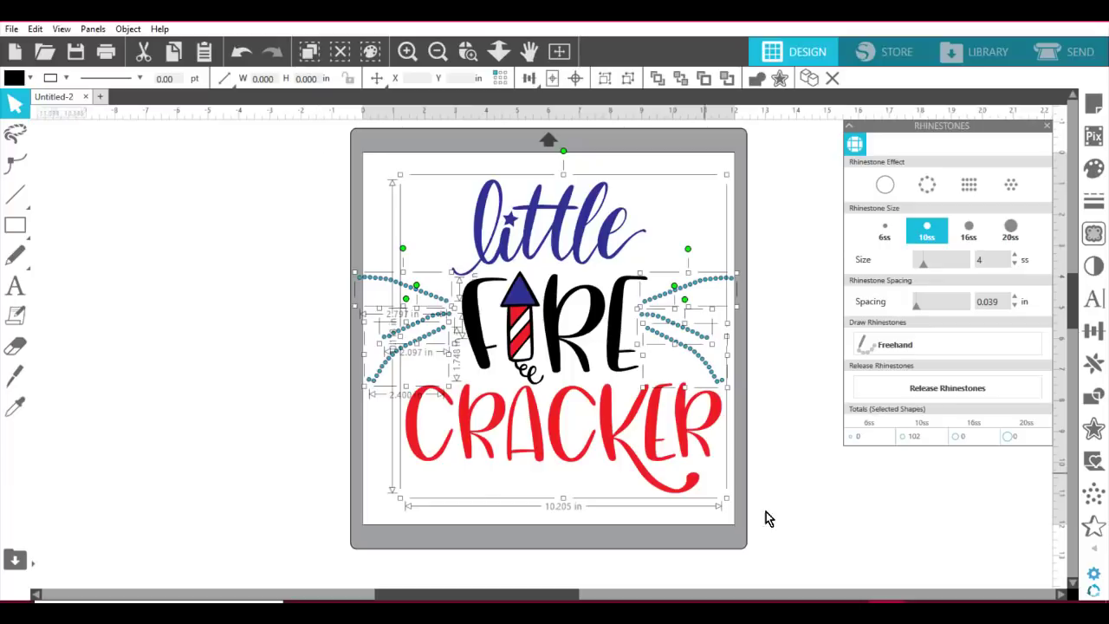
left_click_drag(730, 502, 591, 391)
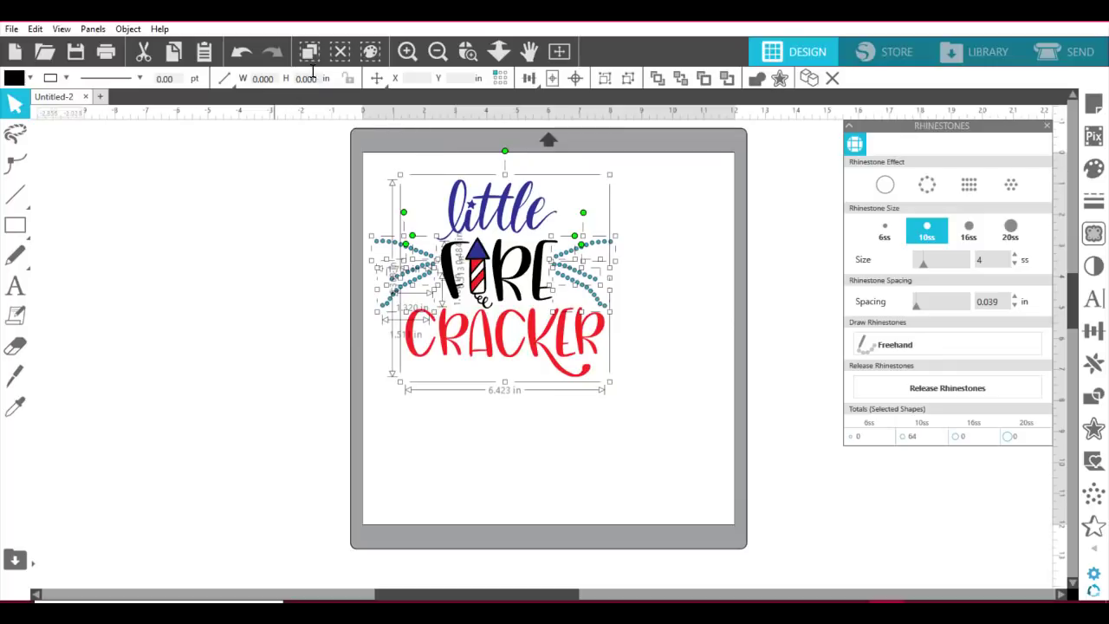
left_click(677, 336)
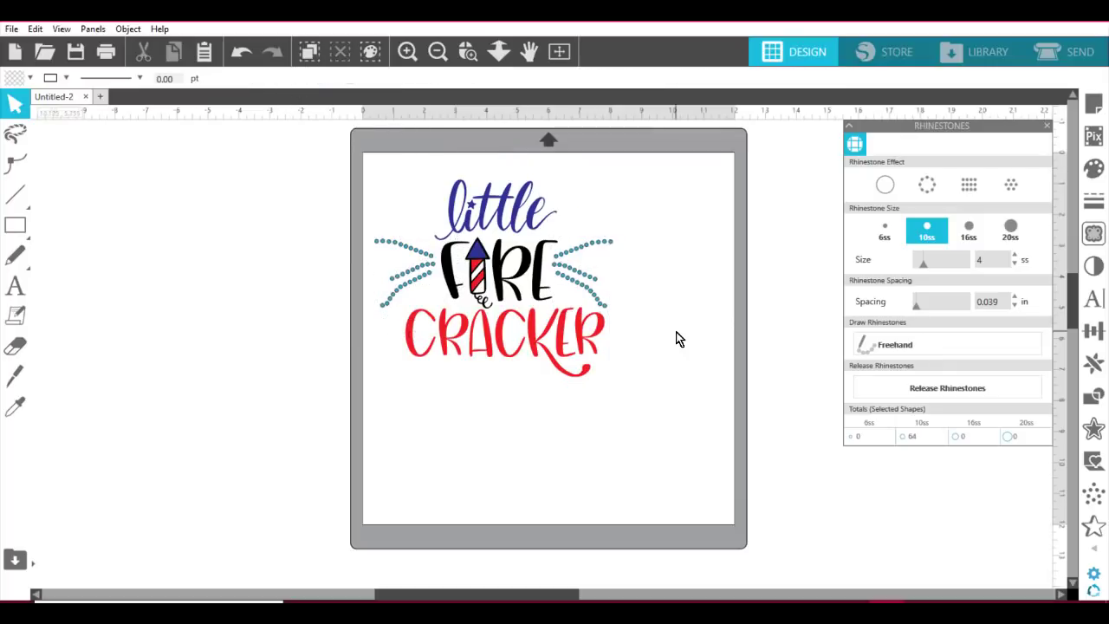
left_click(587, 358)
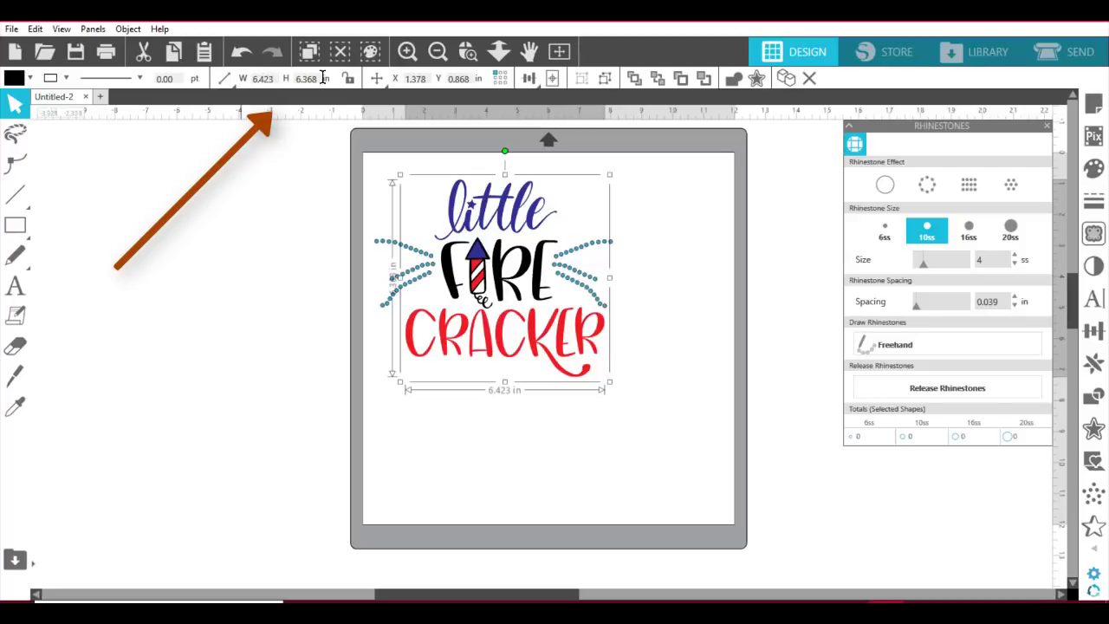
left_click(666, 282)
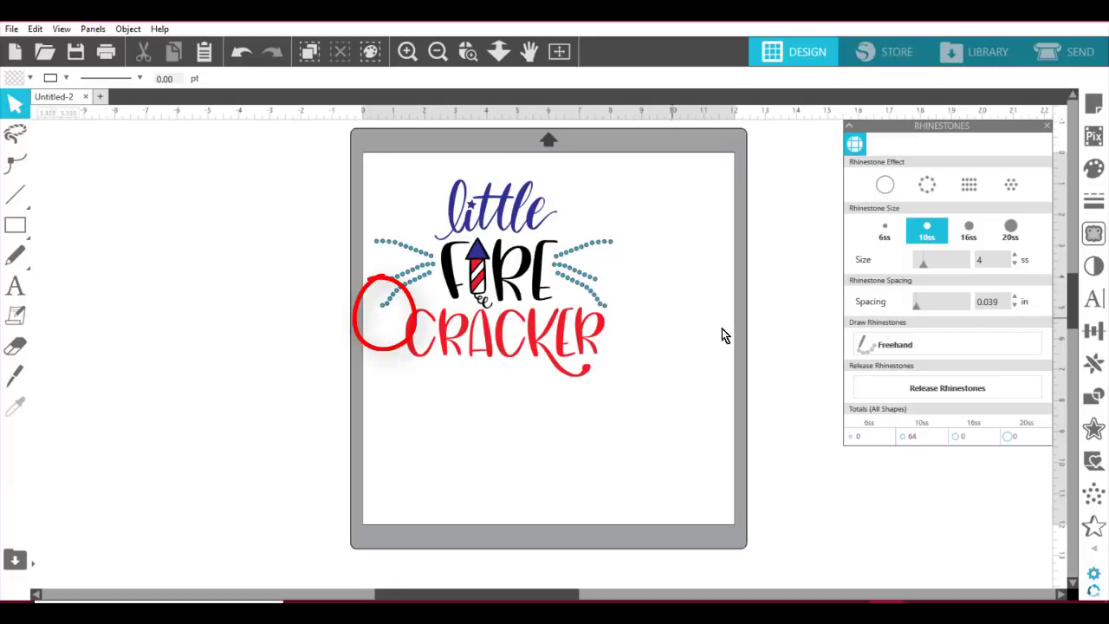
Release the lowest rhinestone line right of "FIRE" into single stones and shift them slightly up and toward the lettering.
left_click(593, 296)
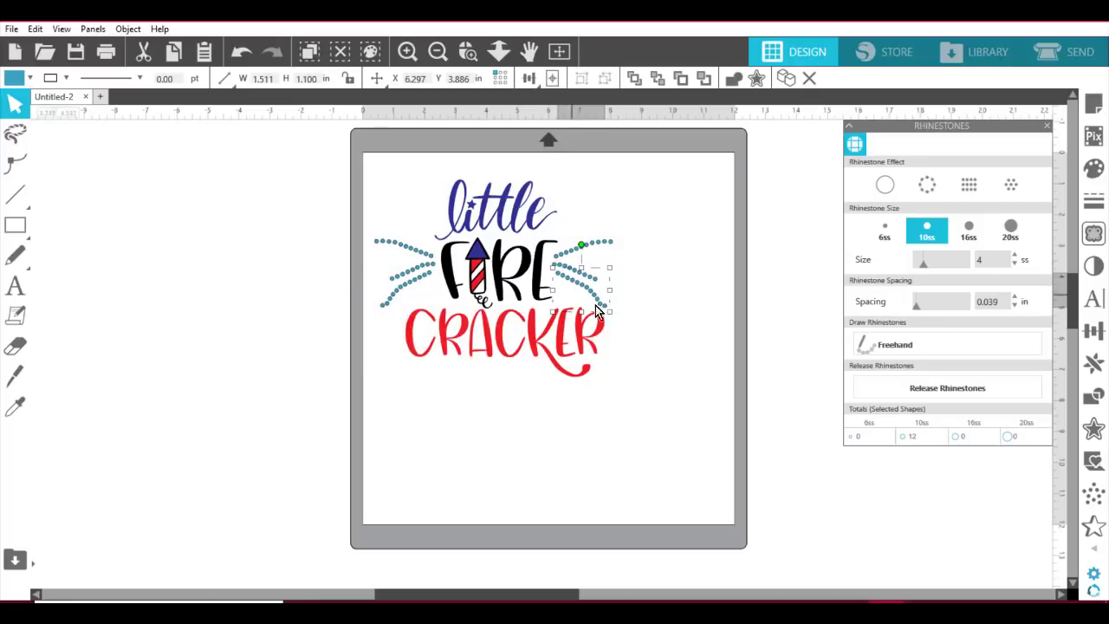
left_click(942, 390)
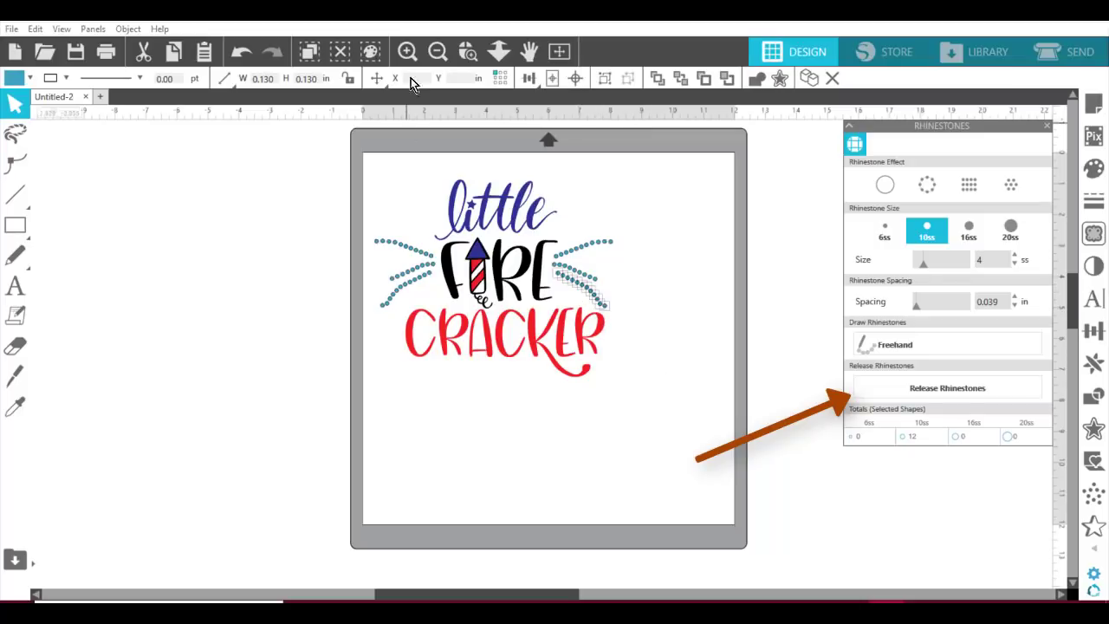
left_click(467, 52)
left_click_drag(508, 189, 691, 351)
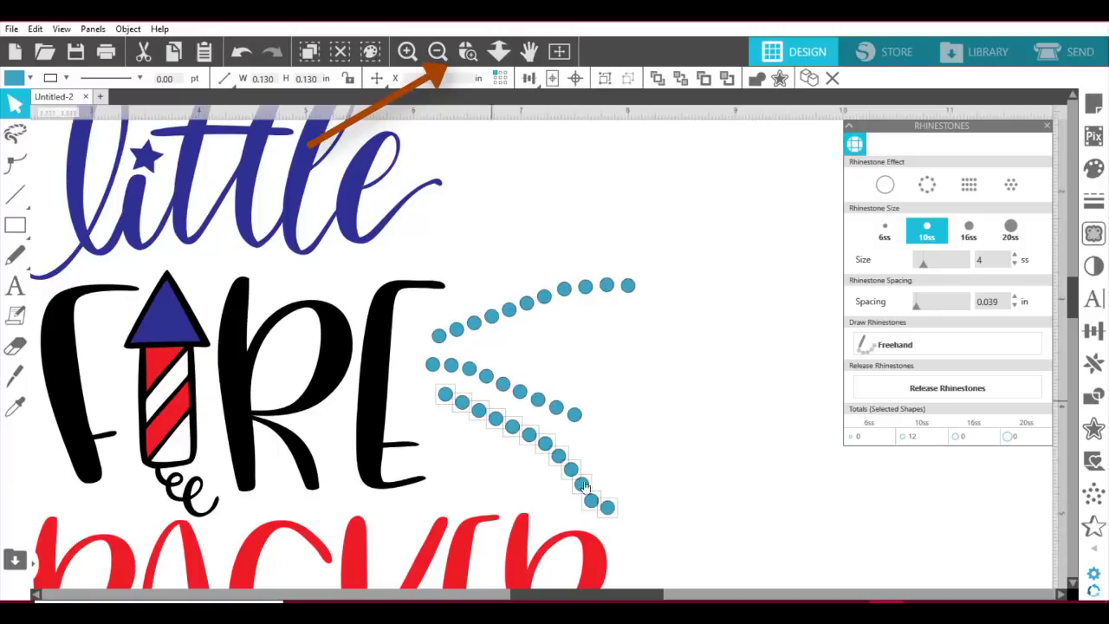
mouse_move(612, 511)
left_mouse_down()
mouse_move(634, 519)
mouse_move(593, 502)
left_mouse_up()
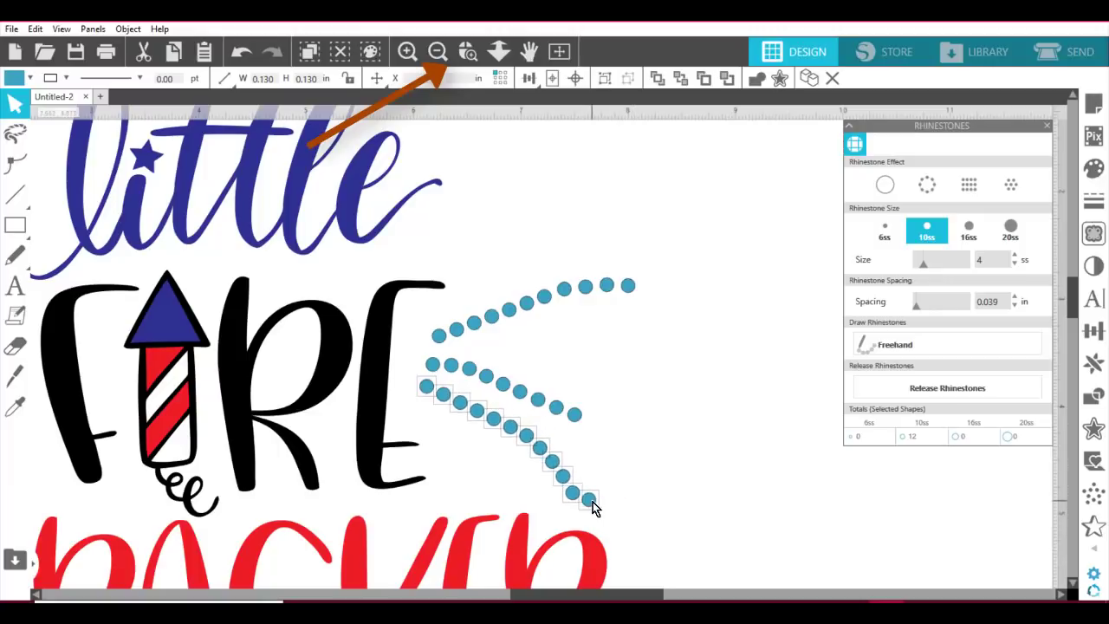
Reposition the lowest line's last two stones to about X 7.500, Y 4.904 and X 7.424, Y 4.711 to smooth the curve.
left_click(650, 502)
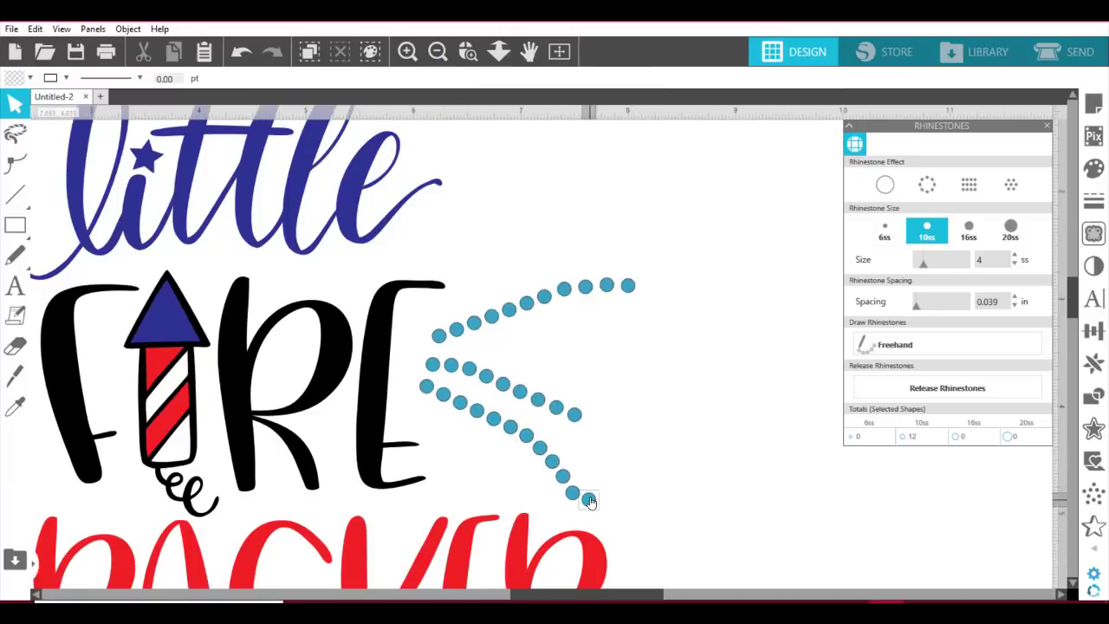
left_click_drag(589, 506, 583, 509)
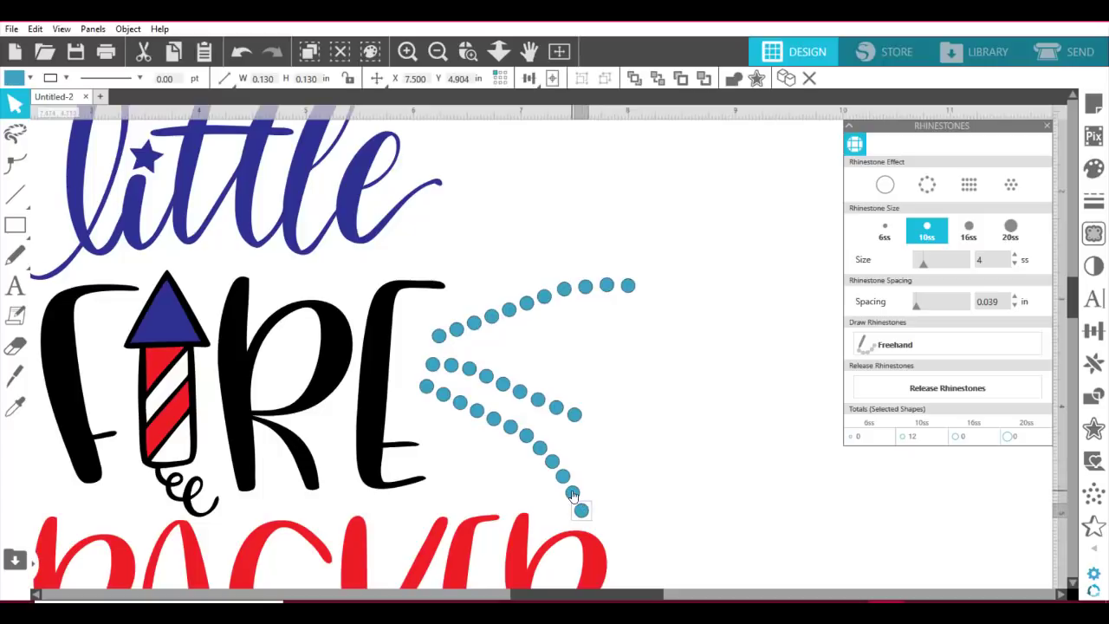
left_click(573, 494)
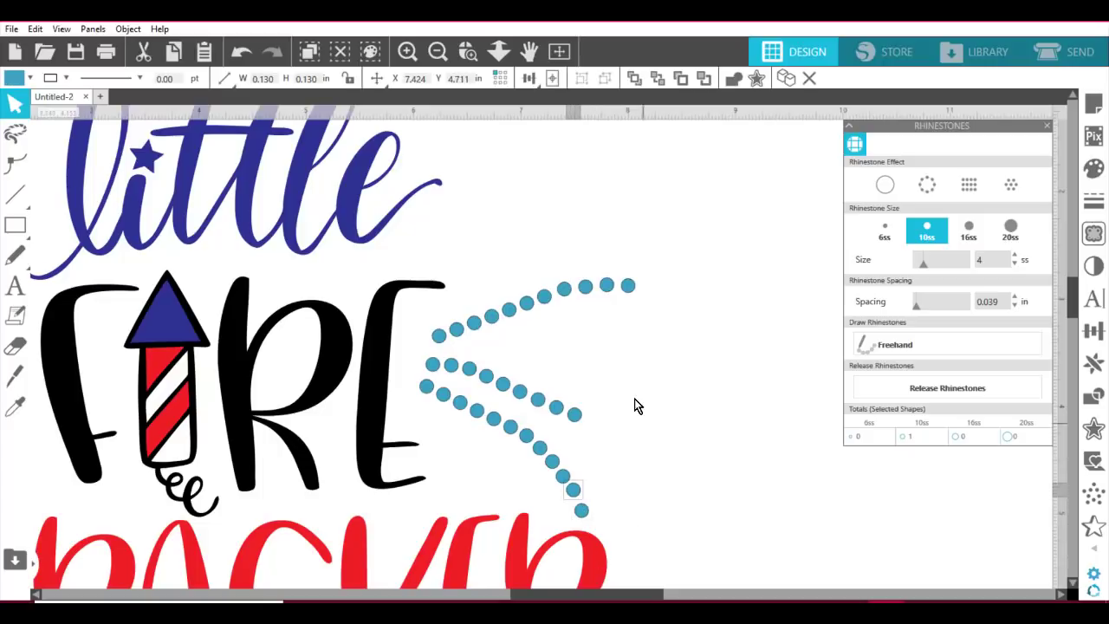
Release the middle line right of "FIRE", curve its outer stones upward, and add stone copies filling the gap and extending the end to X 7.912, Y 3.735.
left_click(557, 409)
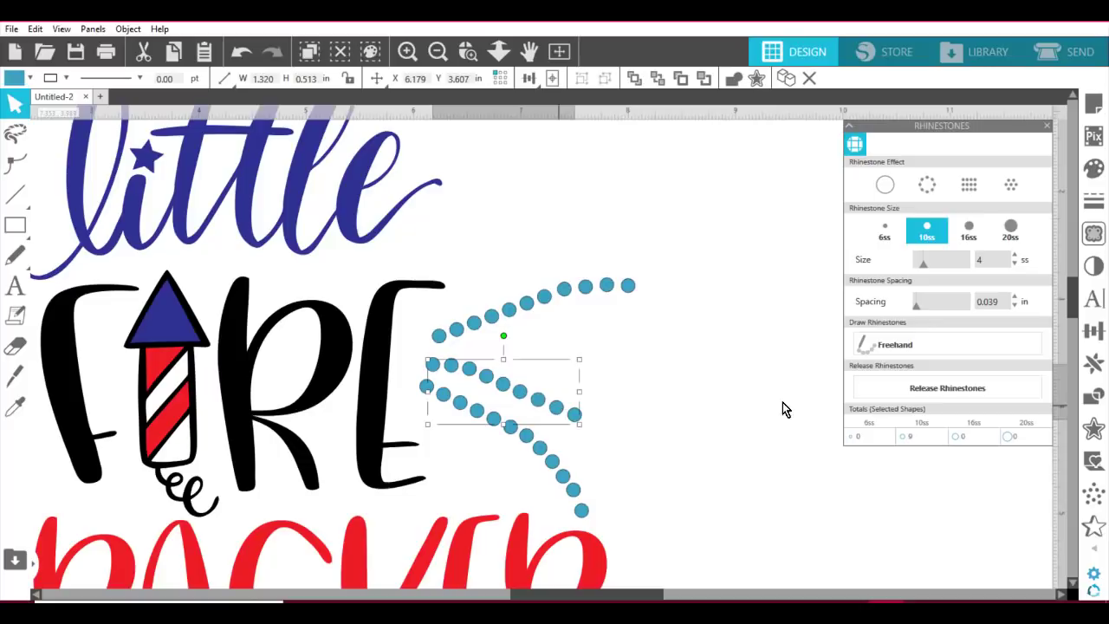
left_click(575, 418)
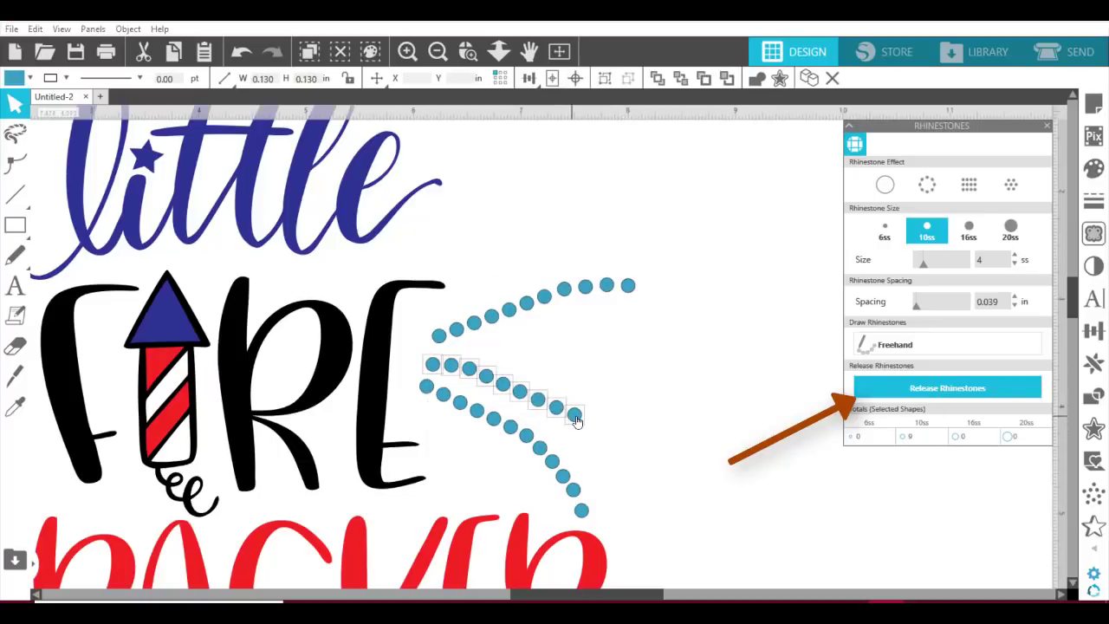
left_click_drag(575, 416, 569, 395)
left_click(546, 391)
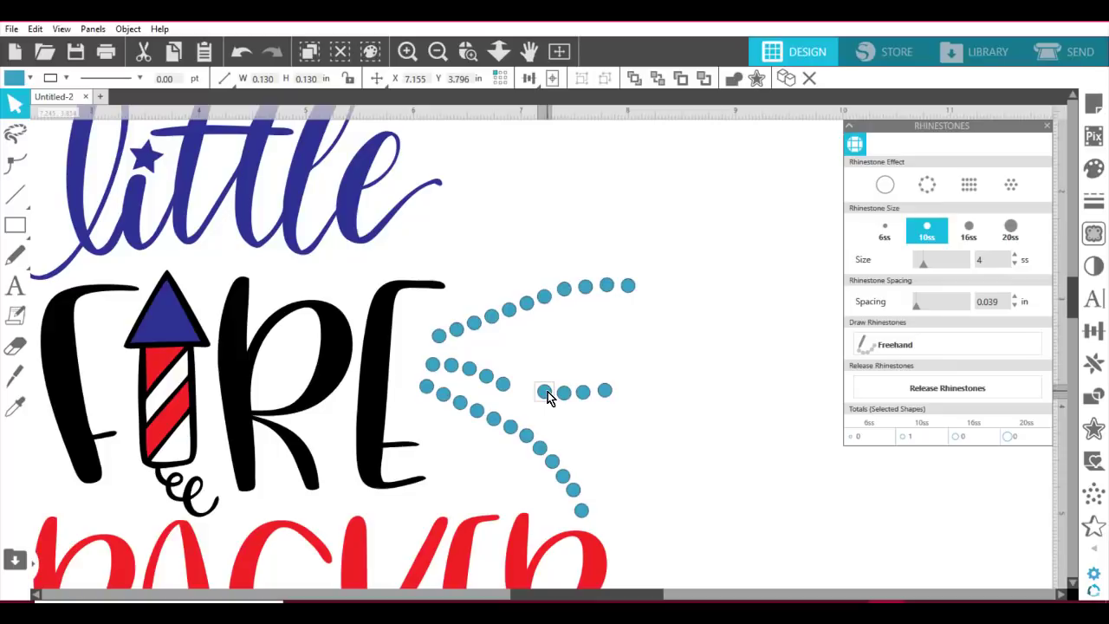
left_click_drag(547, 392, 526, 393)
left_click(606, 393)
left_click_drag(609, 397, 629, 389)
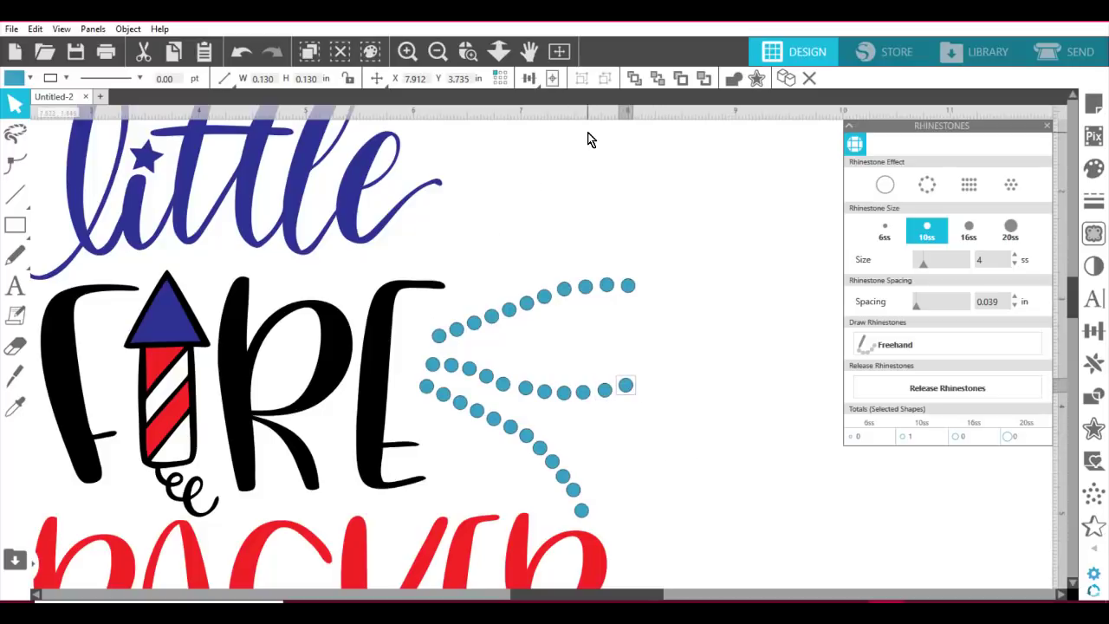
Delete the three rhinestone lines on the left side of "FIRE".
left_click(438, 52)
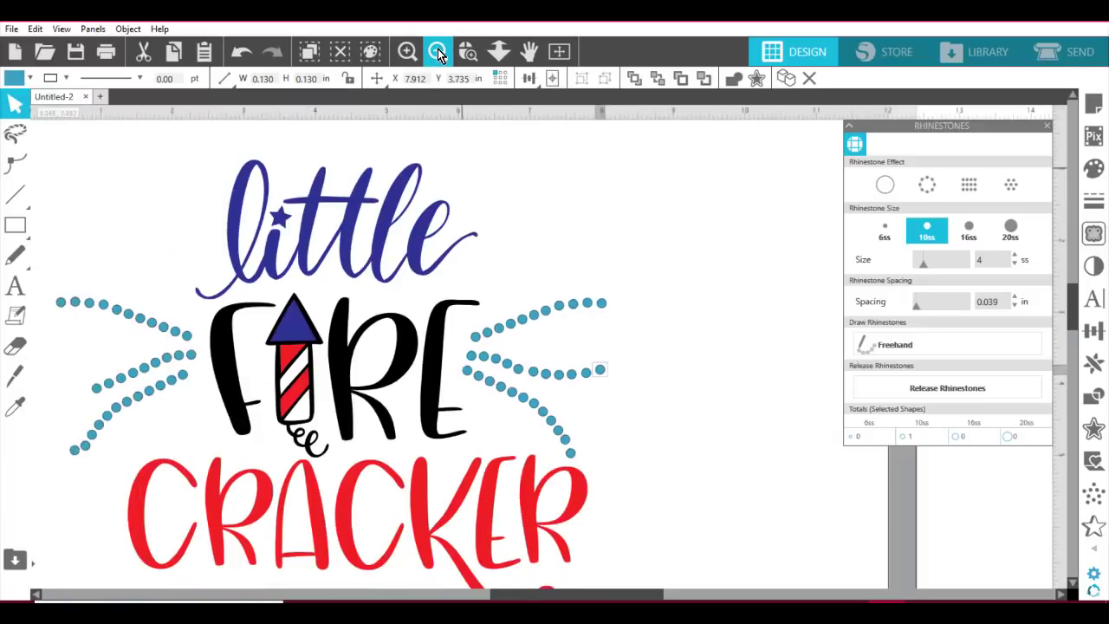
left_click(437, 52)
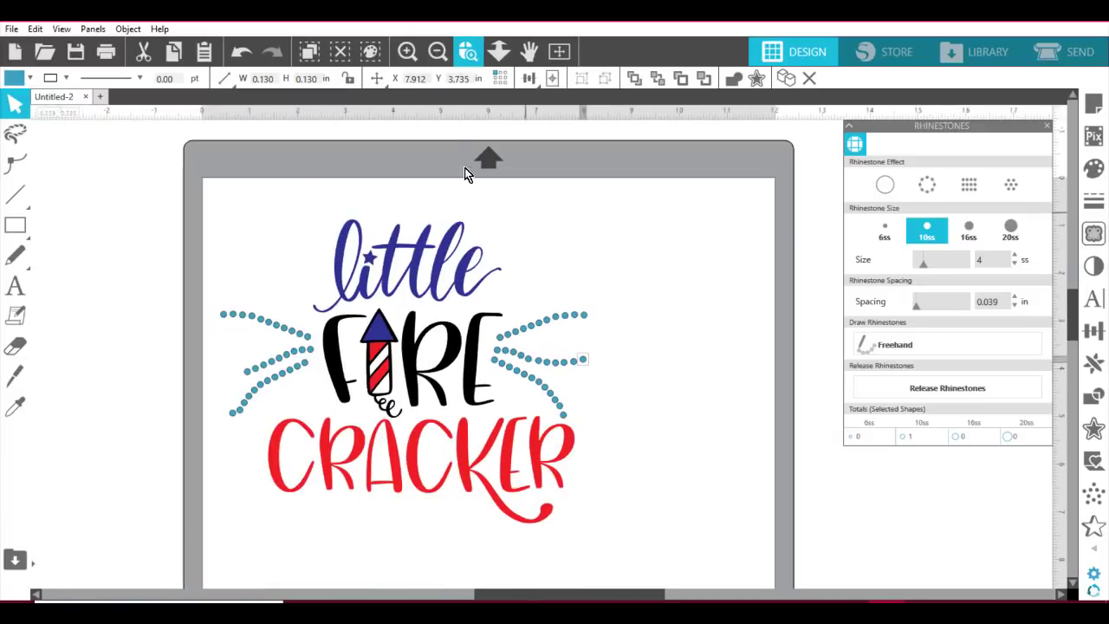
left_click(469, 52)
left_click_drag(238, 205, 650, 434)
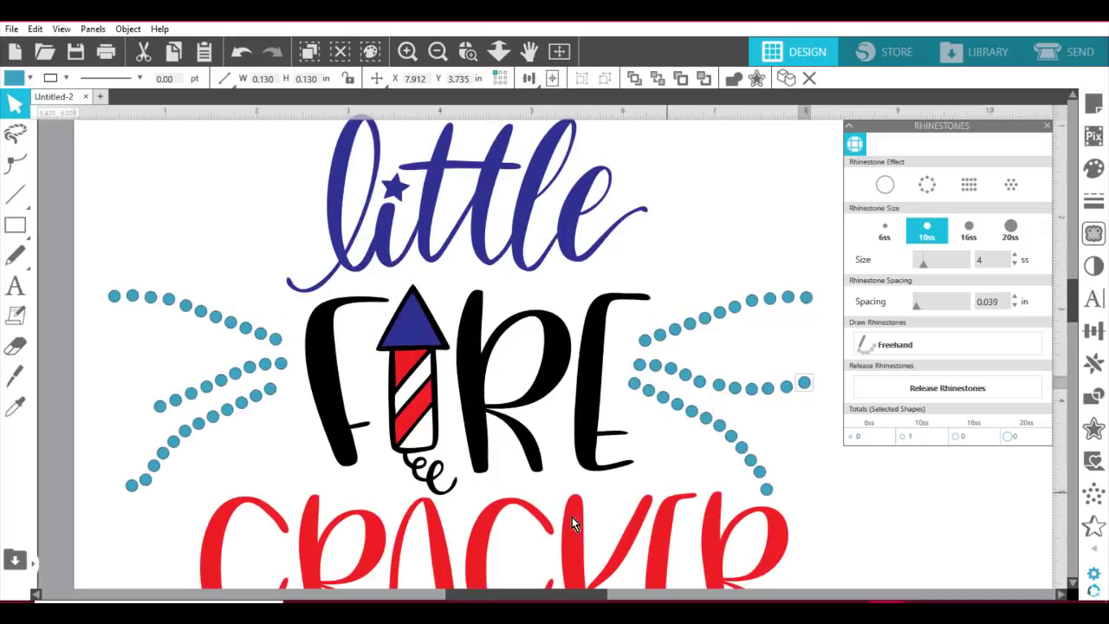
left_click(559, 52)
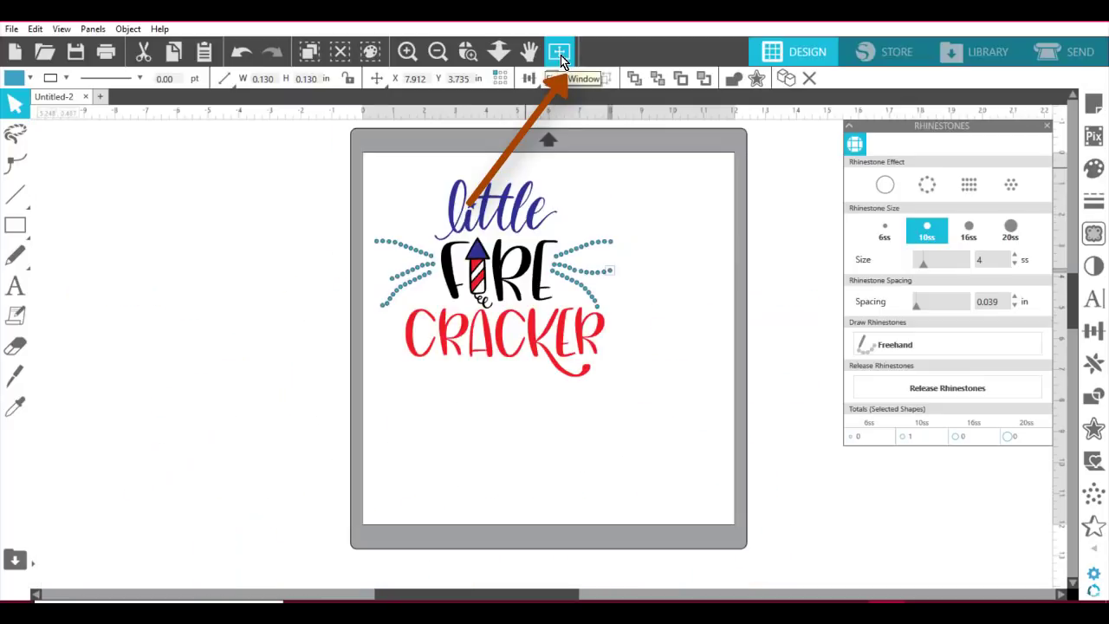
left_click(724, 299)
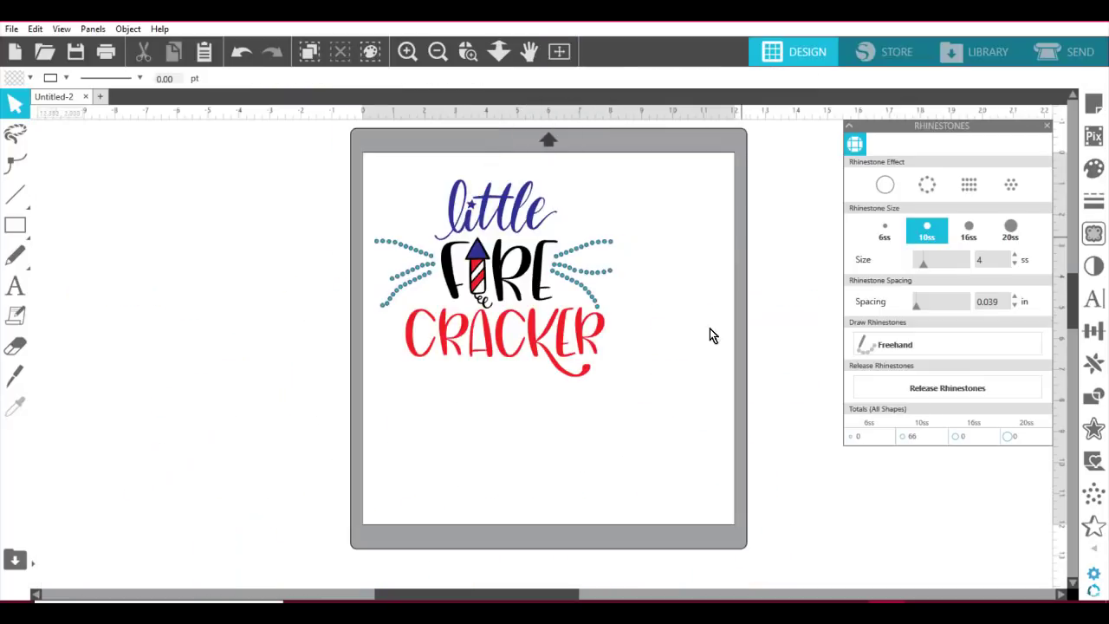
left_click(401, 252)
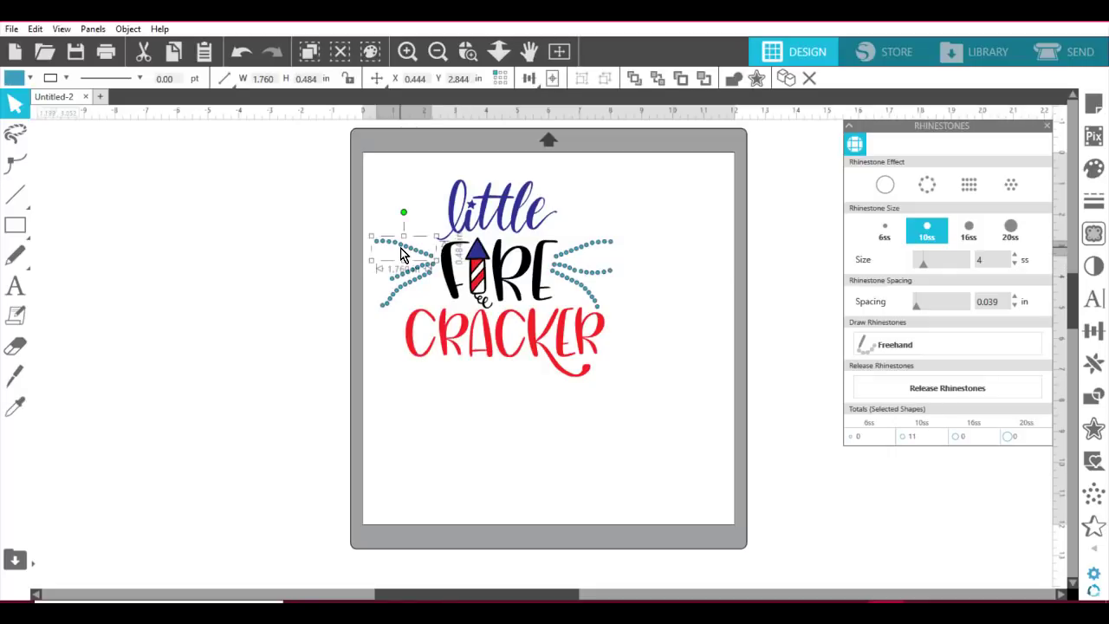
key("Delete")
left_click(409, 288)
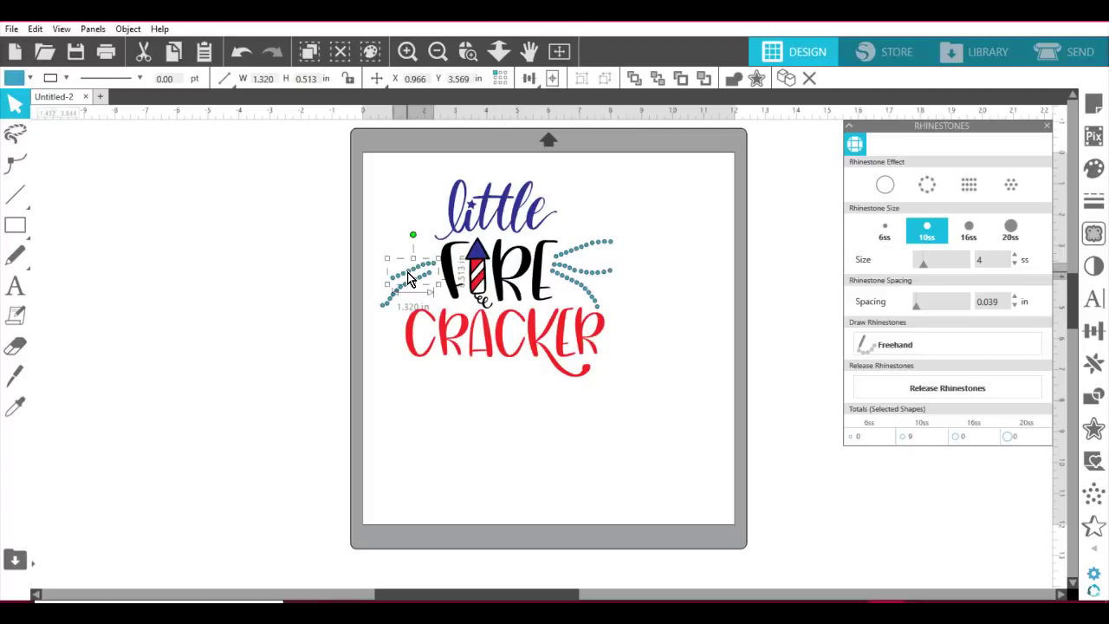
left_click(409, 288)
key("Delete")
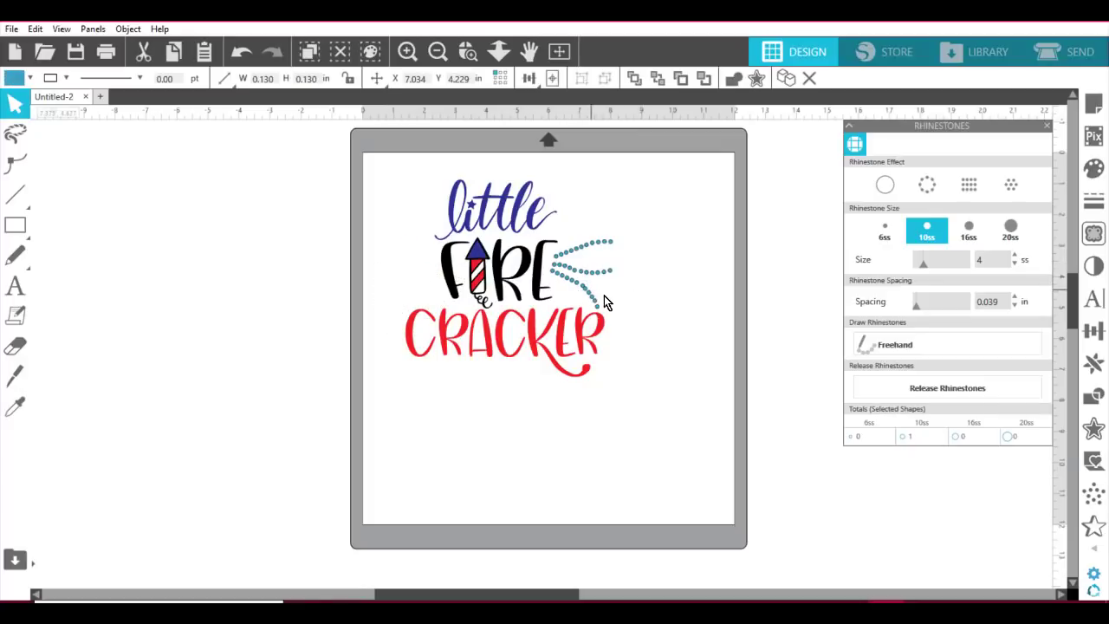
Move the lettering artwork away from the right-hand rhinestone lines, partly off the mat's left edge.
left_click(606, 295)
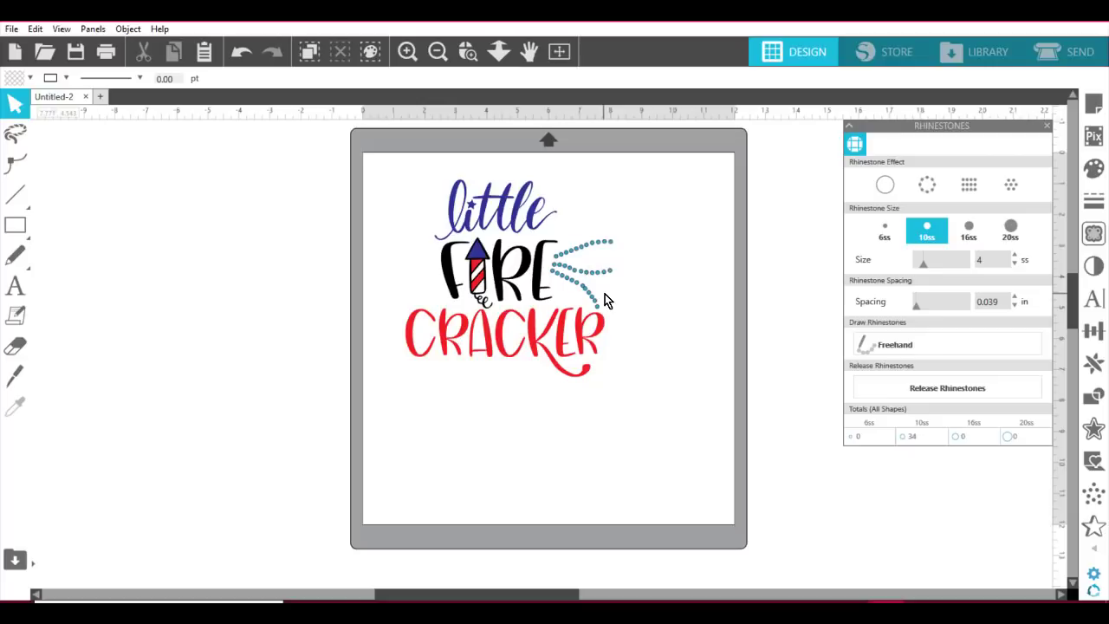
left_click(605, 294)
left_click_drag(534, 346, 361, 407)
Shift the seventh stone from the inner end of the lowest rhinestone line slightly inward to even its spacing.
left_click(598, 297)
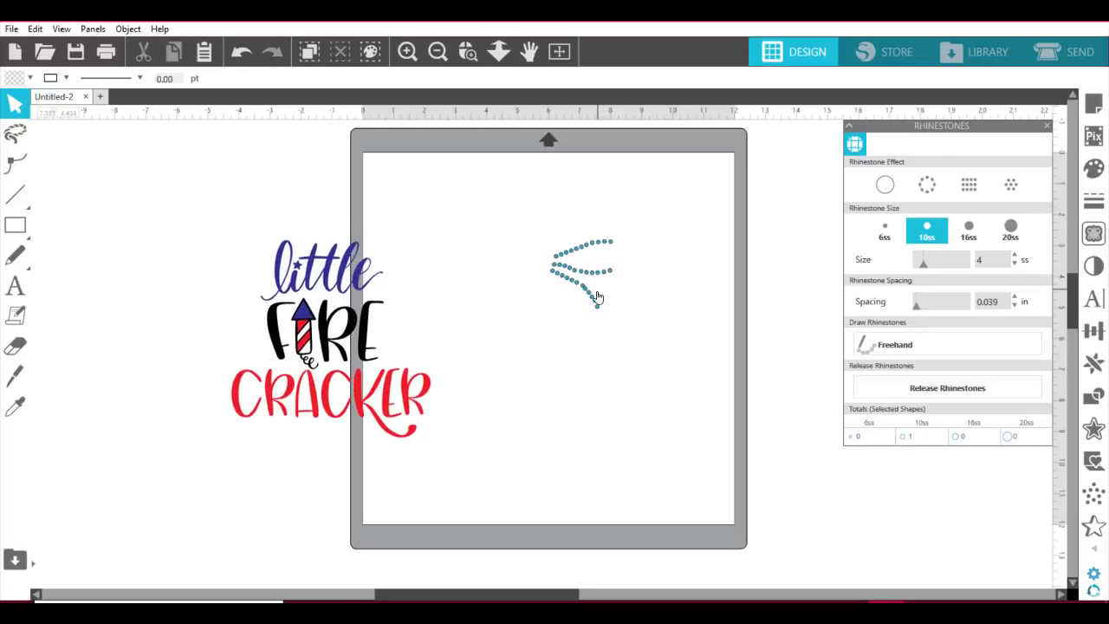
left_click(468, 51)
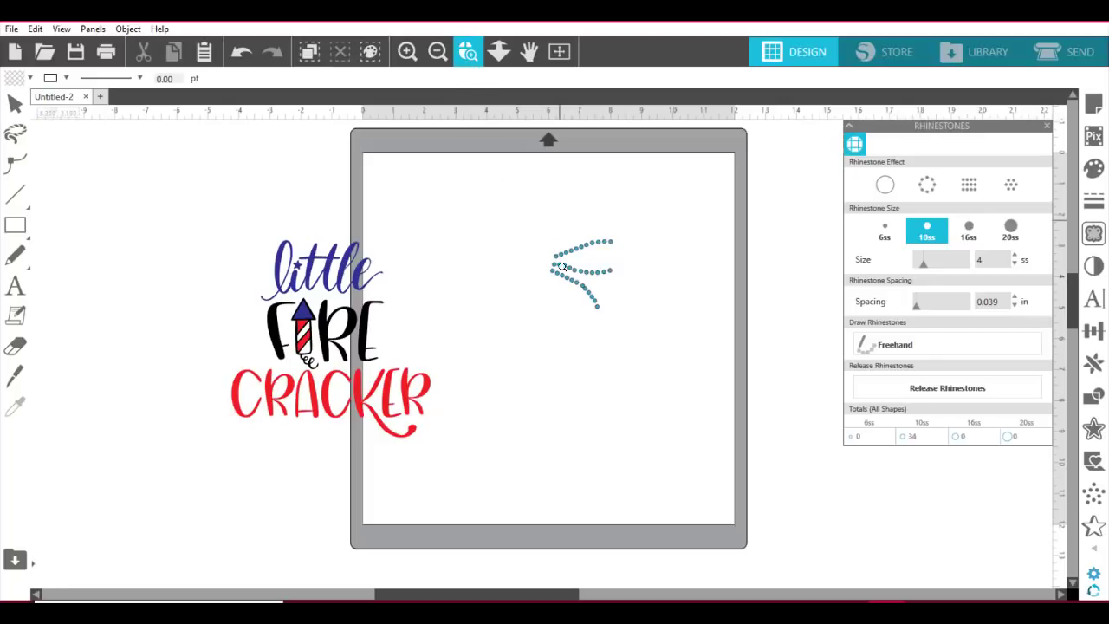
left_click_drag(547, 257, 601, 309)
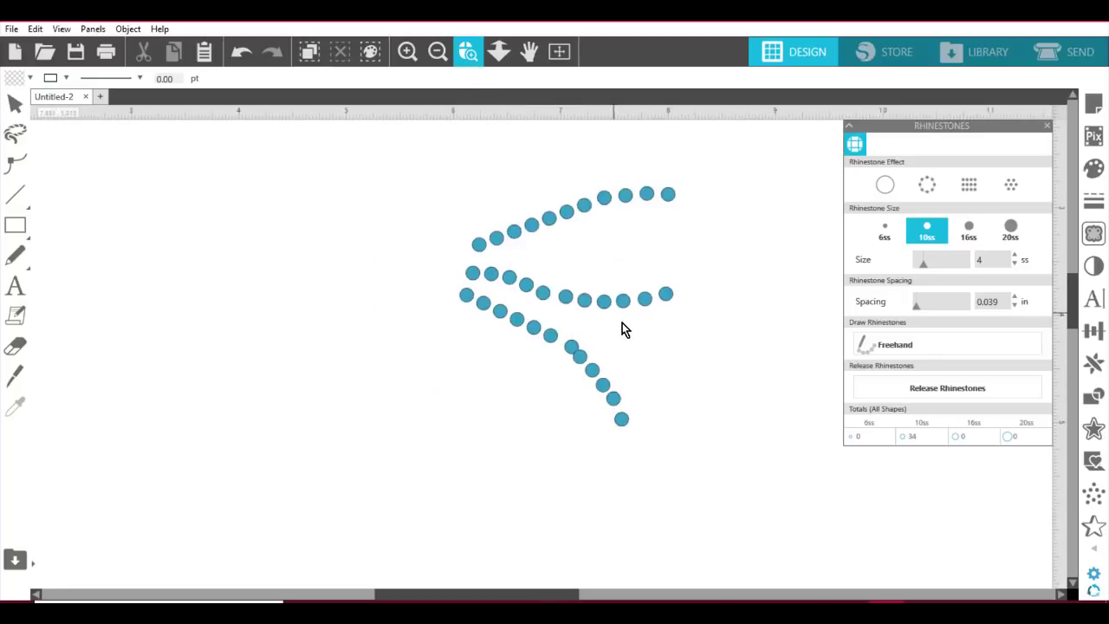
left_click(569, 345)
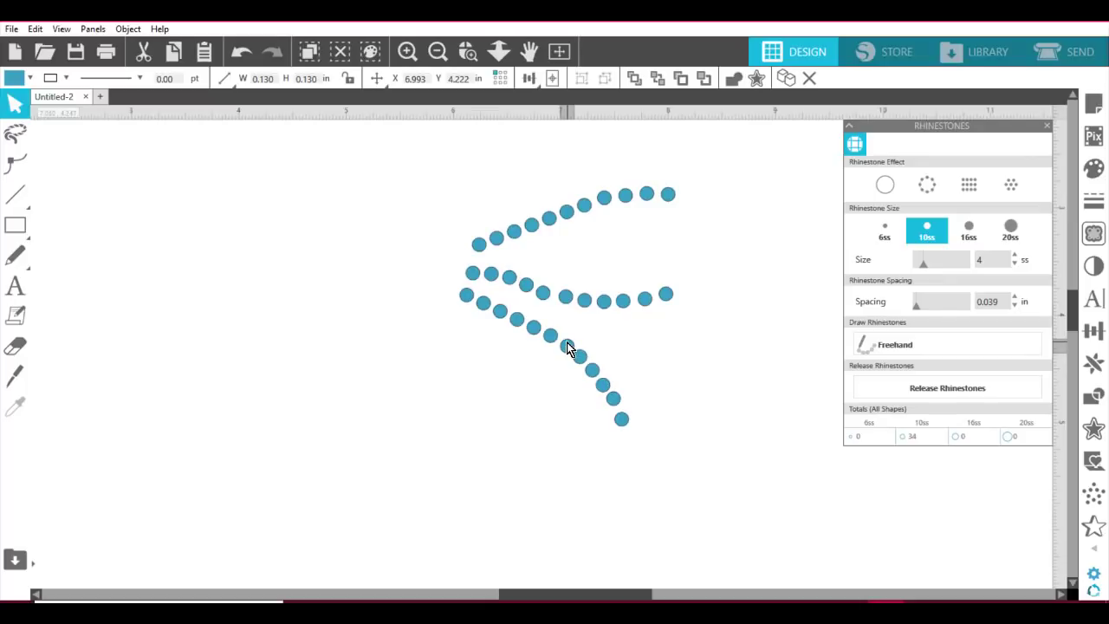
Group all stones of the three right-hand rhinestone lines into one object.
key("ctrl+a")
left_click(777, 480)
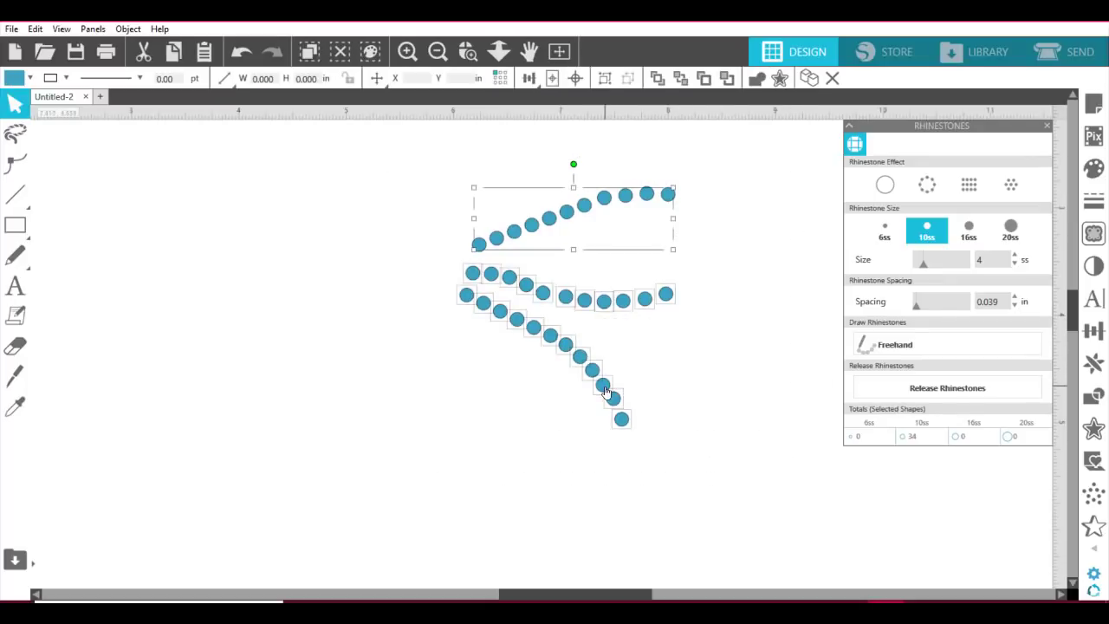
right_click(605, 392)
left_click(665, 438)
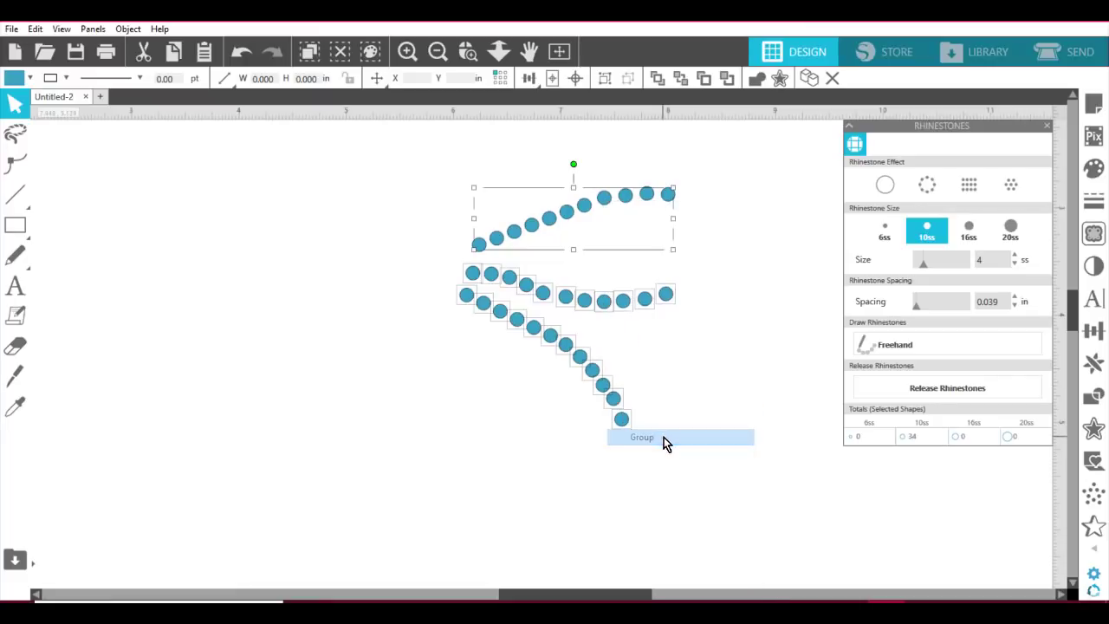
Duplicate the rhinestone group, flip the copy horizontally, and place it to the left facing the original.
right_click(577, 358)
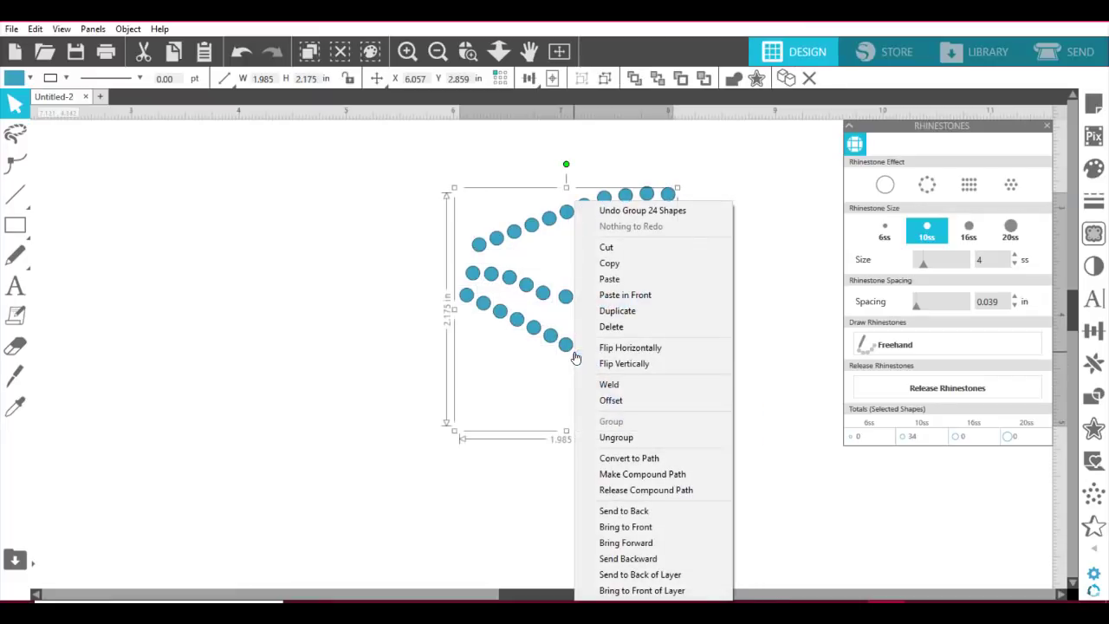
left_click(648, 311)
left_click_drag(648, 314, 357, 319)
right_click(356, 318)
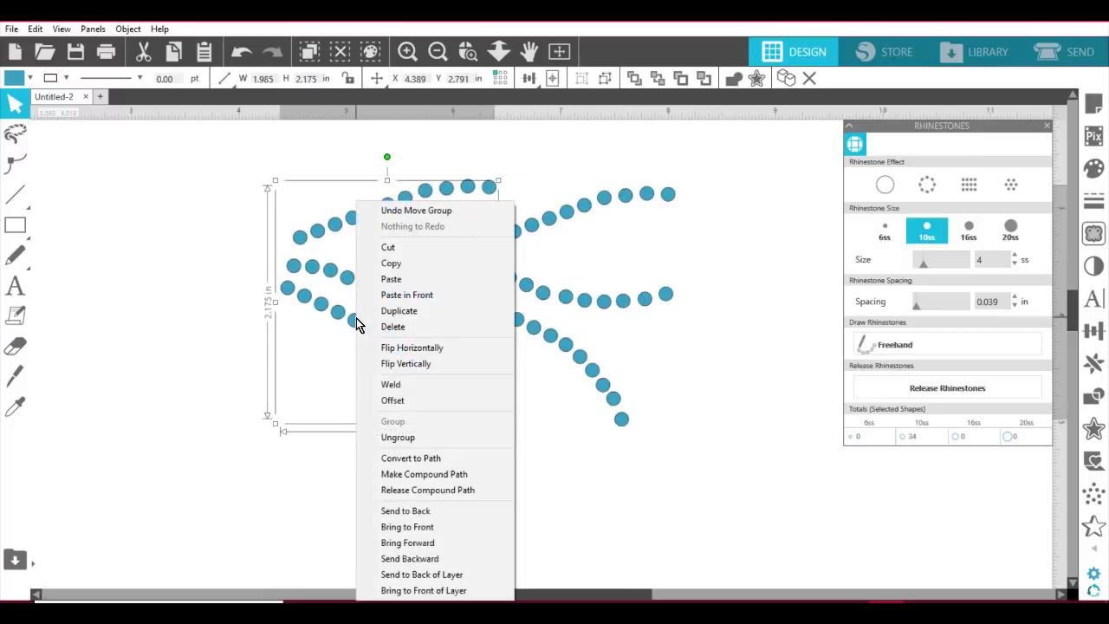
left_click(443, 349)
left_click_drag(425, 324, 258, 341)
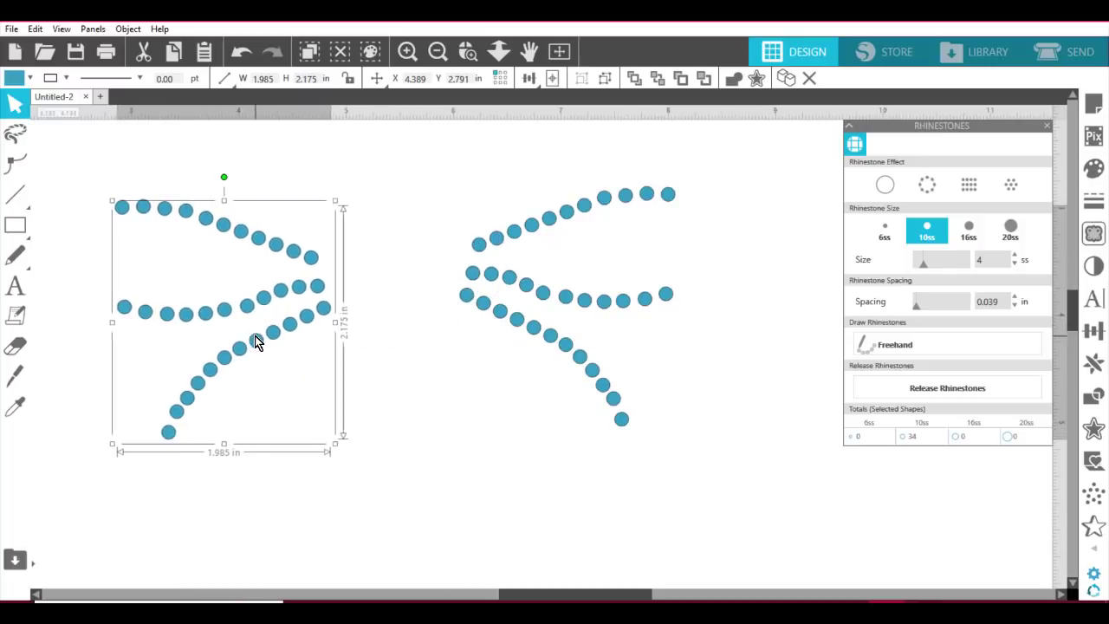
Return the lettering beside the right rhinestone group and position the mirrored group left of "FIRE" at about X 0.711, Y 3.050.
left_click(559, 53)
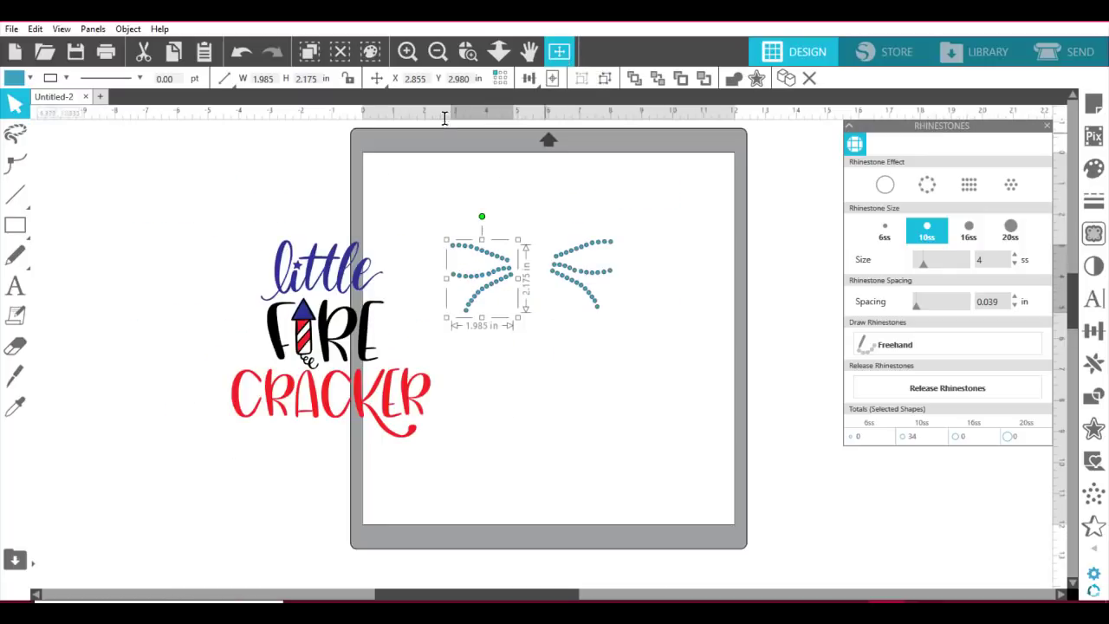
left_click_drag(496, 286, 395, 306)
left_click_drag(359, 406, 537, 340)
left_click(413, 305)
left_click_drag(409, 303, 430, 284)
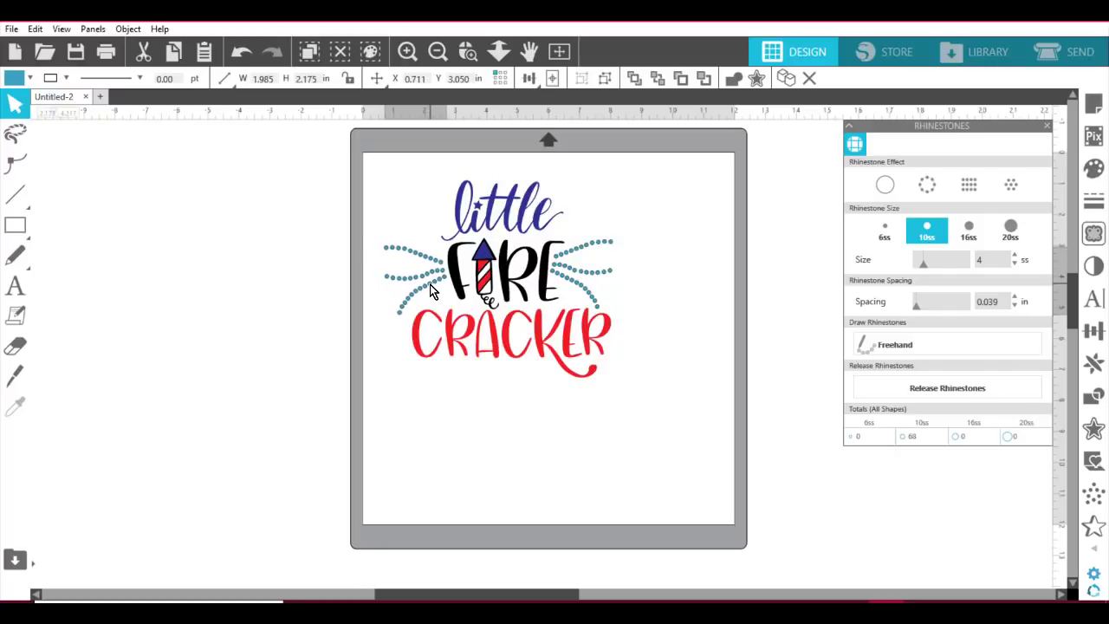
left_click(684, 424)
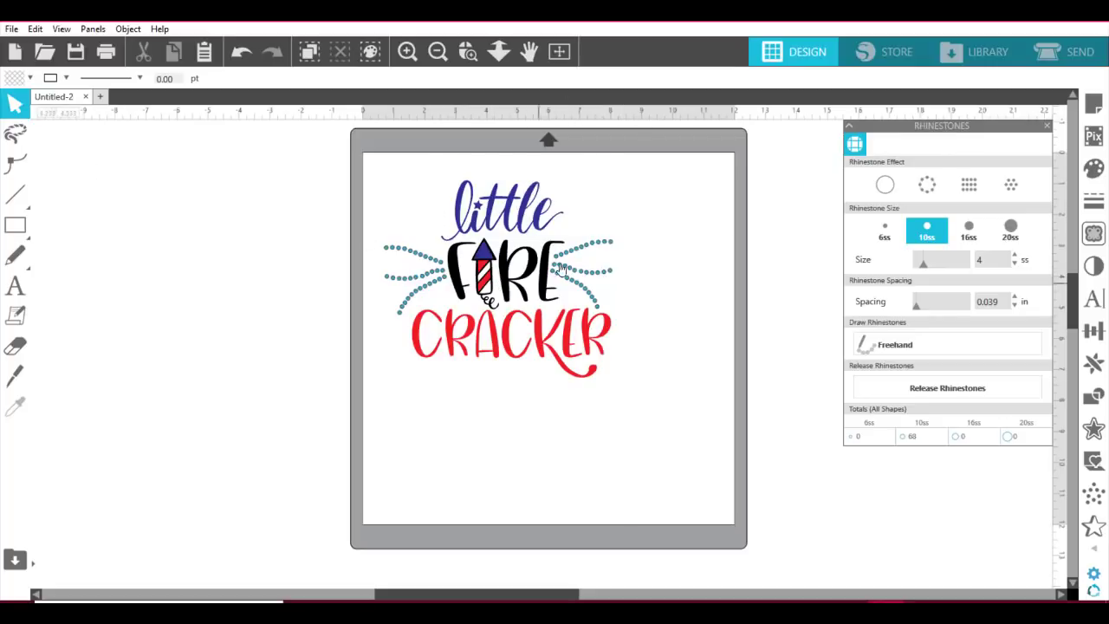
Go to the send setup and assign the Cut line type to the entire design.
left_click(1049, 52)
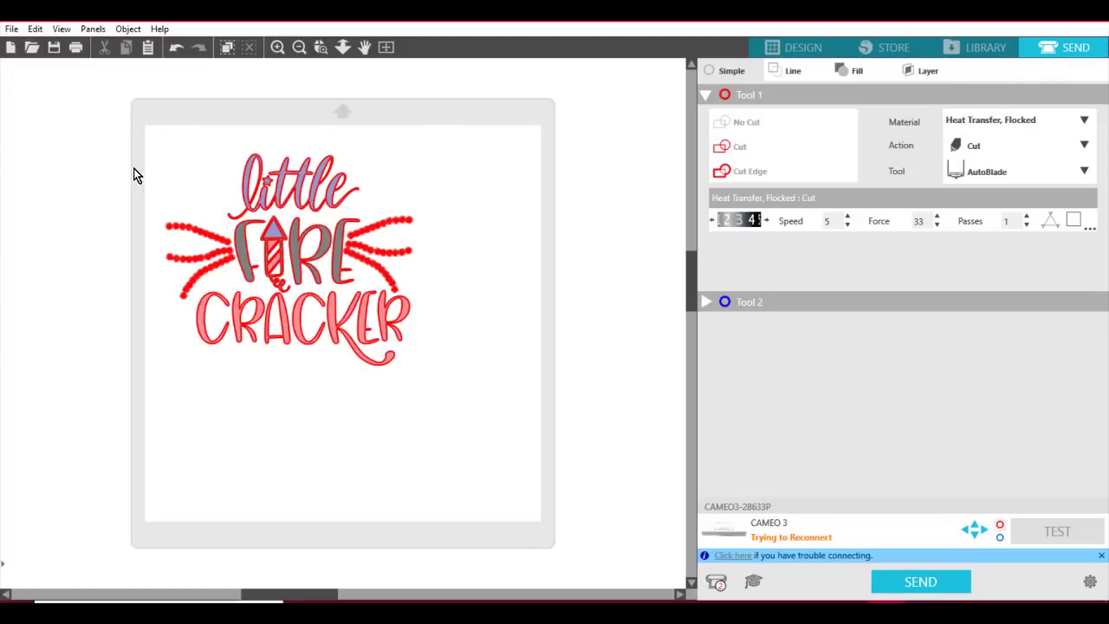
left_click_drag(130, 136, 471, 381)
left_click(738, 147)
left_click(589, 234)
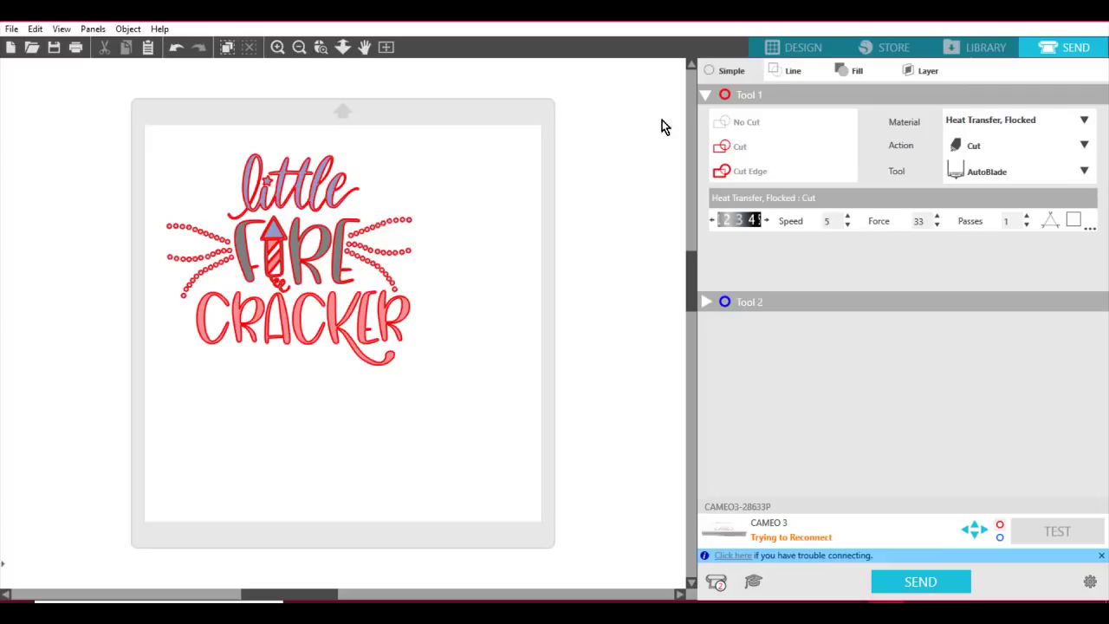
Organize the cut job by fill color and leave only black, RGB (0,0,0), enabled for cutting.
left_click(861, 80)
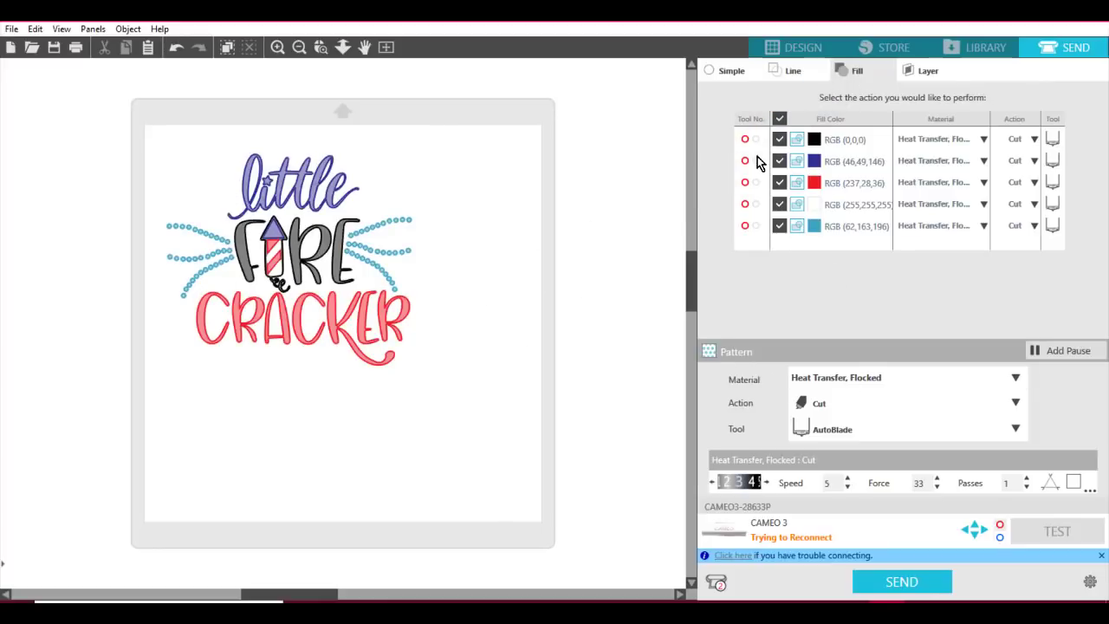
left_click(780, 139)
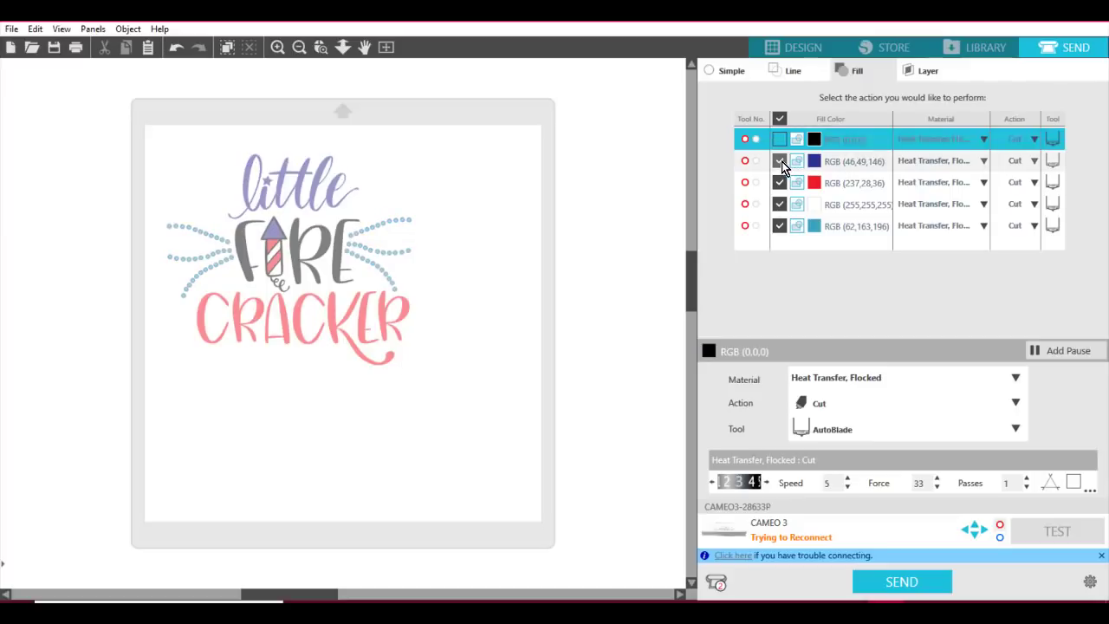
left_click(780, 160)
left_click(780, 182)
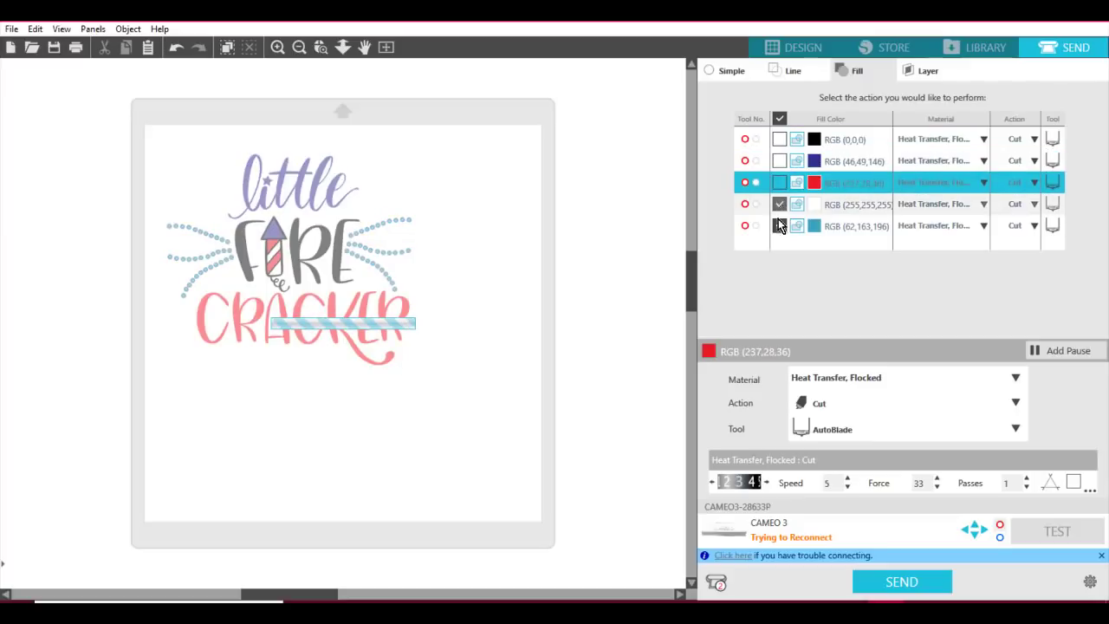
left_click(780, 204)
left_click(779, 227)
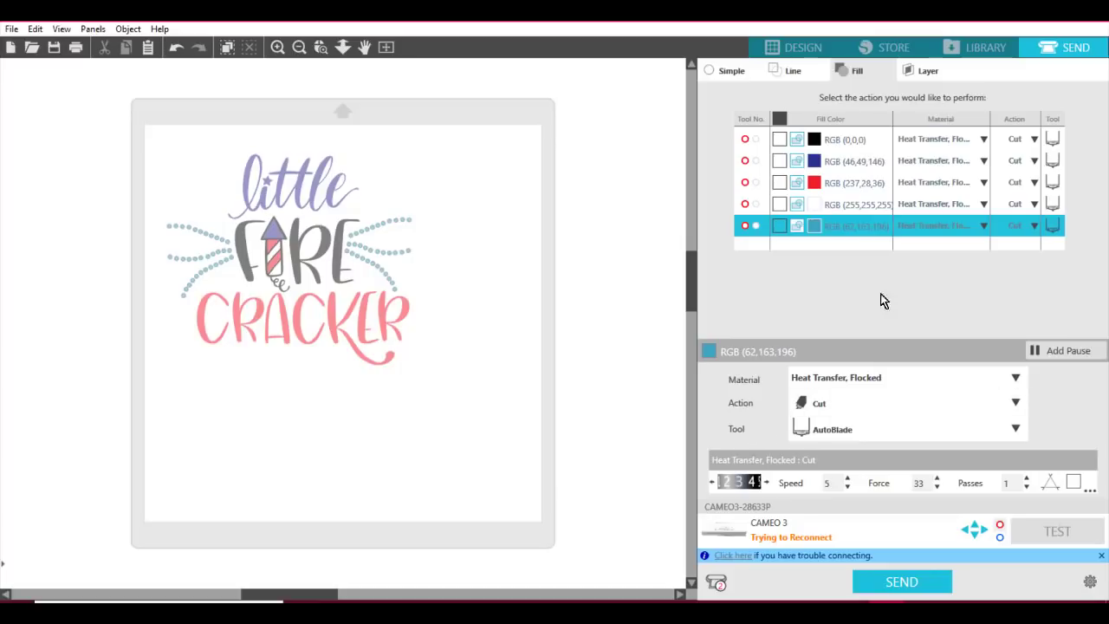
left_click(781, 141)
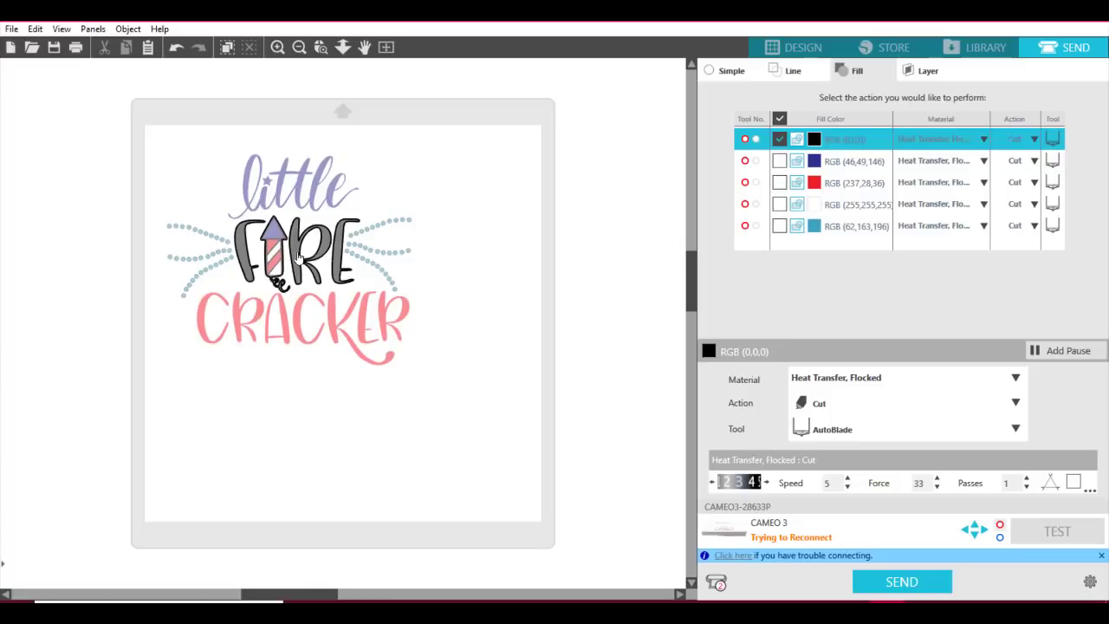
Move the lettering below the rhinestones and ungroup it into separate words.
left_click_drag(297, 258, 336, 400)
right_click(336, 401)
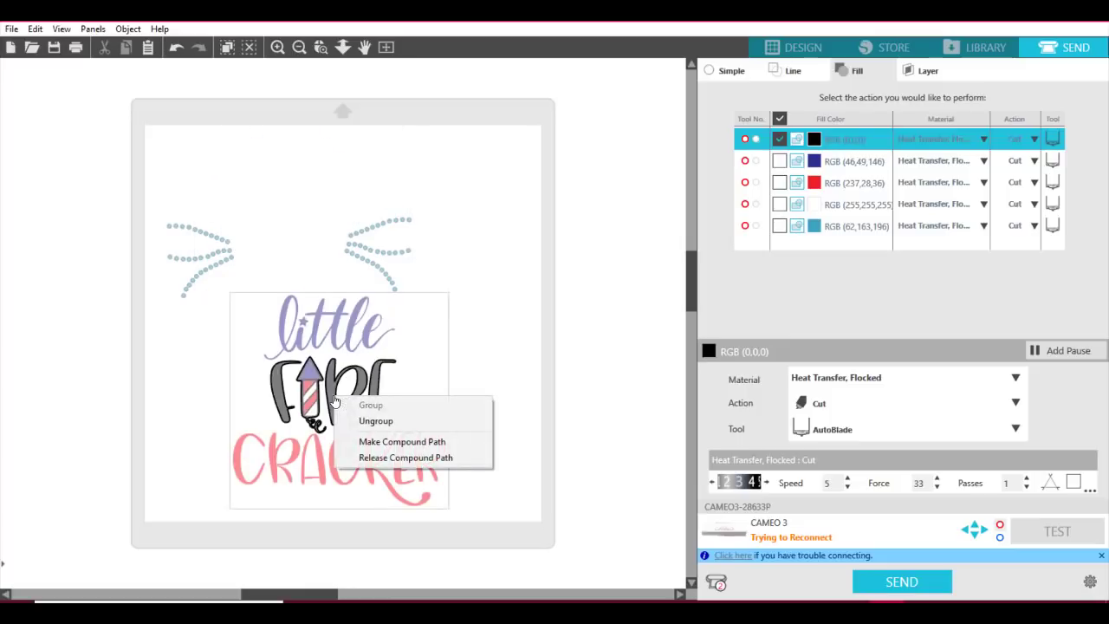
left_click(370, 425)
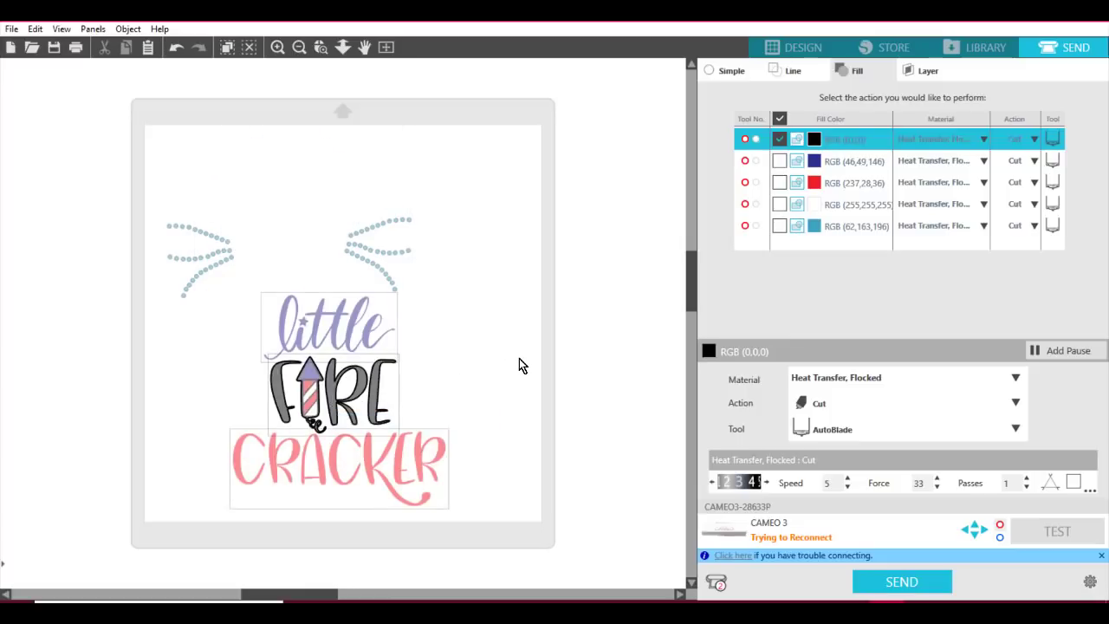
Place "FIRE" in the mat's upper-left corner and "little" in its upper-right corner, keeping "CRACKER" near the bottom.
left_click_drag(339, 388, 244, 189)
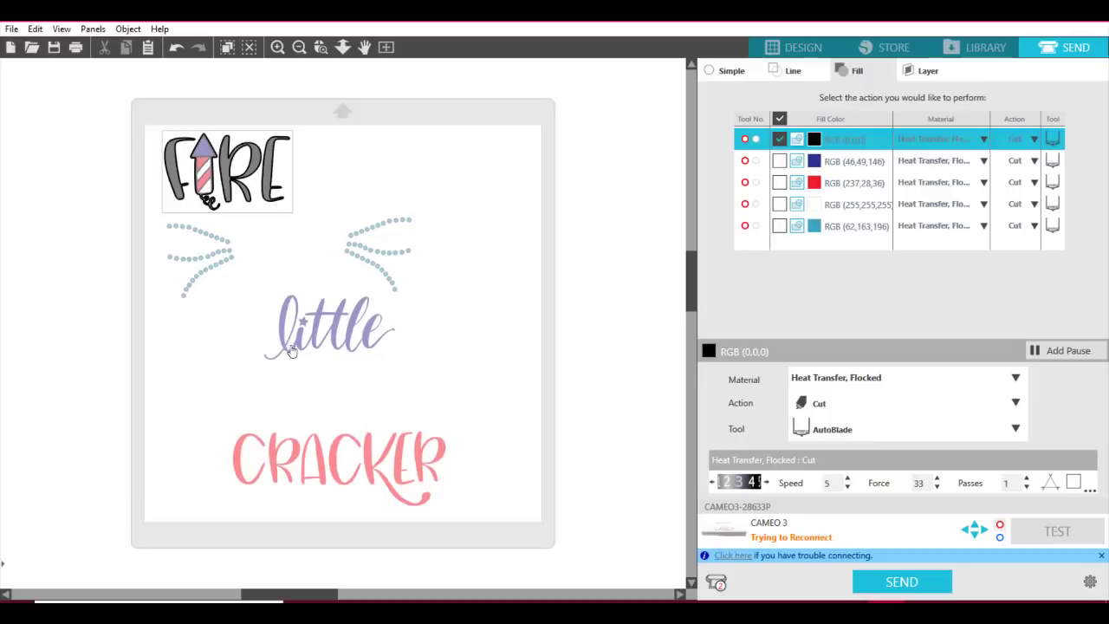
left_click_drag(291, 349, 423, 190)
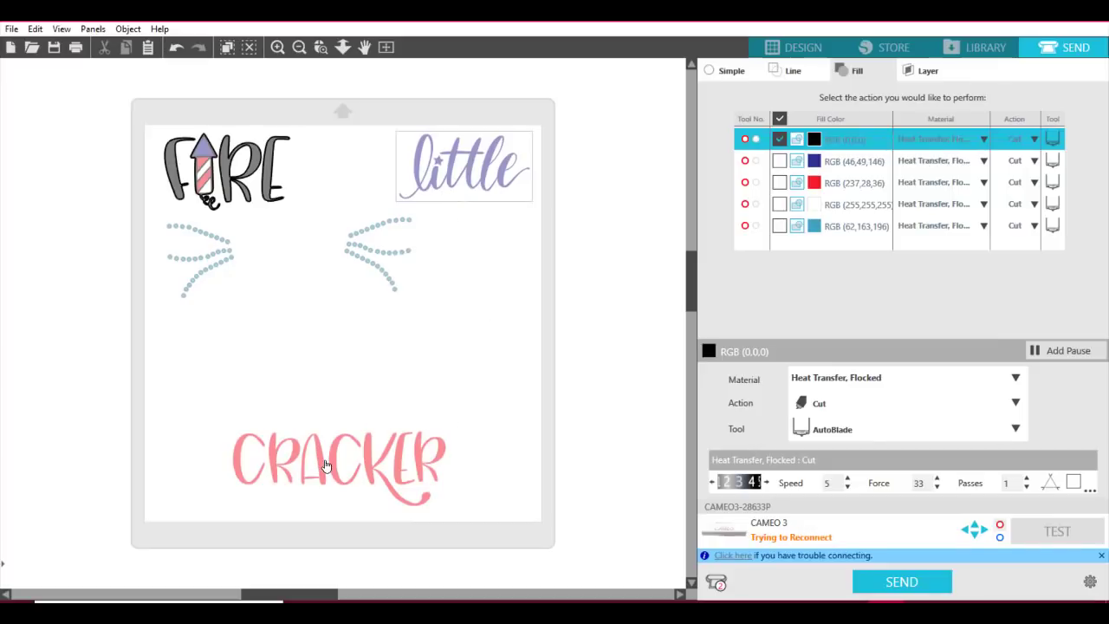
left_click_drag(323, 466, 247, 495)
Group the two rhinestone sets together and move them down to the middle of the mat.
left_click_drag(478, 306, 159, 256)
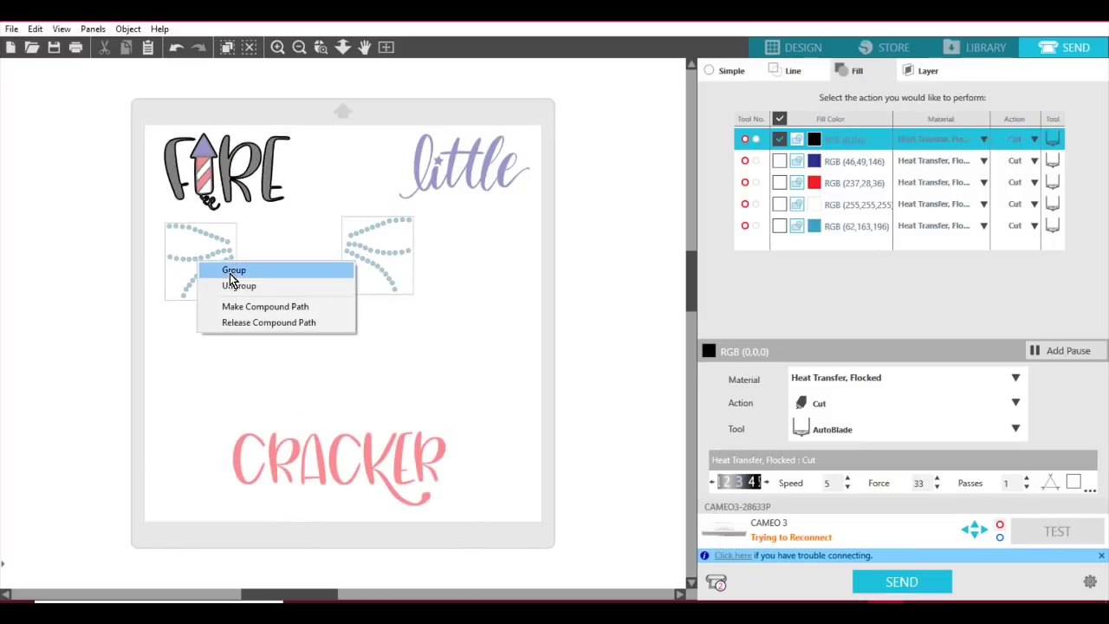
left_click(233, 271)
left_click_drag(230, 259, 210, 330)
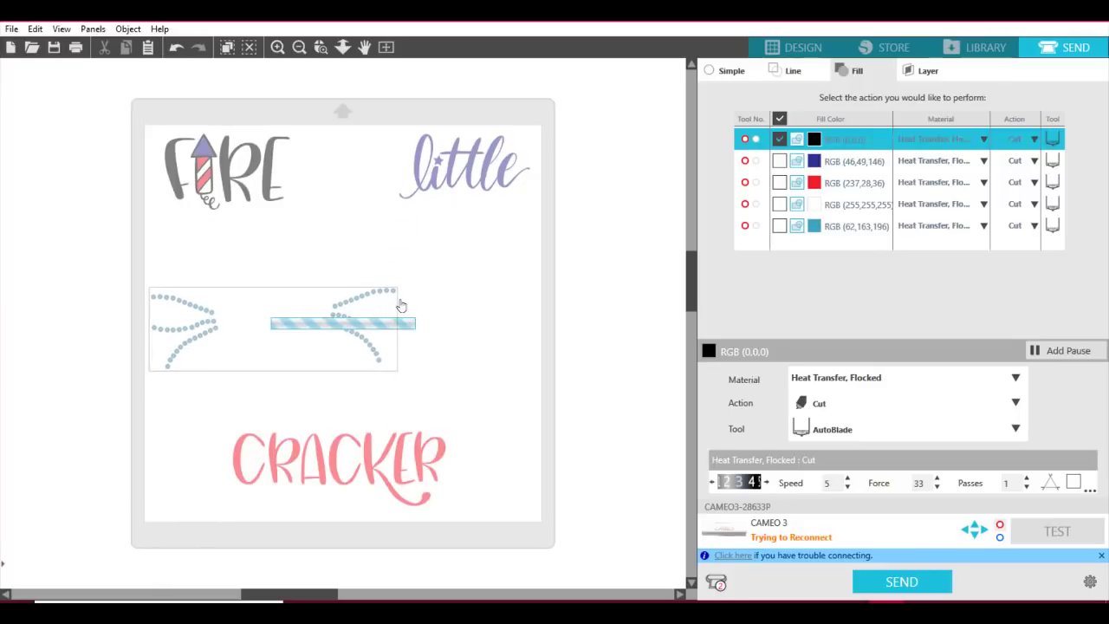
left_click(461, 312)
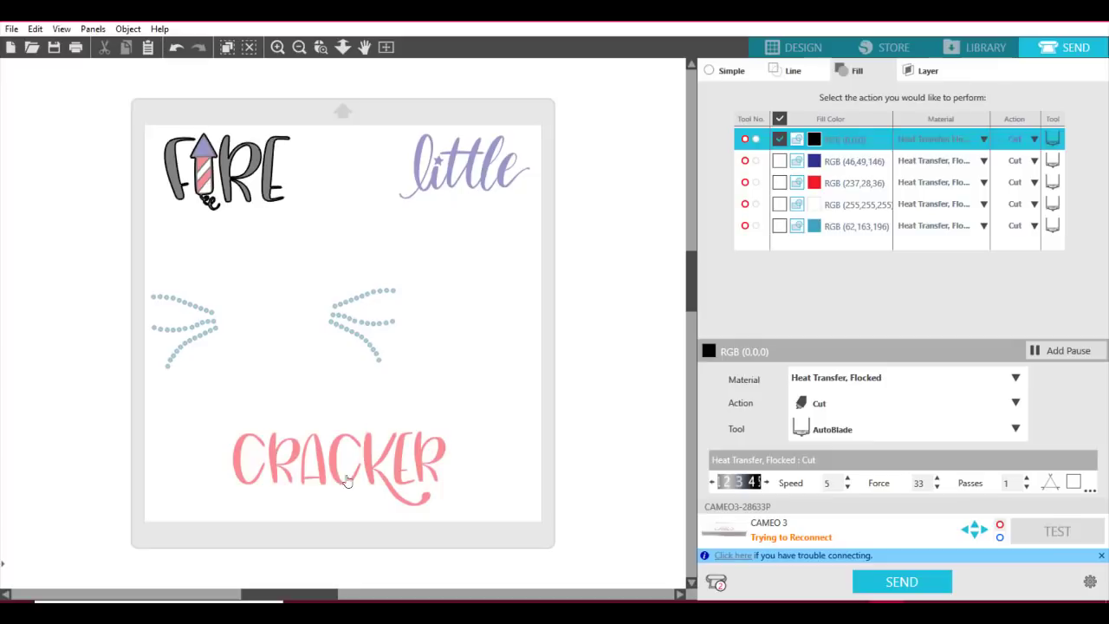
Move "CRACKER" toward the mat's lower-left corner and deselect it.
left_click_drag(335, 481, 272, 488)
left_click(404, 448)
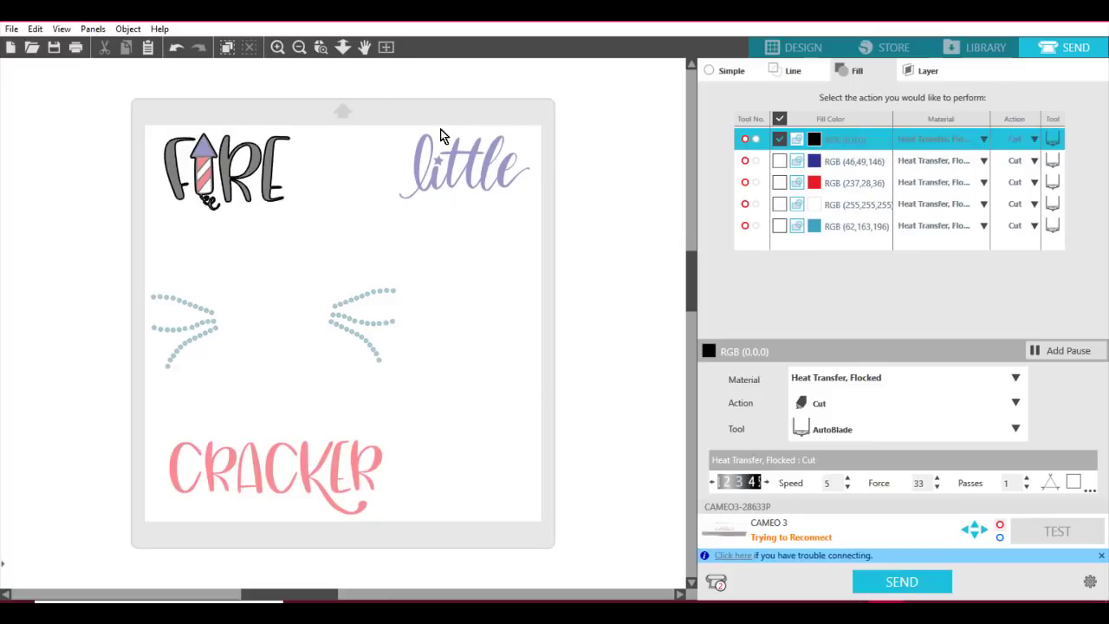
Set the cutting material for the black fill, RGB (0,0,0), to Heat Transfer, Glitter.
left_click(985, 161)
left_click(985, 162)
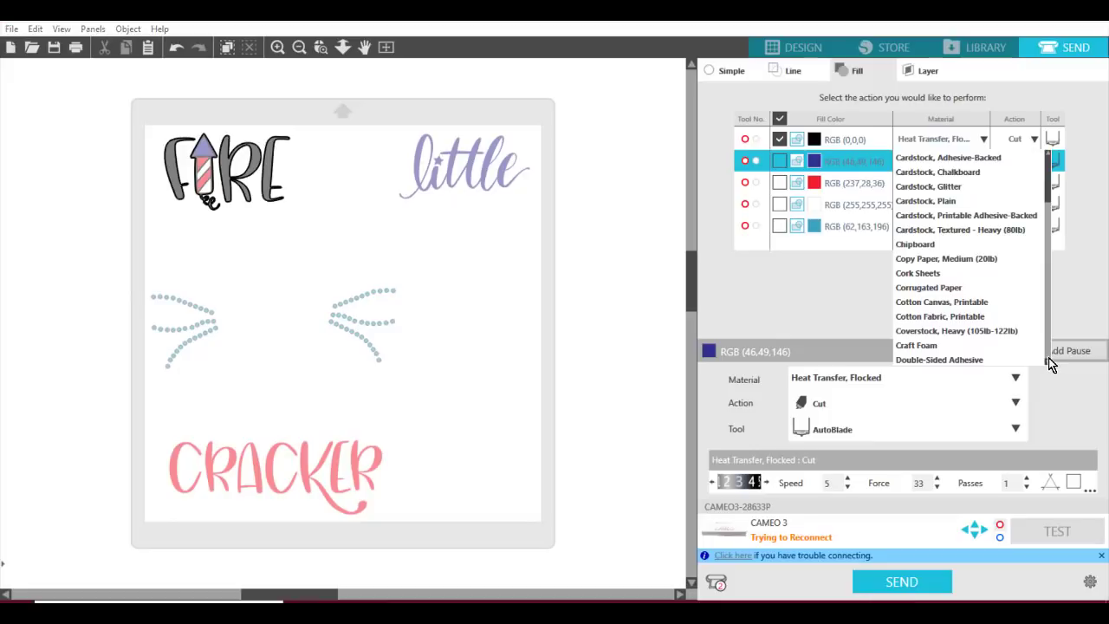
scroll(1049, 364, "down", 6)
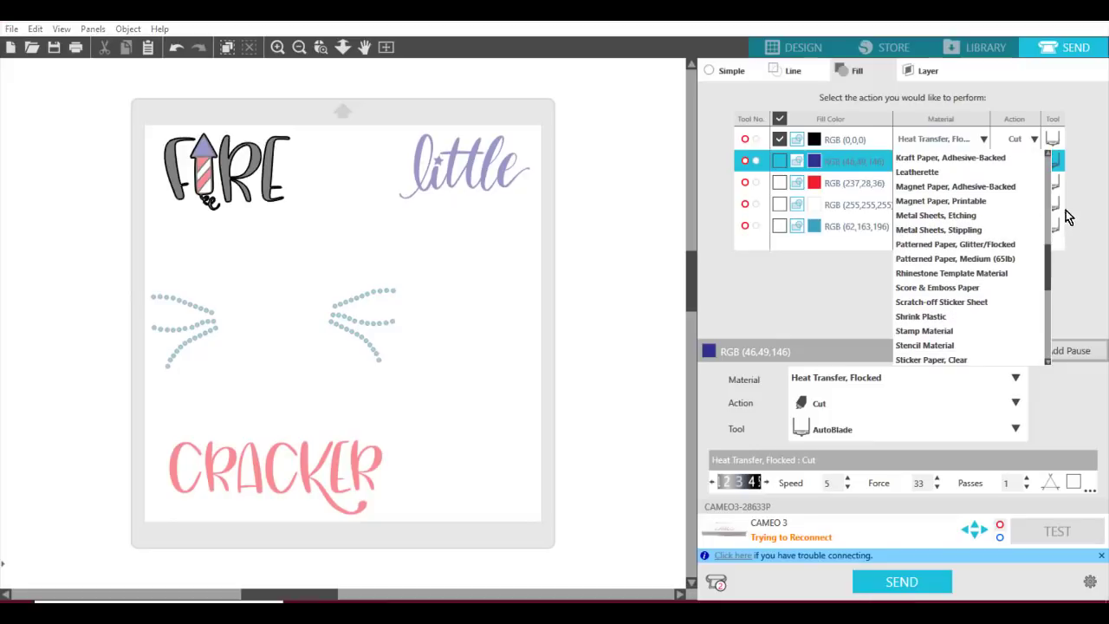
left_click(1048, 147)
scroll(1050, 159, "up", 1)
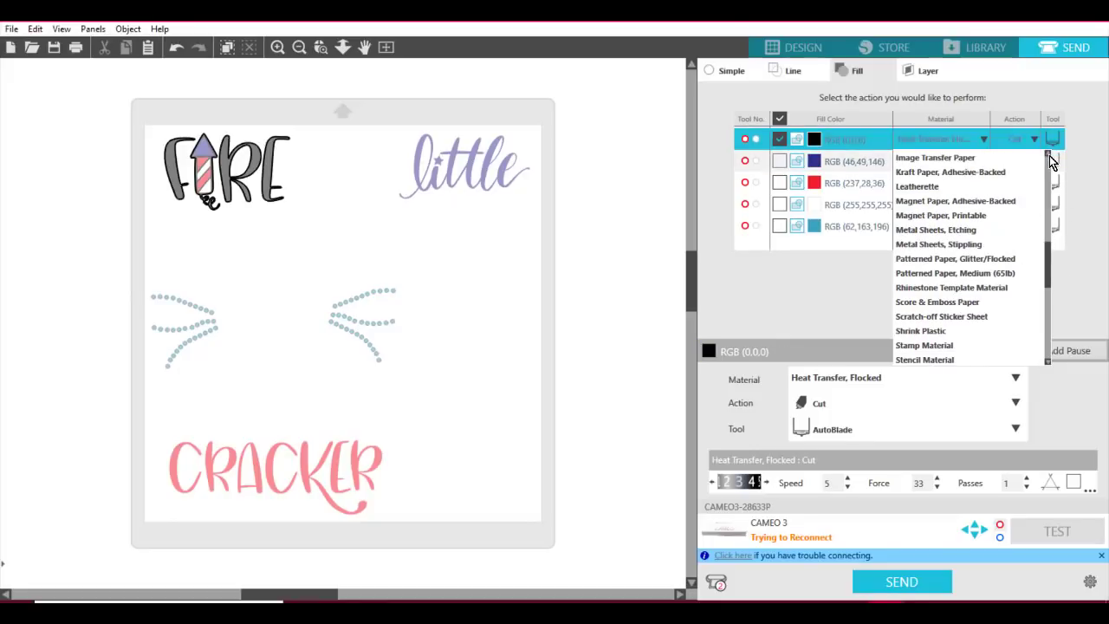
scroll(1050, 159, "up", 2)
scroll(1050, 162, "up", 2)
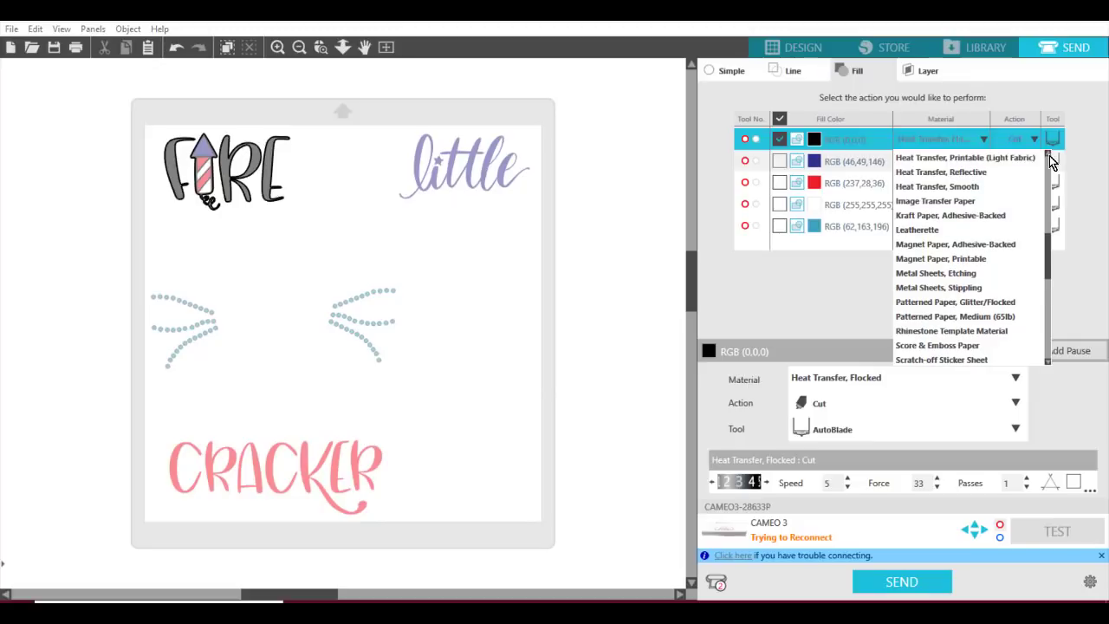
scroll(1050, 162, "up", 3)
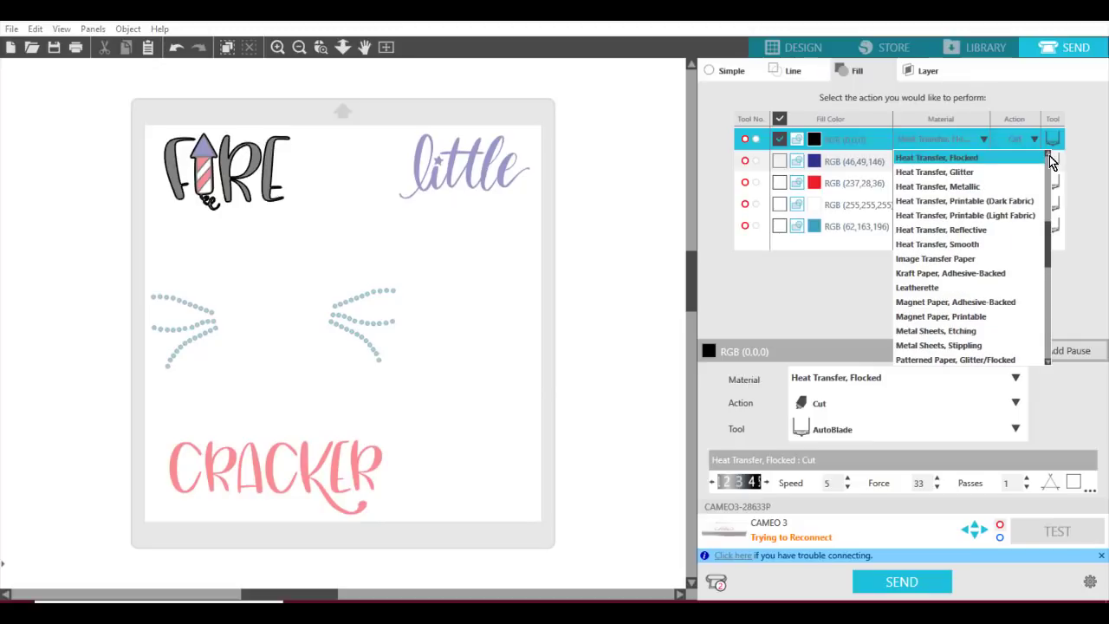
left_click(961, 174)
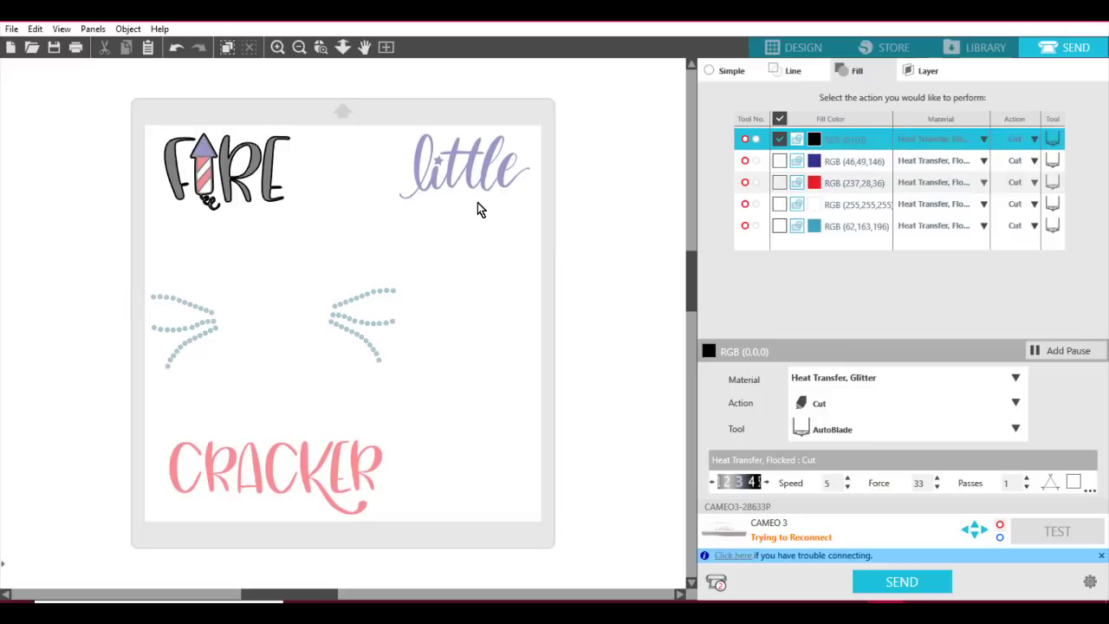